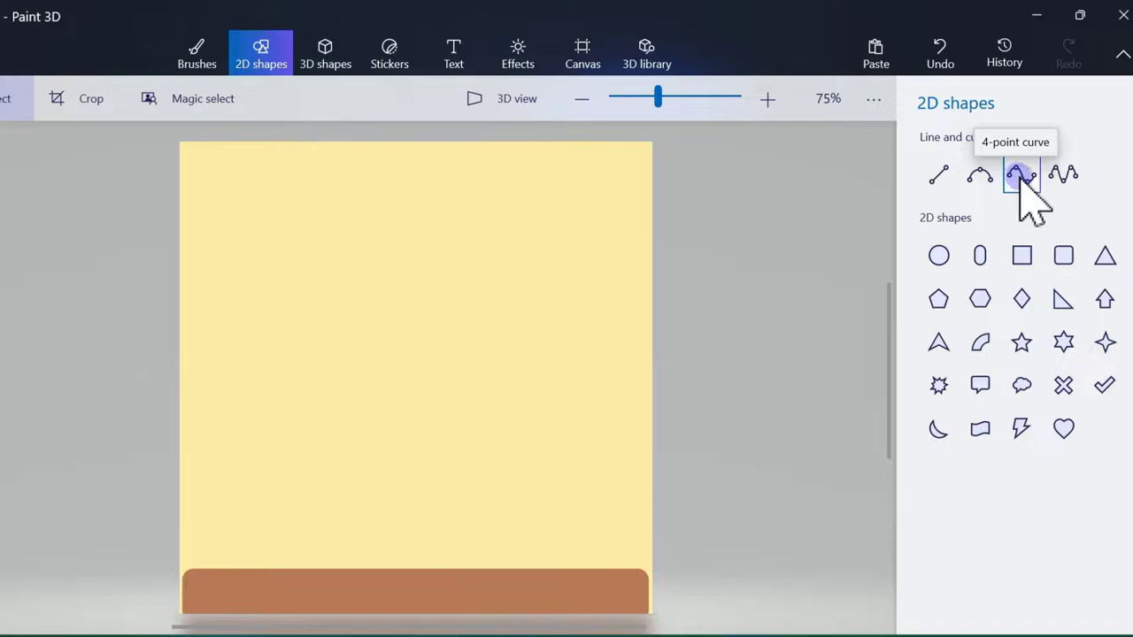
- Draw the animal's forehead and snout as a dark grey S-shaped 4-point curve in the middle of the yellow canvas
{"action": "left_click", "coordinate": [1022, 177]}
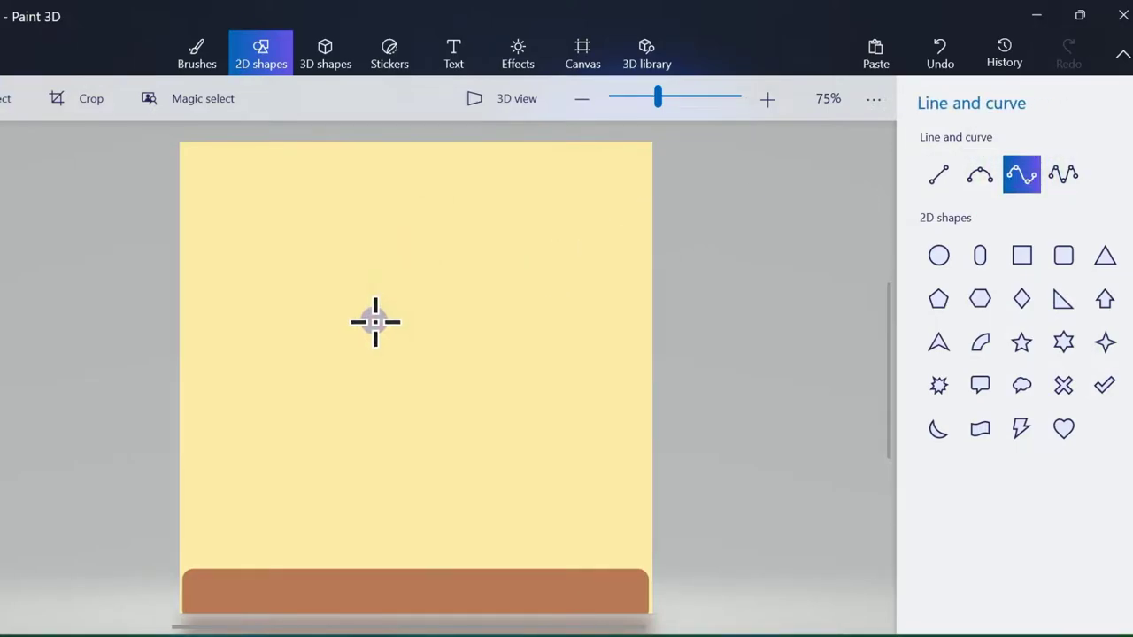
{"action": "left_click_drag", "start_coordinate": [375, 354], "coordinate": [361, 350]}
{"action": "left_click", "coordinate": [944, 192]}
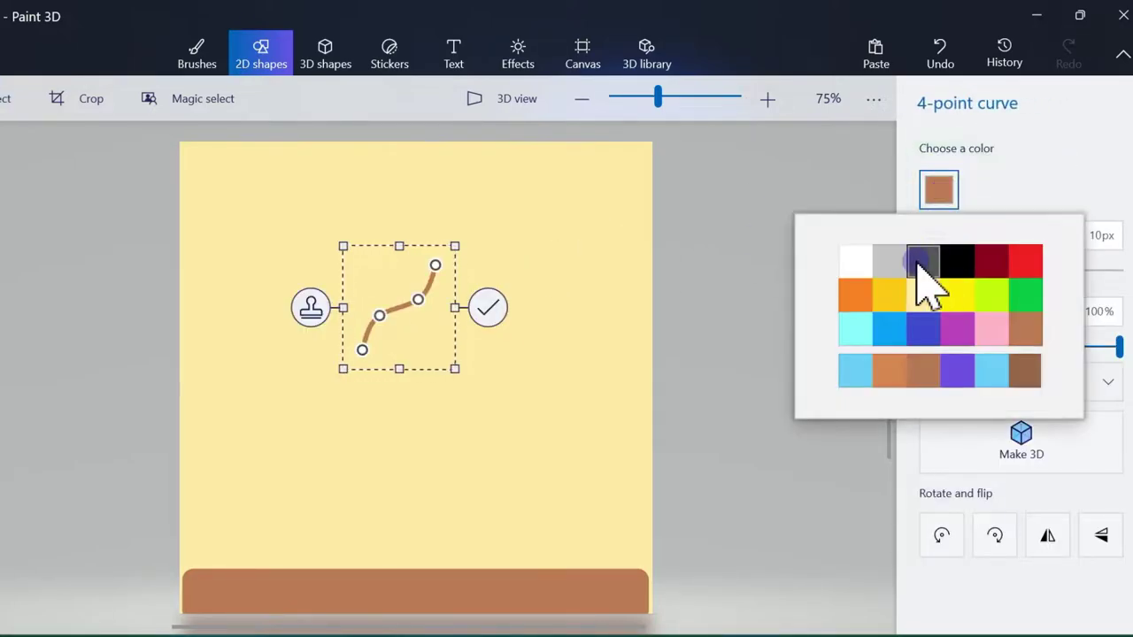
{"action": "left_click", "coordinate": [918, 260]}
{"action": "left_click_drag", "start_coordinate": [425, 335], "coordinate": [422, 336]}
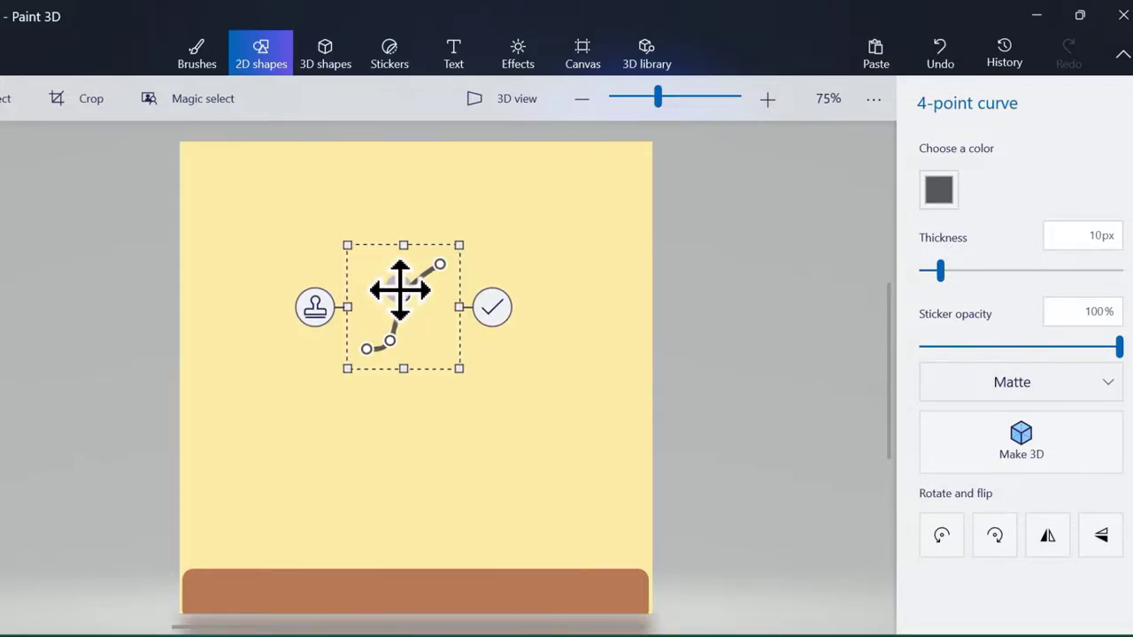
{"action": "left_click_drag", "start_coordinate": [418, 321], "coordinate": [414, 321]}
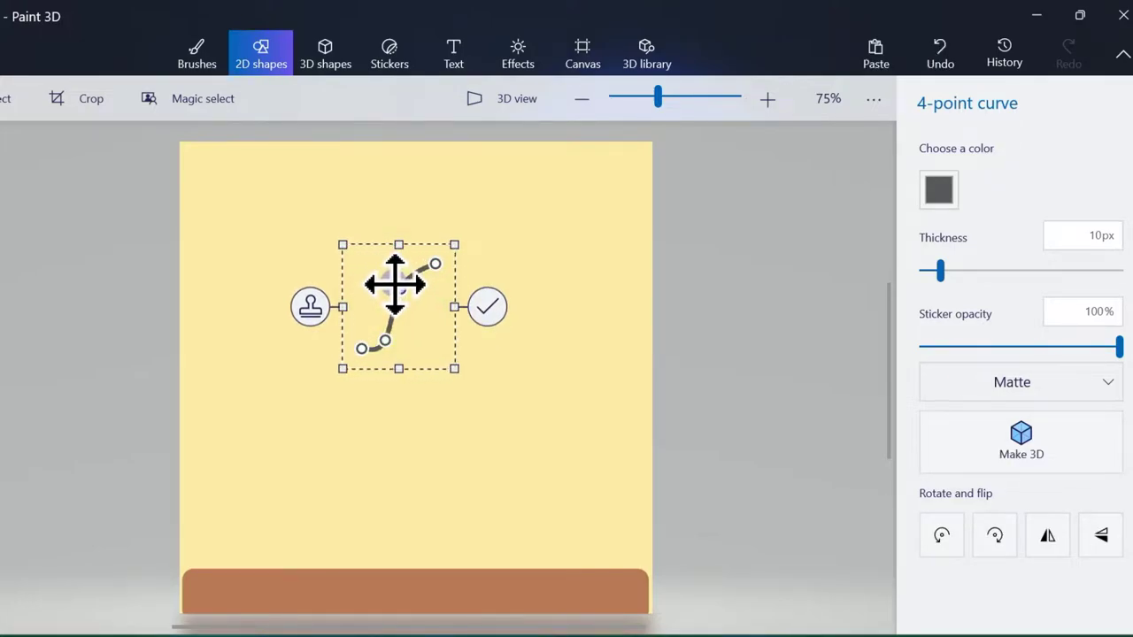
{"action": "left_click", "coordinate": [489, 312]}
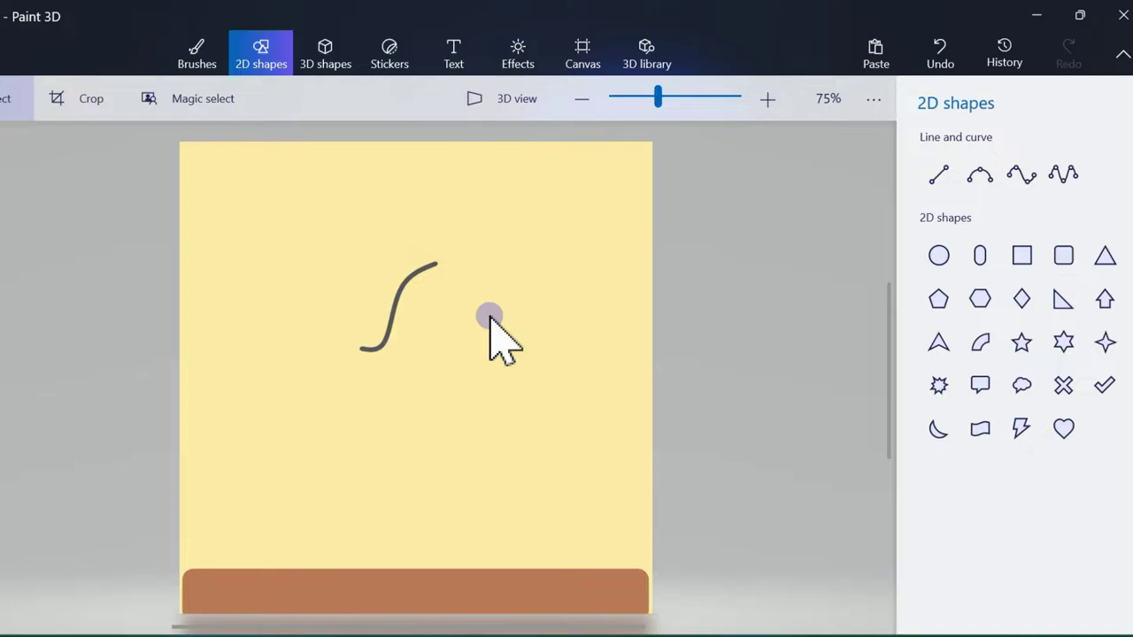
- Draw the rounded lower jaw with a 4-point curve starting from the tip of the snout
{"action": "left_click", "coordinate": [1019, 175]}
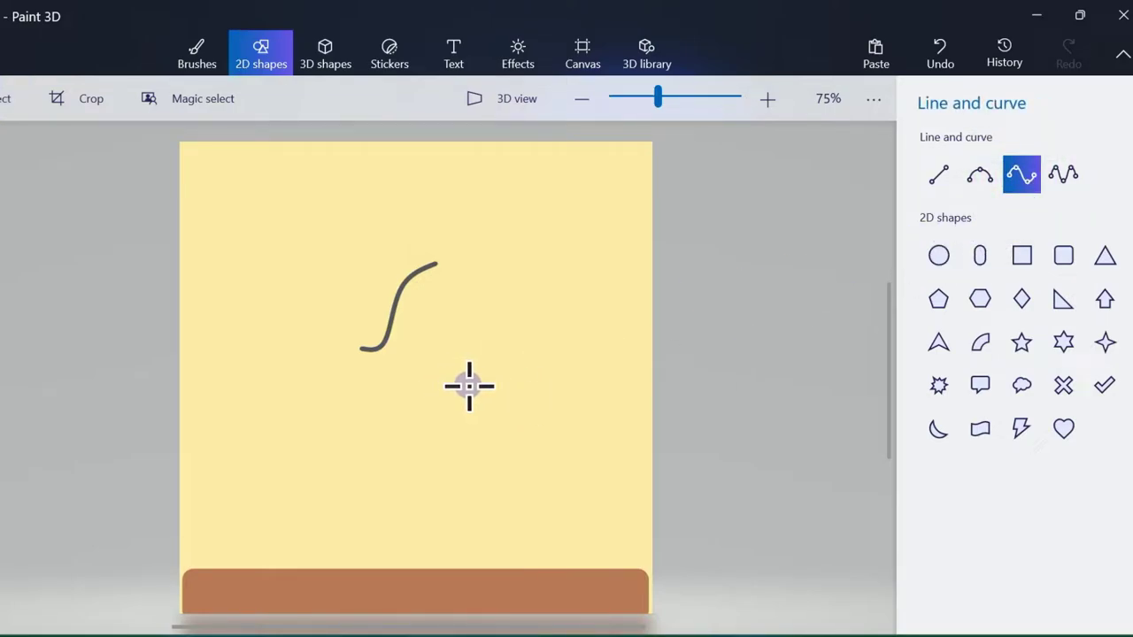
{"action": "mouse_move", "coordinate": [363, 347]}
{"action": "left_mouse_down"}
{"action": "mouse_move", "coordinate": [468, 384]}
{"action": "mouse_move", "coordinate": [380, 396]}
{"action": "left_mouse_up"}
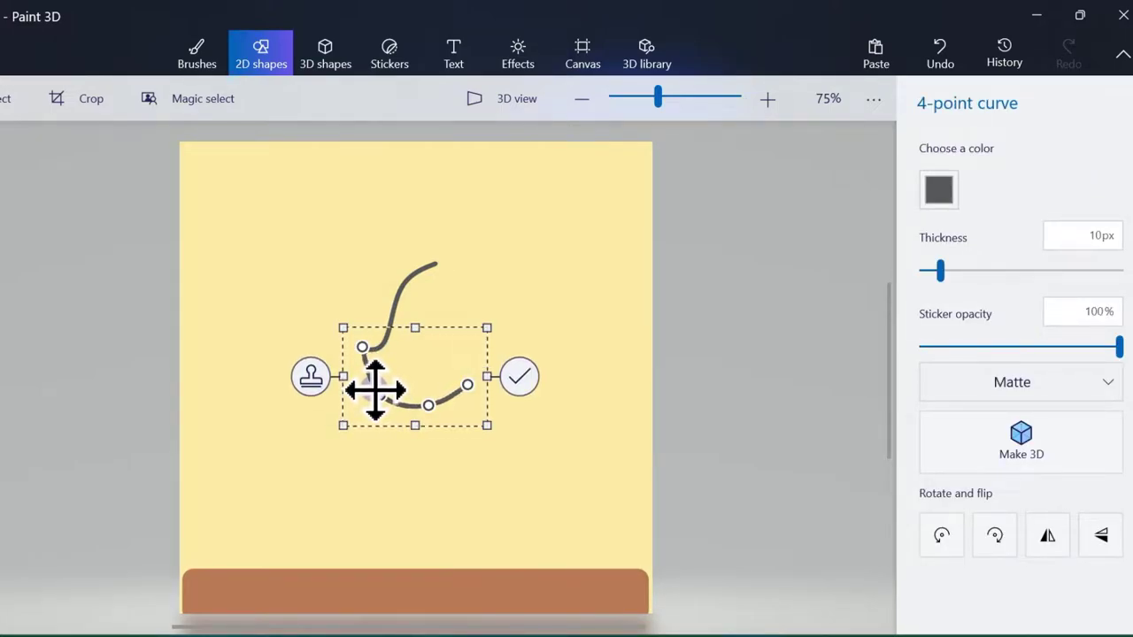
{"action": "left_click_drag", "start_coordinate": [469, 389], "coordinate": [435, 403]}
{"action": "left_click", "coordinate": [528, 381]}
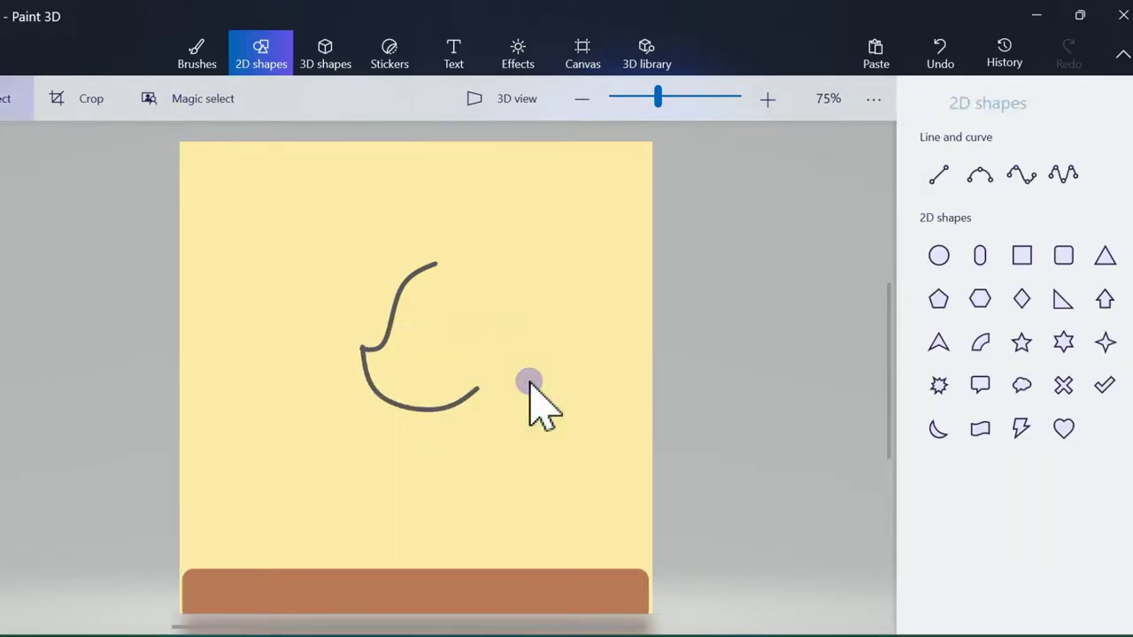
- Draw two overlapping pointed ears on top of the head with 3-point curves
{"action": "left_click", "coordinate": [973, 264]}
{"action": "left_click", "coordinate": [980, 174]}
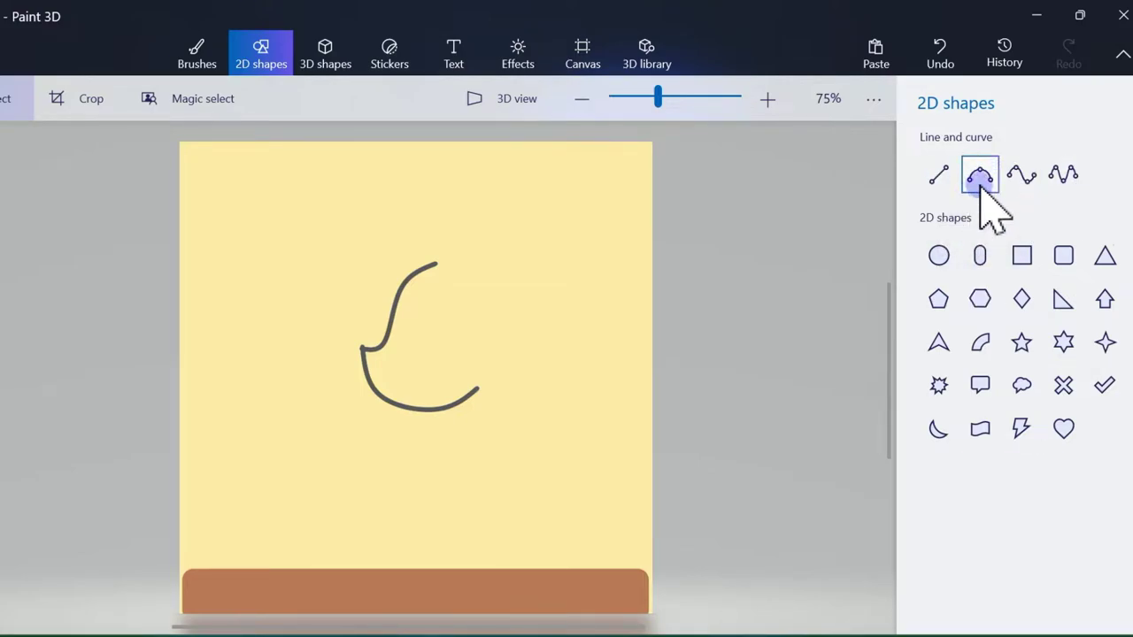
{"action": "mouse_move", "coordinate": [438, 271]}
{"action": "left_mouse_down"}
{"action": "mouse_move", "coordinate": [468, 278]}
{"action": "mouse_move", "coordinate": [449, 235]}
{"action": "mouse_move", "coordinate": [453, 256]}
{"action": "left_mouse_up"}
{"action": "left_click", "coordinate": [454, 260]}
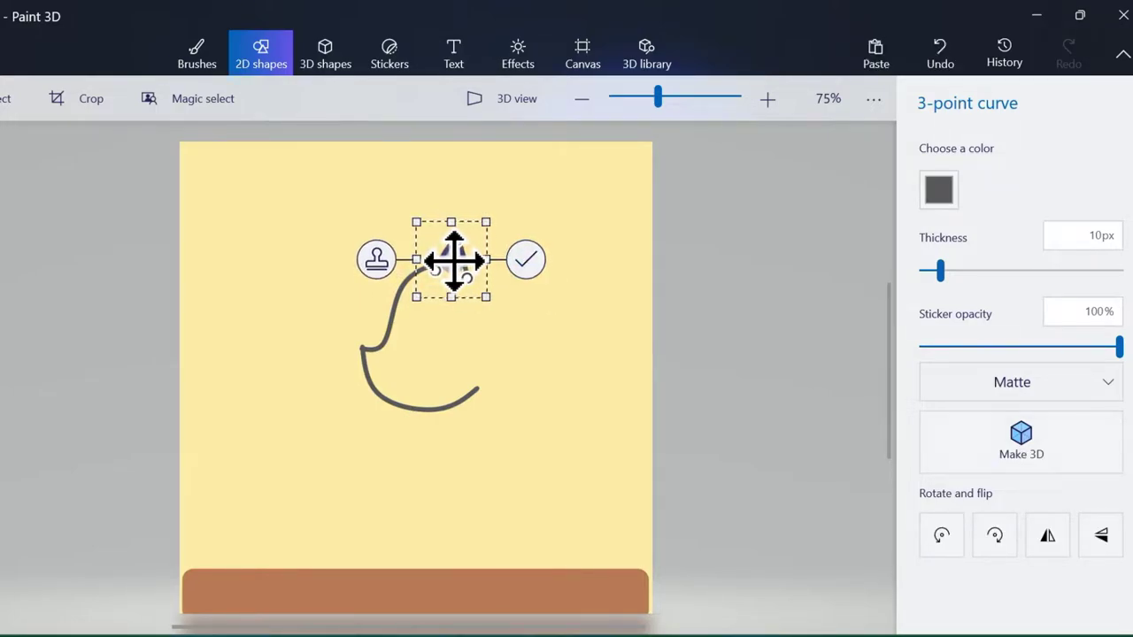
{"action": "left_click", "coordinate": [528, 259]}
{"action": "left_click", "coordinate": [981, 172]}
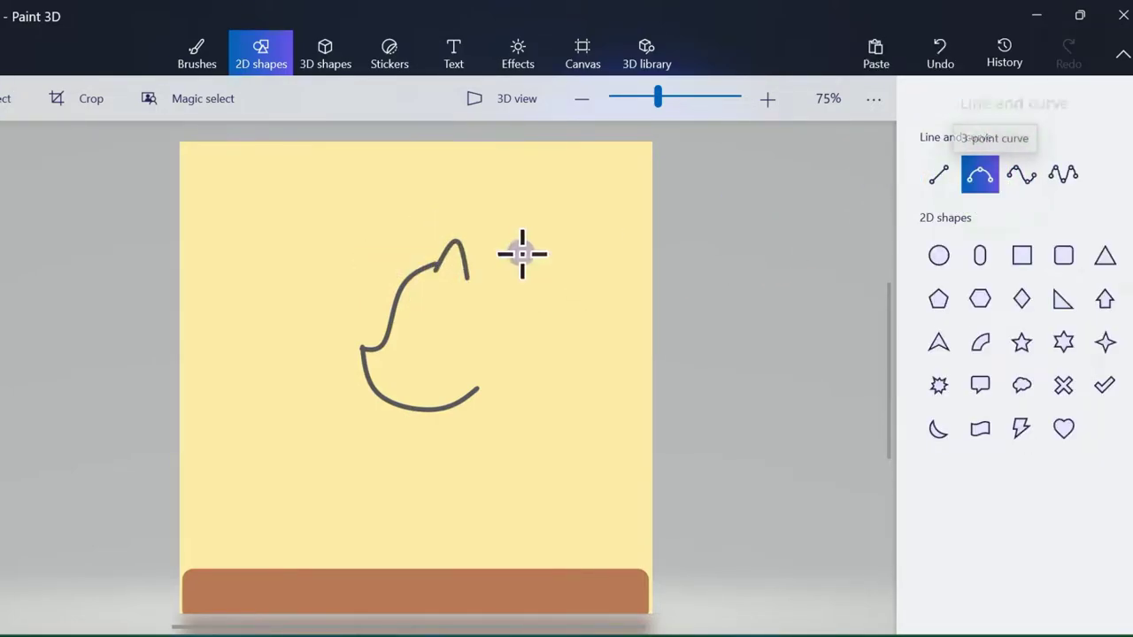
{"action": "left_click_drag", "start_coordinate": [423, 267], "coordinate": [445, 249]}
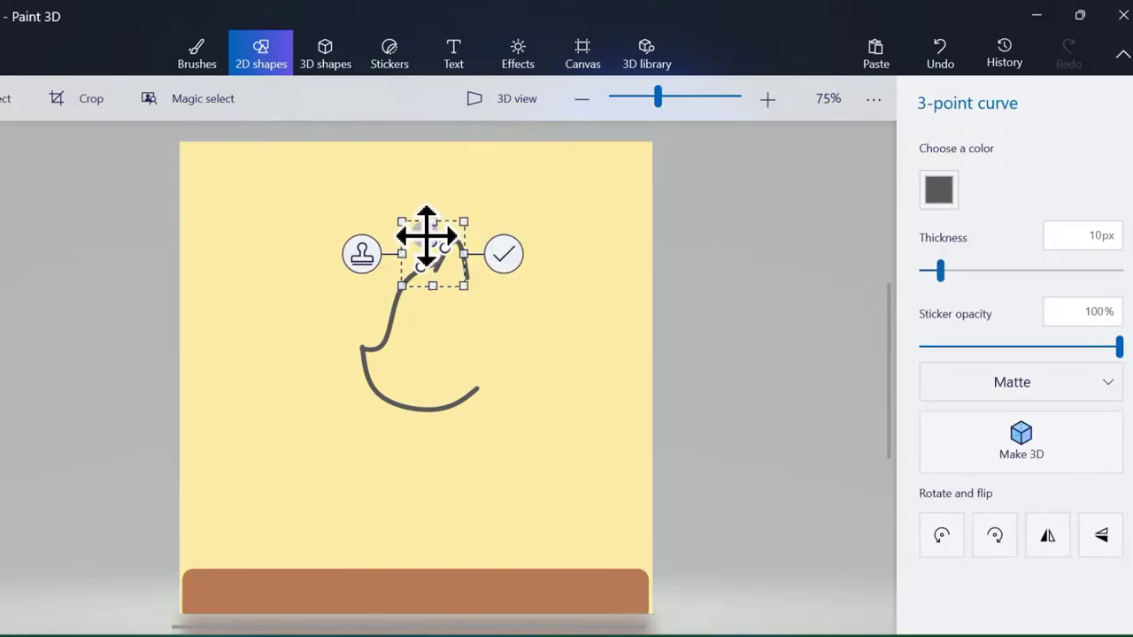
{"action": "left_click", "coordinate": [503, 254]}
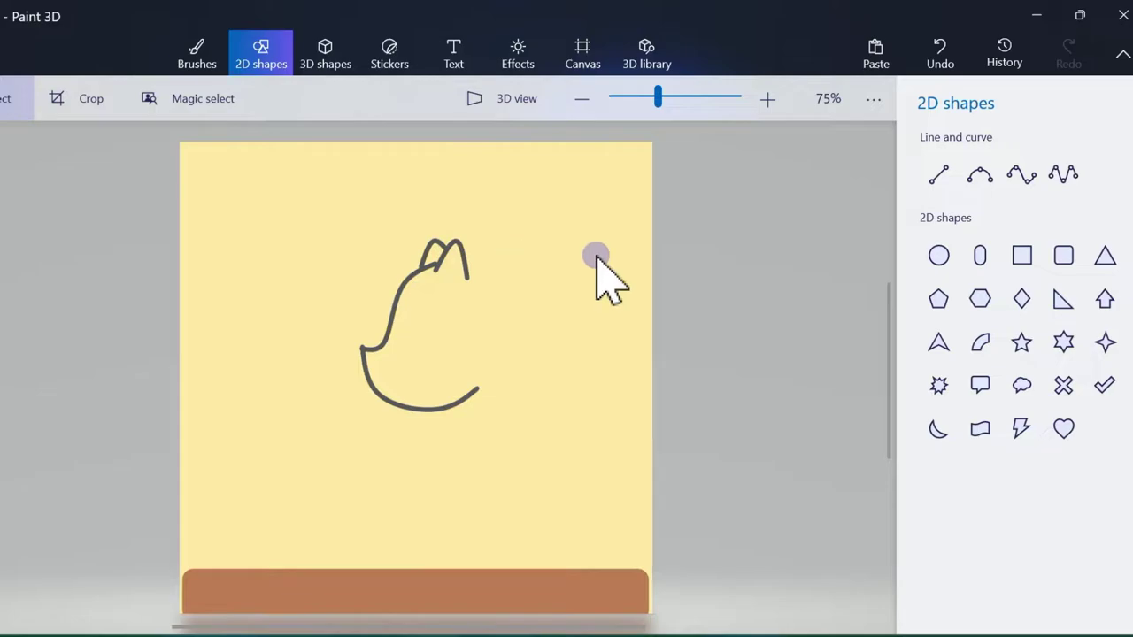
- Draw the back of the head, neck and back as one 5-point curve running down from the front ear's base
{"action": "left_click", "coordinate": [1017, 175]}
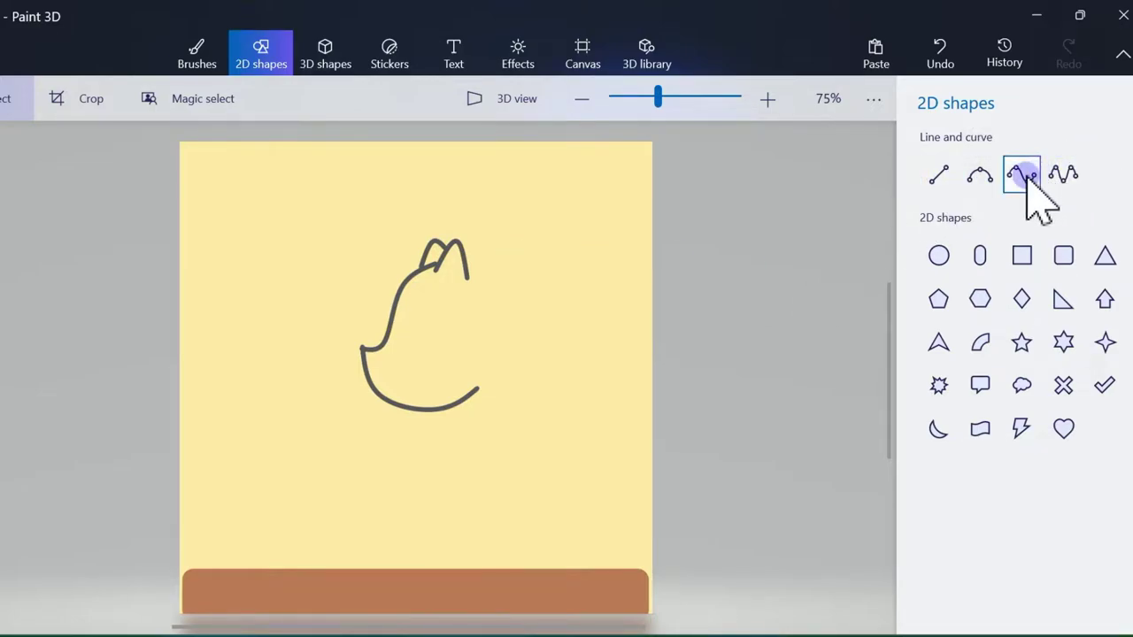
{"action": "left_click", "coordinate": [1020, 175]}
{"action": "left_click", "coordinate": [1071, 175]}
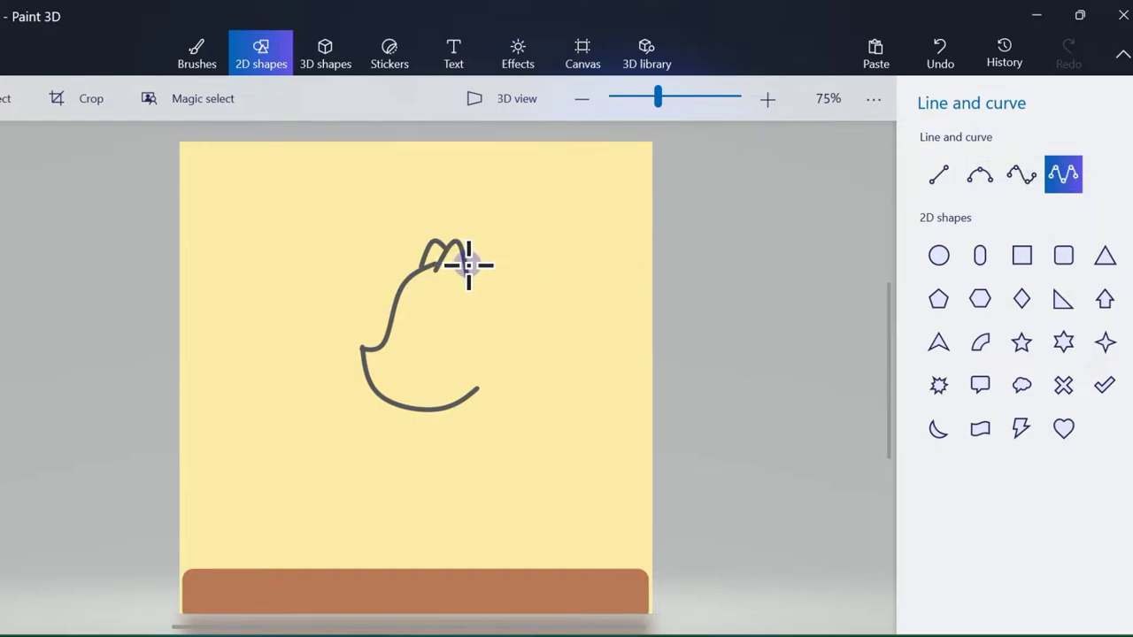
{"action": "left_click_drag", "start_coordinate": [467, 266], "coordinate": [600, 415]}
{"action": "mouse_move", "coordinate": [507, 296]}
{"action": "left_mouse_down"}
{"action": "mouse_move", "coordinate": [501, 275]}
{"action": "mouse_move", "coordinate": [511, 286]}
{"action": "left_mouse_up"}
{"action": "mouse_move", "coordinate": [521, 349]}
{"action": "left_mouse_down"}
{"action": "mouse_move", "coordinate": [521, 331]}
{"action": "mouse_move", "coordinate": [531, 352]}
{"action": "left_mouse_up"}
{"action": "left_click_drag", "start_coordinate": [598, 418], "coordinate": [610, 415]}
{"action": "left_click_drag", "start_coordinate": [577, 372], "coordinate": [576, 364]}
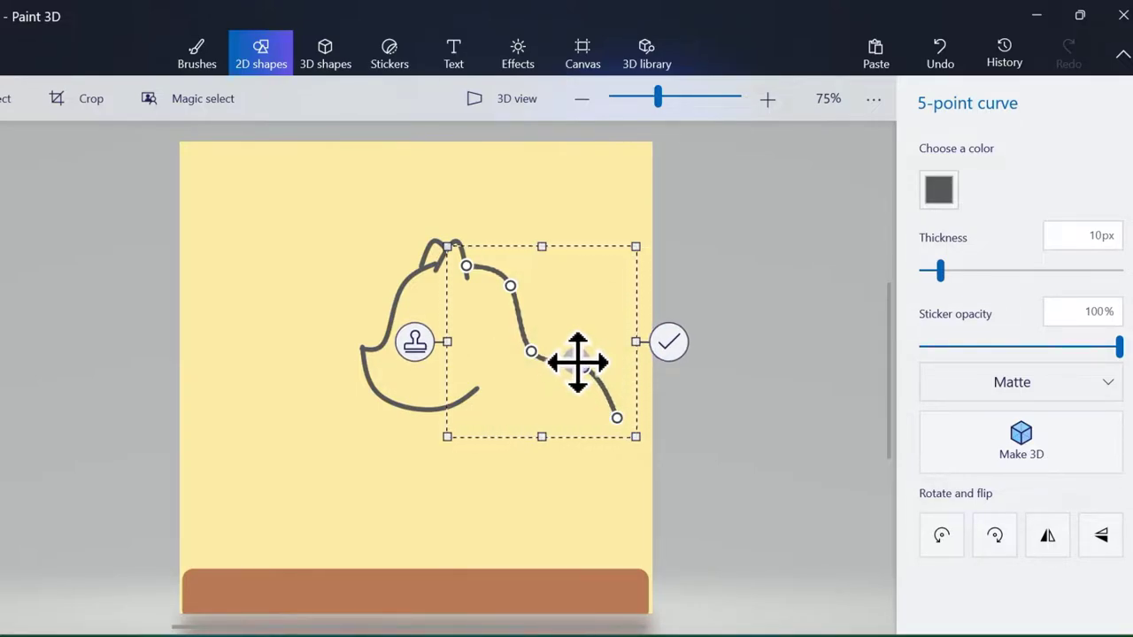
{"action": "left_click", "coordinate": [668, 349]}
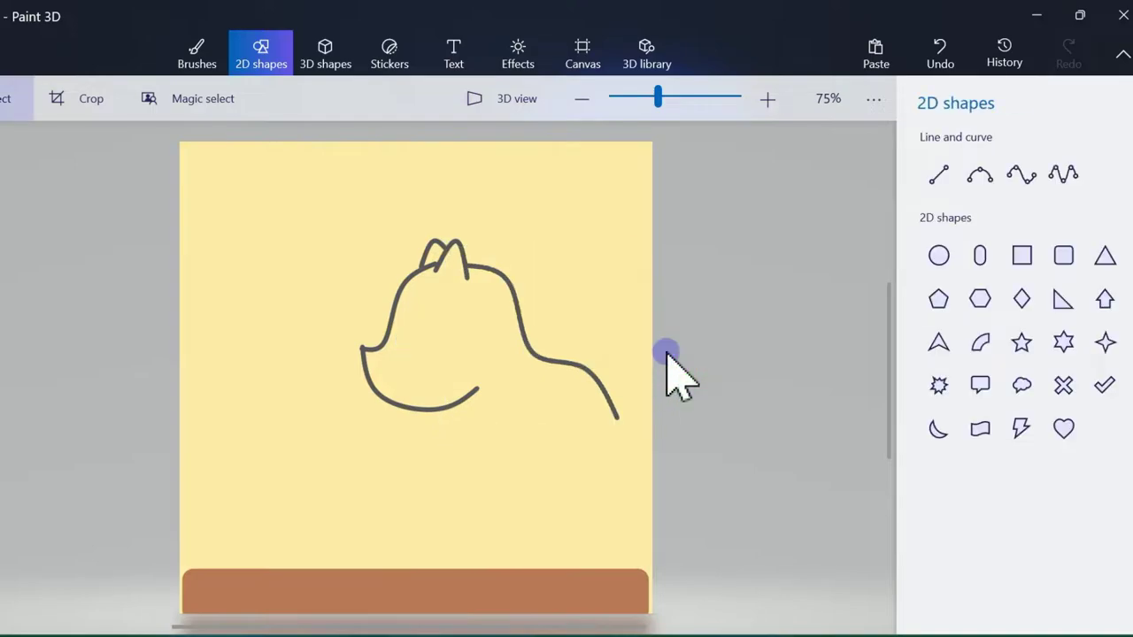
- Outline the front arm below the jaw with two 4-point curves, one for its upper edge and paw tip, one for its underside
{"action": "left_click", "coordinate": [1019, 176]}
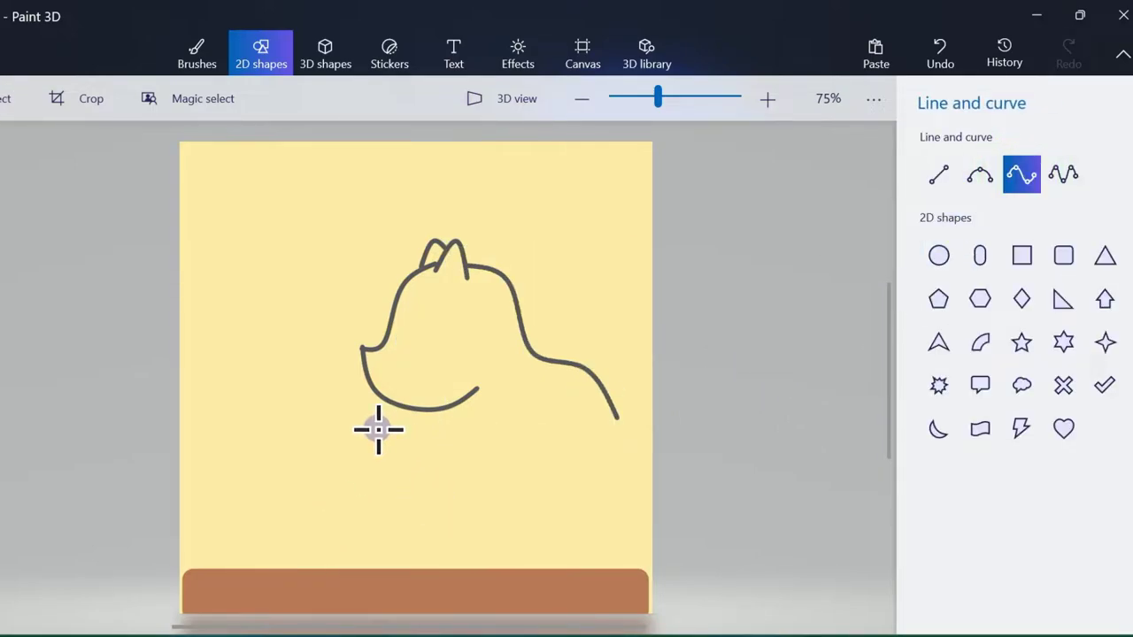
{"action": "left_click_drag", "start_coordinate": [478, 392], "coordinate": [476, 390]}
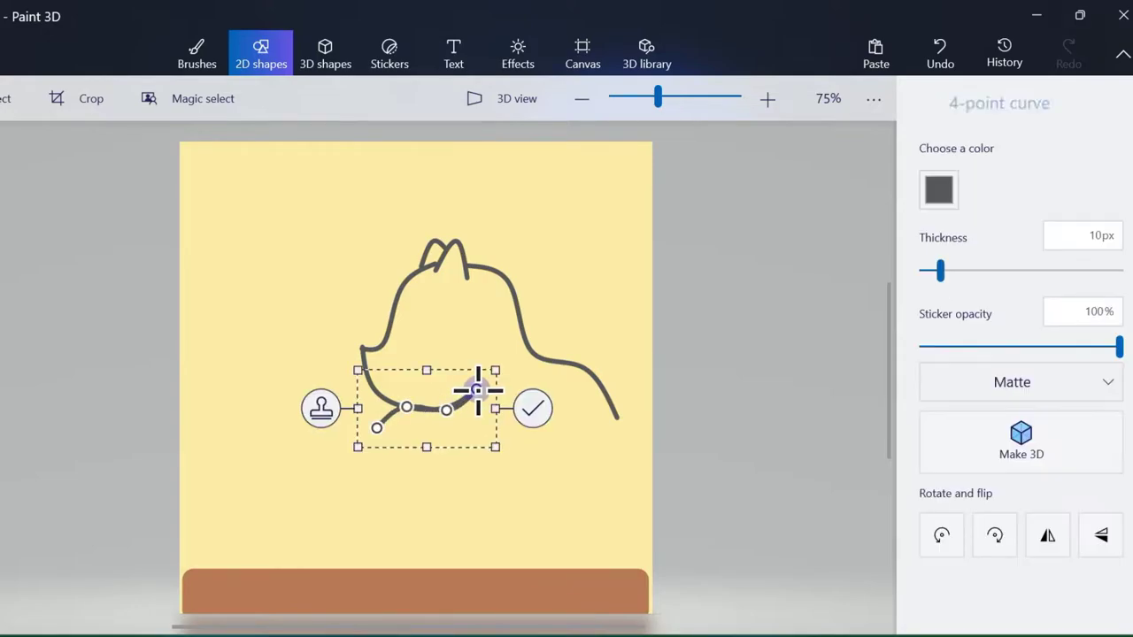
{"action": "left_click_drag", "start_coordinate": [377, 427], "coordinate": [429, 416]}
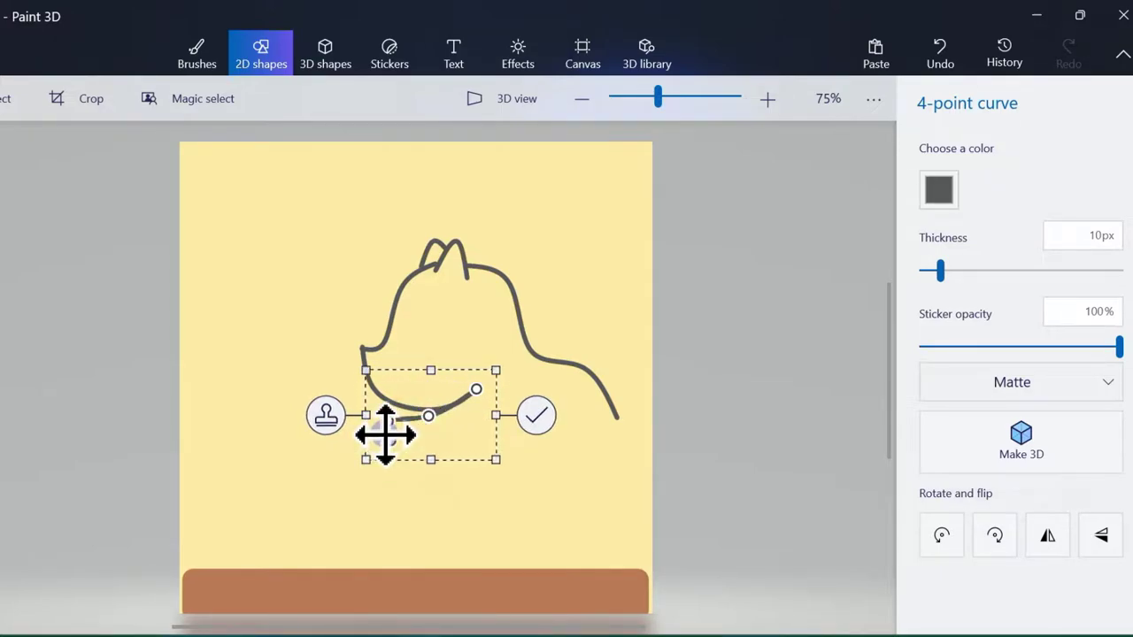
{"action": "left_click", "coordinate": [536, 418]}
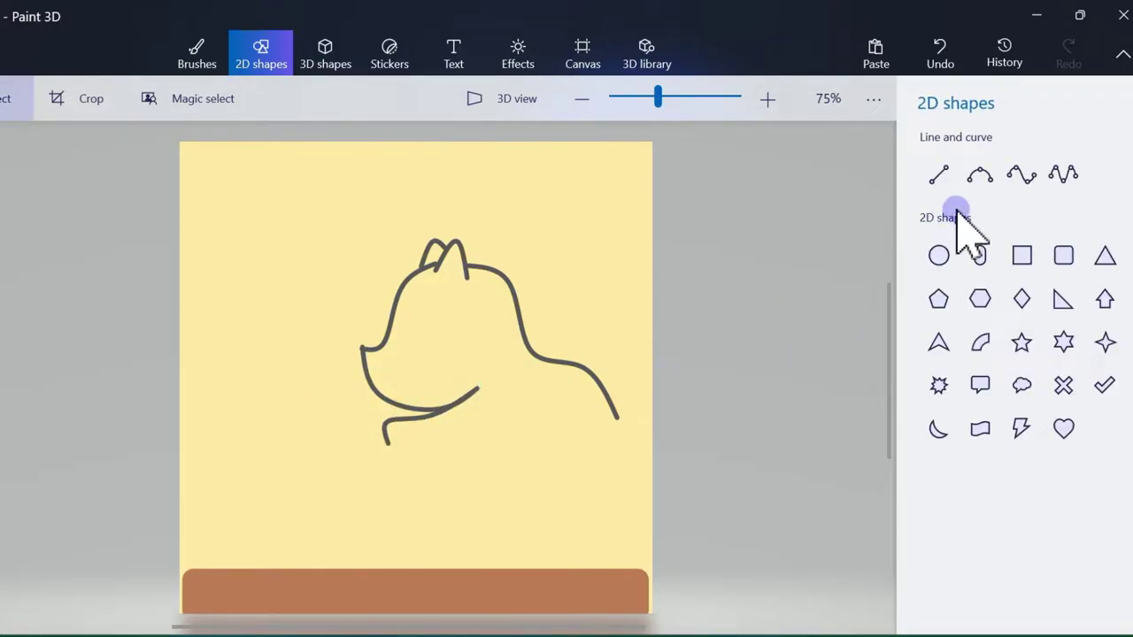
{"action": "left_click", "coordinate": [1021, 173]}
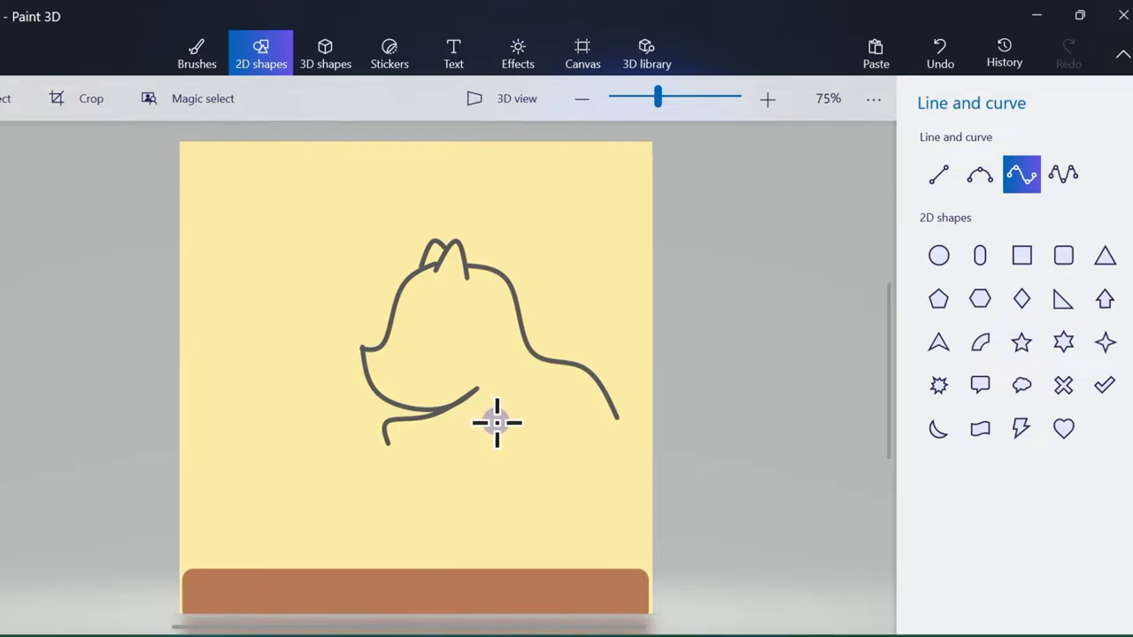
{"action": "left_click_drag", "start_coordinate": [389, 445], "coordinate": [495, 422]}
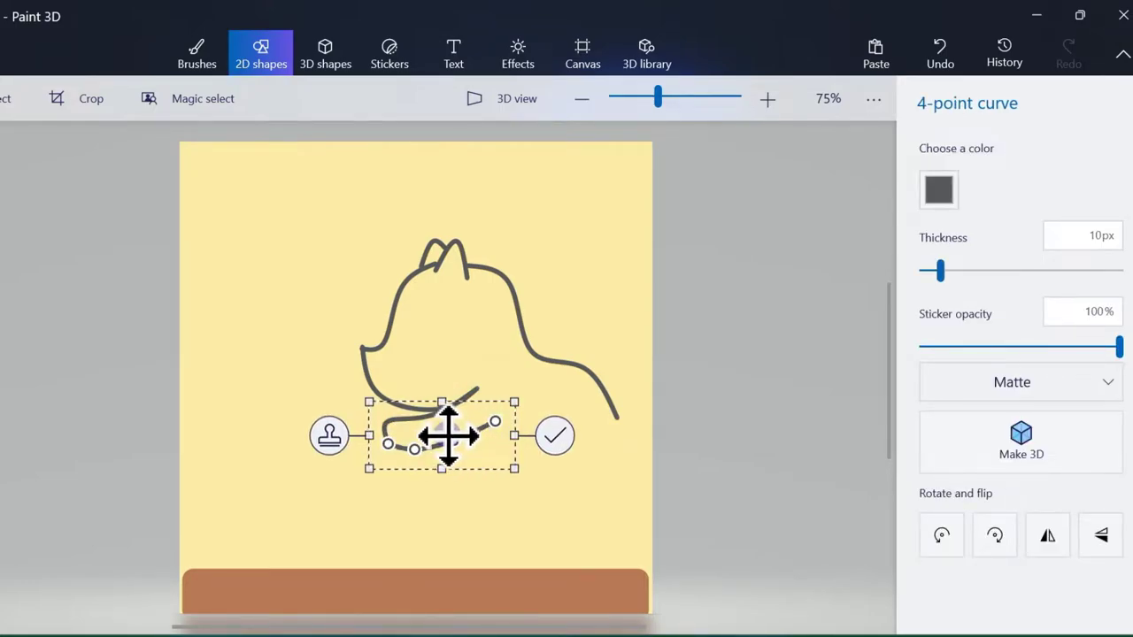
{"action": "left_click", "coordinate": [547, 431]}
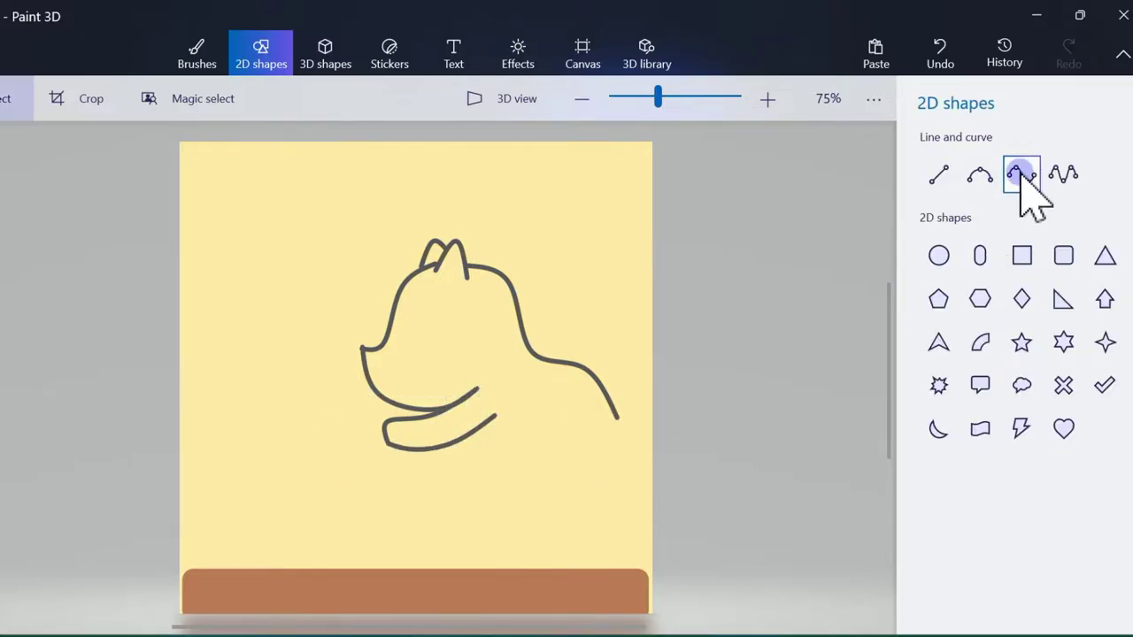
- Draw the belly with a short 3-point curve running down from the underside of the arm
{"action": "left_click", "coordinate": [980, 175]}
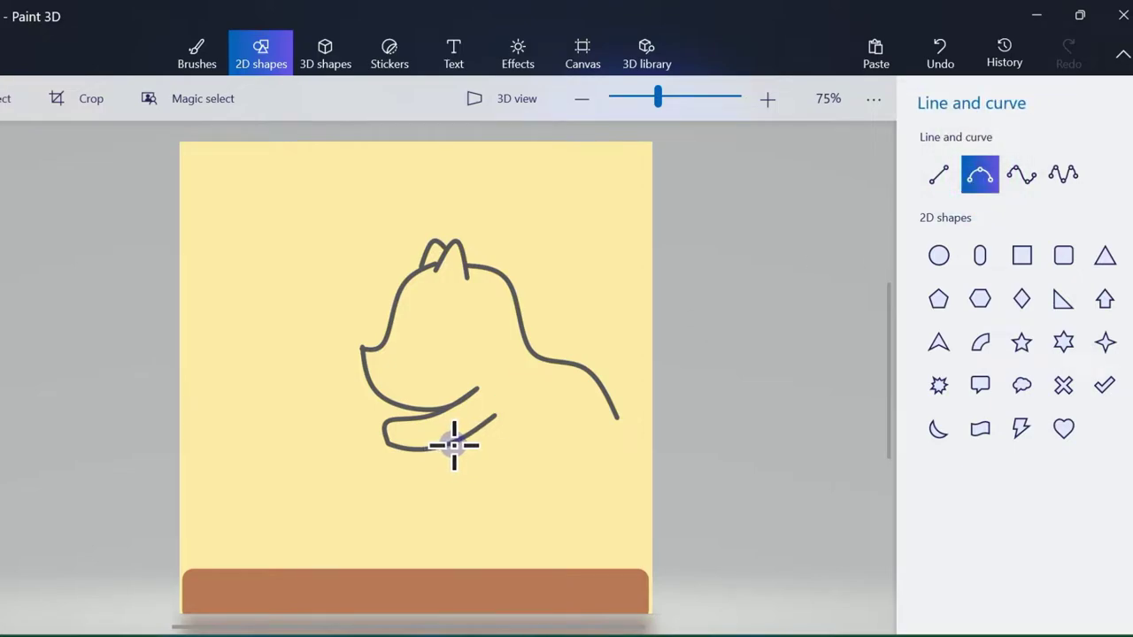
{"action": "left_click_drag", "start_coordinate": [453, 445], "coordinate": [478, 500]}
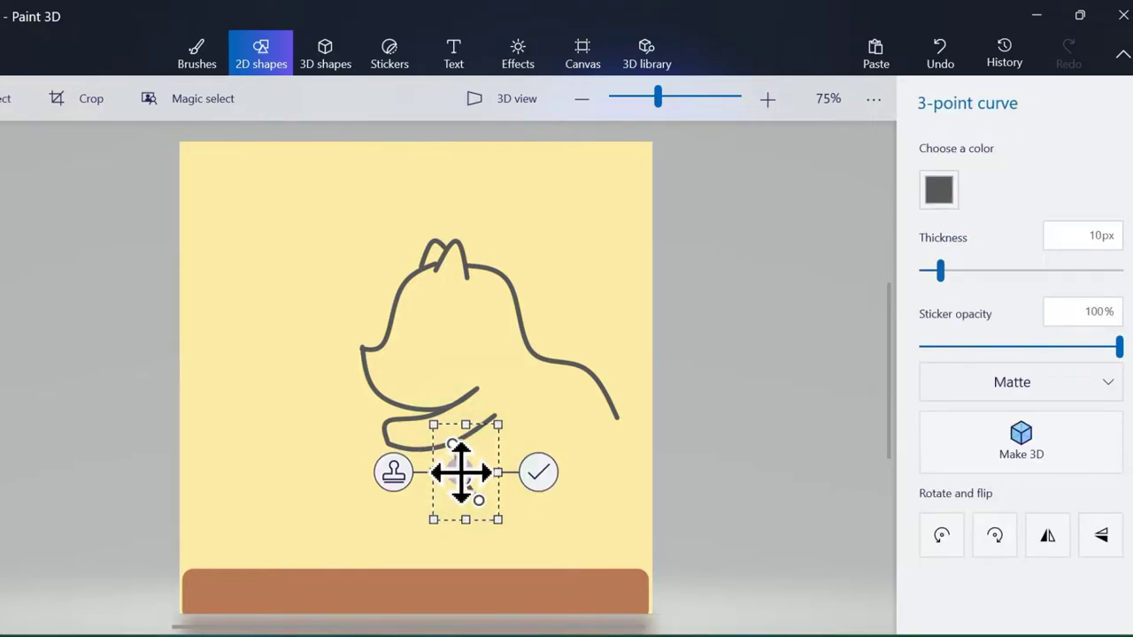
{"action": "left_click", "coordinate": [538, 474]}
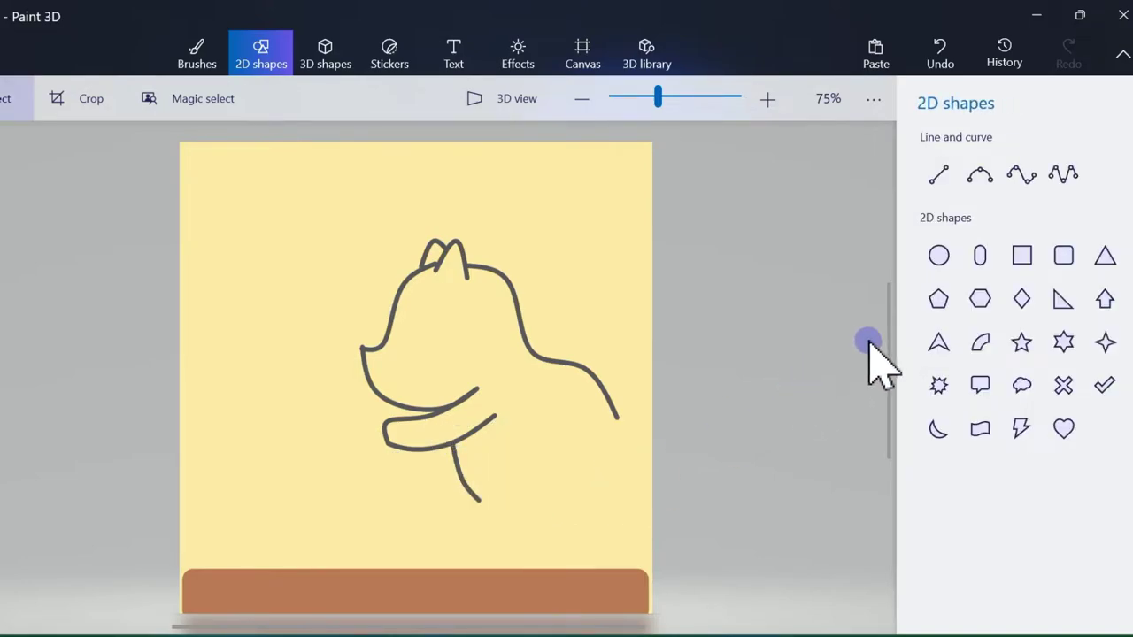
- Draw the thigh and front of the lower leg with a 4-point curve arching over the belly line's lower end
{"action": "left_click", "coordinate": [980, 258]}
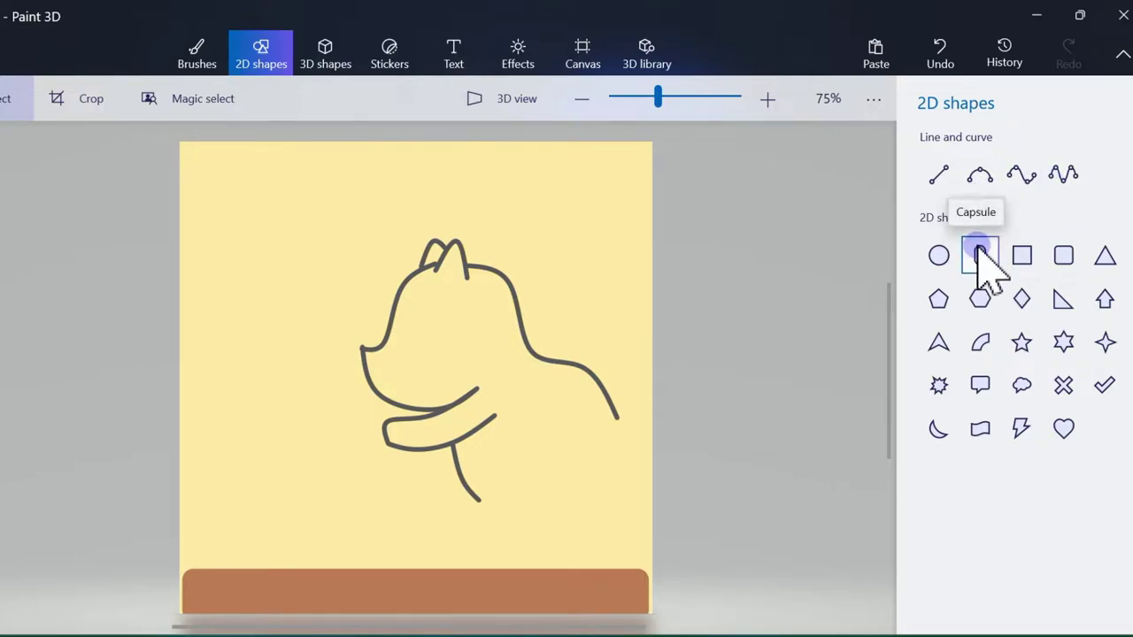
{"action": "left_click", "coordinate": [1022, 174]}
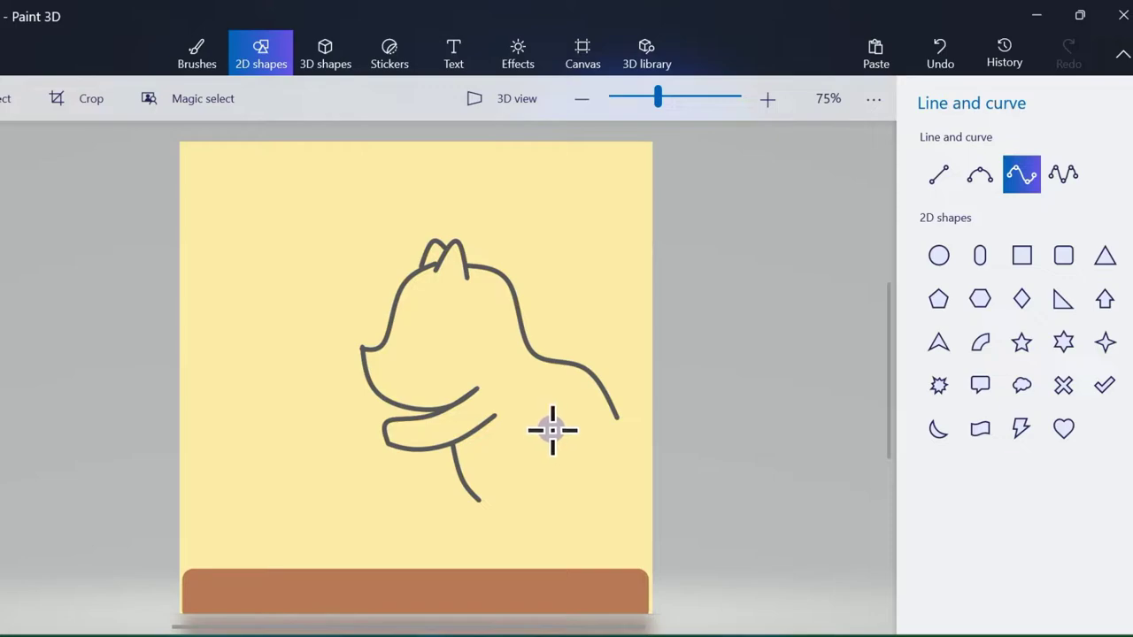
{"action": "mouse_move", "coordinate": [538, 425]}
{"action": "left_mouse_down"}
{"action": "mouse_move", "coordinate": [463, 523]}
{"action": "mouse_move", "coordinate": [465, 539]}
{"action": "left_mouse_up"}
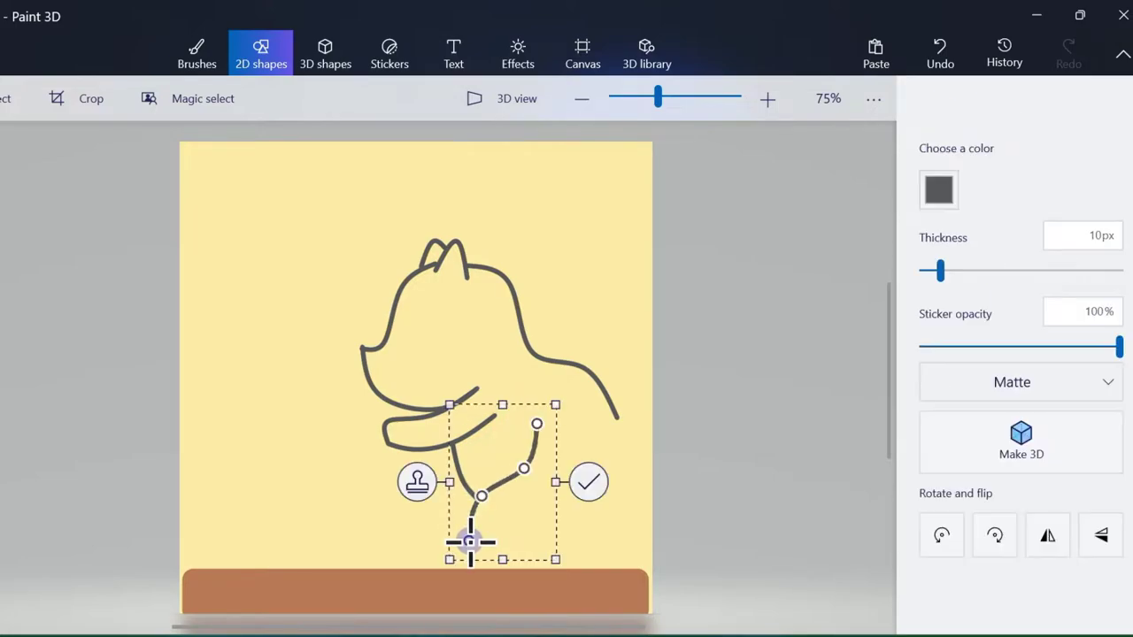
{"action": "left_click_drag", "start_coordinate": [523, 471], "coordinate": [486, 454]}
{"action": "left_click_drag", "start_coordinate": [481, 495], "coordinate": [461, 489]}
{"action": "left_click_drag", "start_coordinate": [537, 424], "coordinate": [498, 450]}
{"action": "left_click_drag", "start_coordinate": [506, 491], "coordinate": [515, 489]}
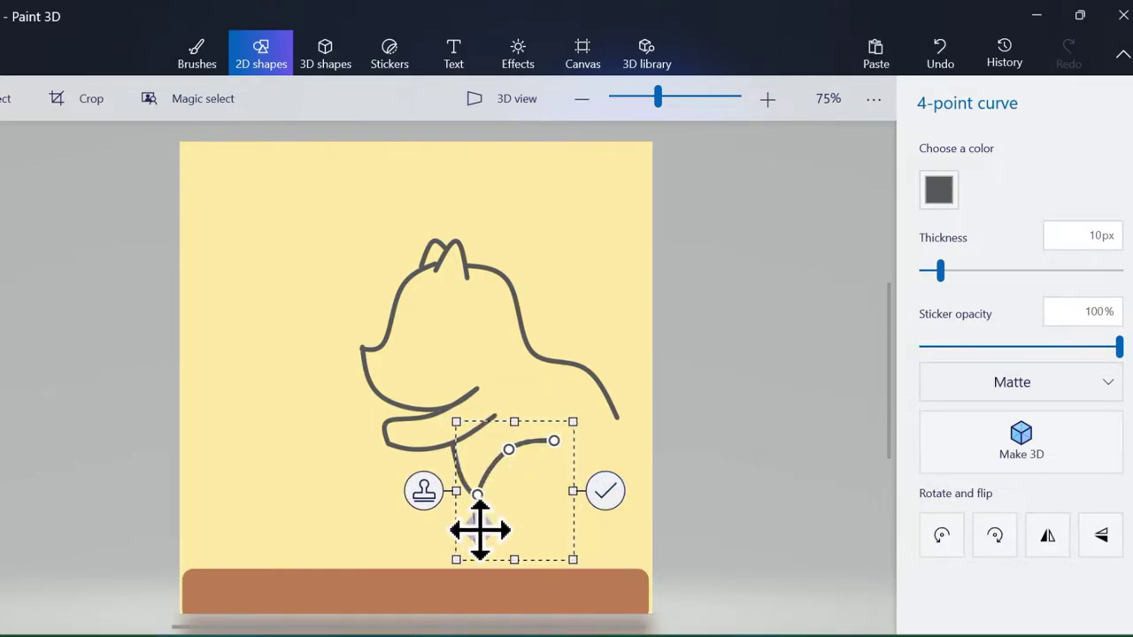
{"action": "left_click_drag", "start_coordinate": [478, 538], "coordinate": [475, 528]}
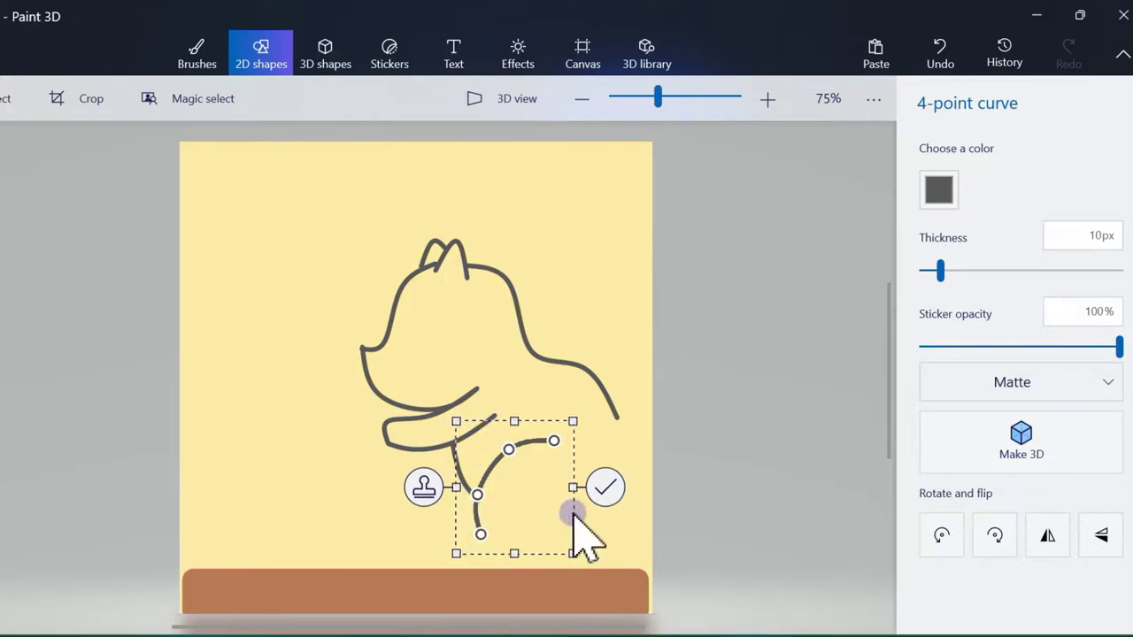
{"action": "left_click", "coordinate": [598, 527]}
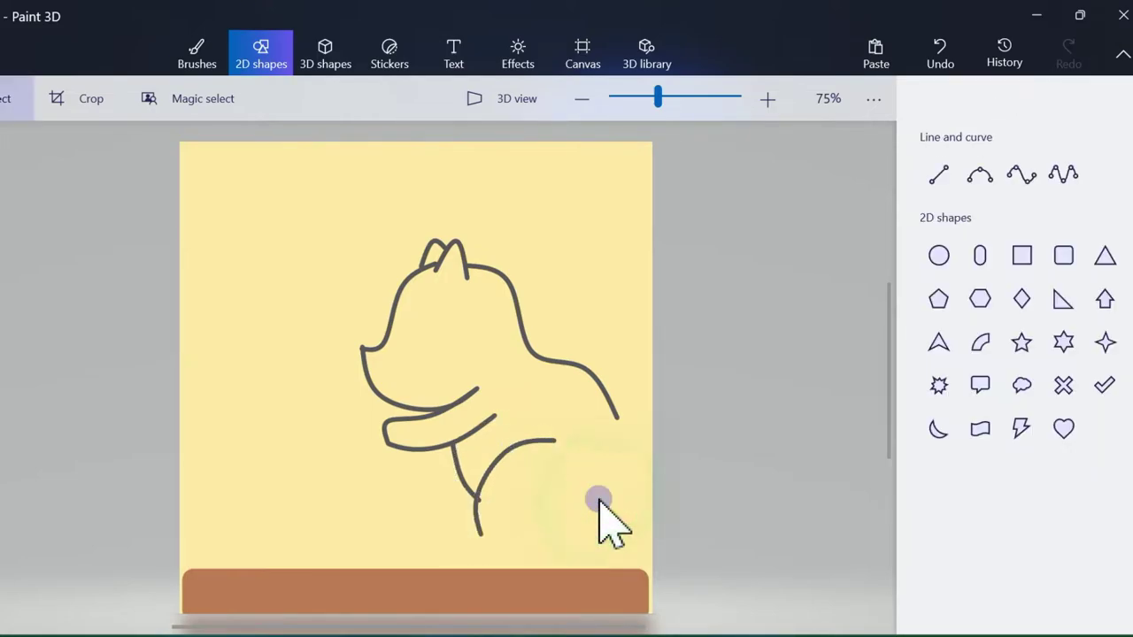
- Draw the top edge and toe of the foot as a 4-point curve running forward from the lower leg's end
{"action": "left_click", "coordinate": [1021, 175]}
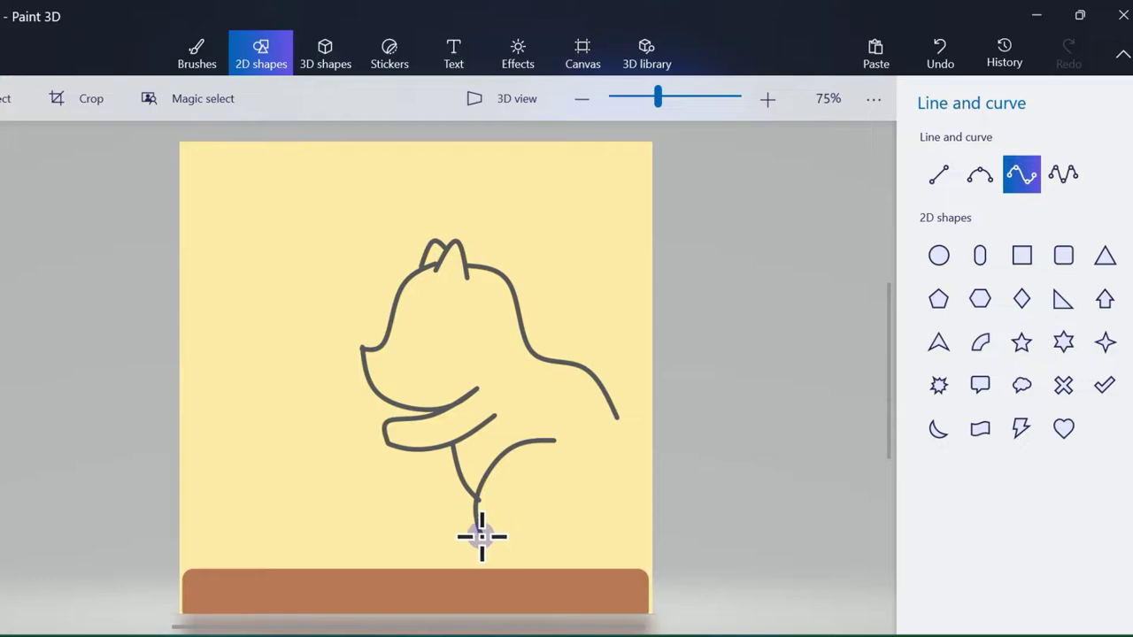
{"action": "left_click_drag", "start_coordinate": [370, 567], "coordinate": [479, 535]}
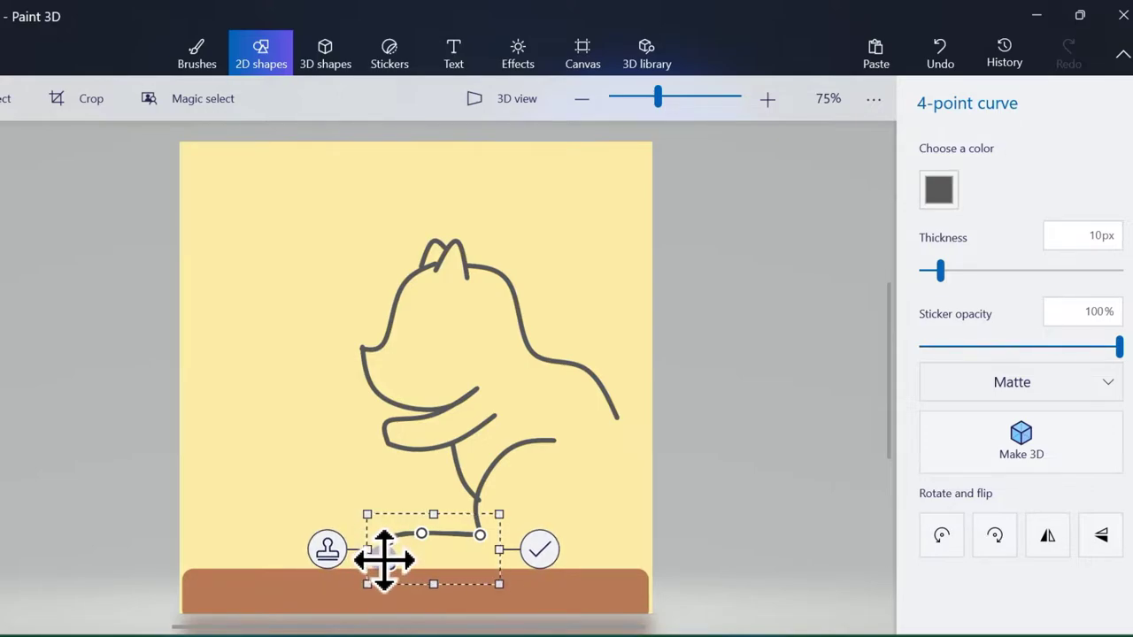
{"action": "left_click", "coordinate": [539, 549]}
- Draw the sole with a 4-point curve from the toe along the top of the brown ground strip to below the back
{"action": "left_click", "coordinate": [1021, 175]}
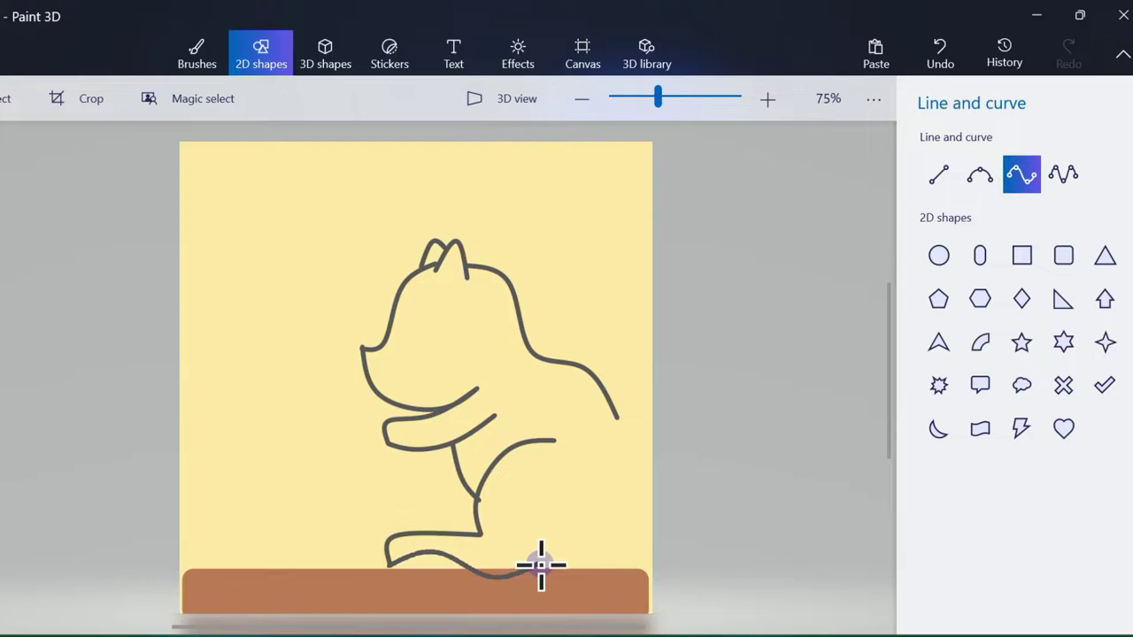
{"action": "left_click", "coordinate": [598, 563]}
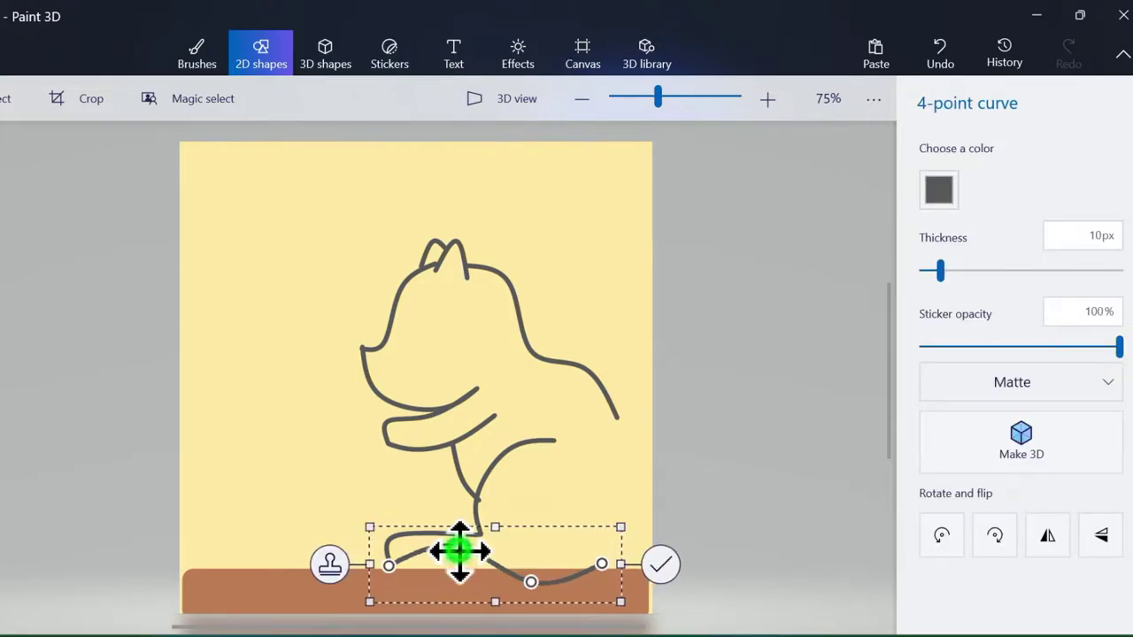
{"action": "left_click_drag", "start_coordinate": [459, 551], "coordinate": [394, 569]}
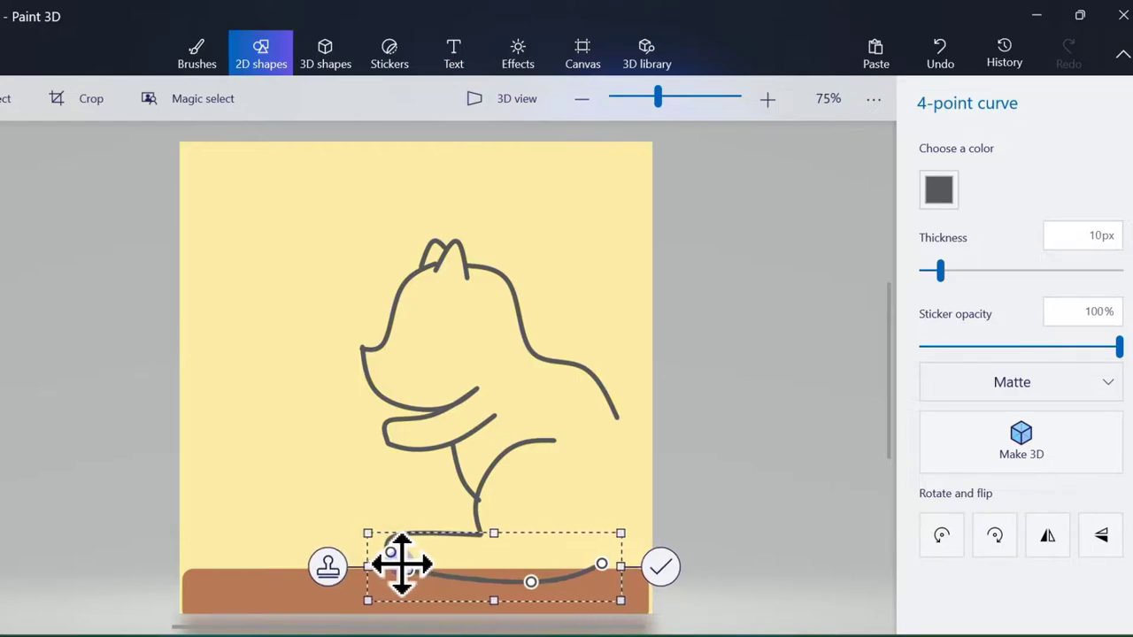
{"action": "left_click_drag", "start_coordinate": [531, 583], "coordinate": [531, 557]}
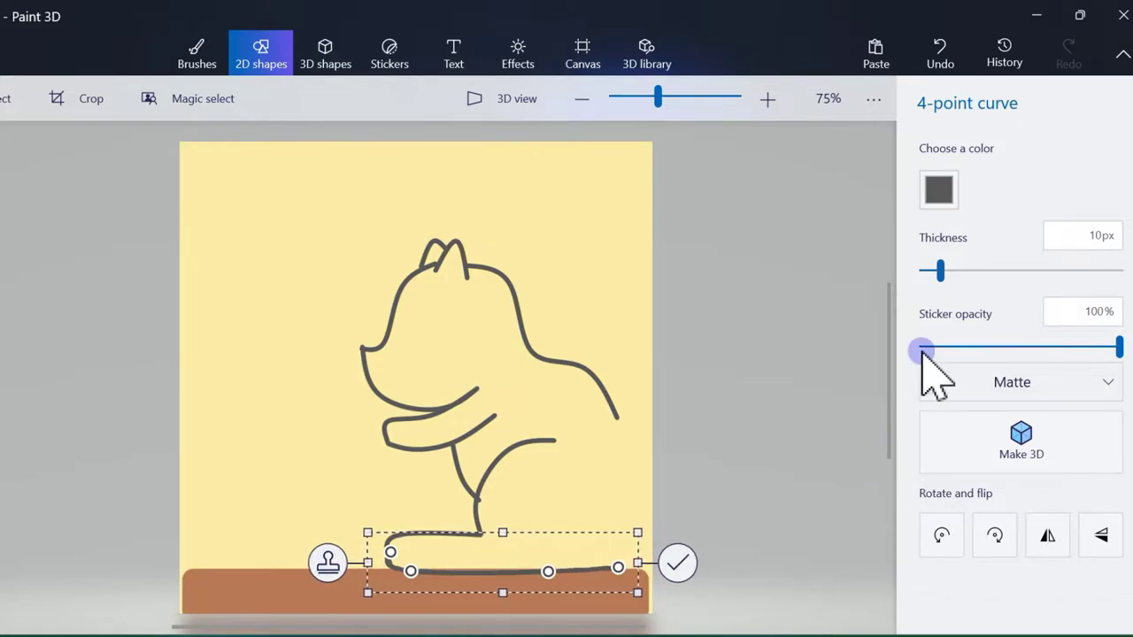
{"action": "left_click", "coordinate": [755, 271]}
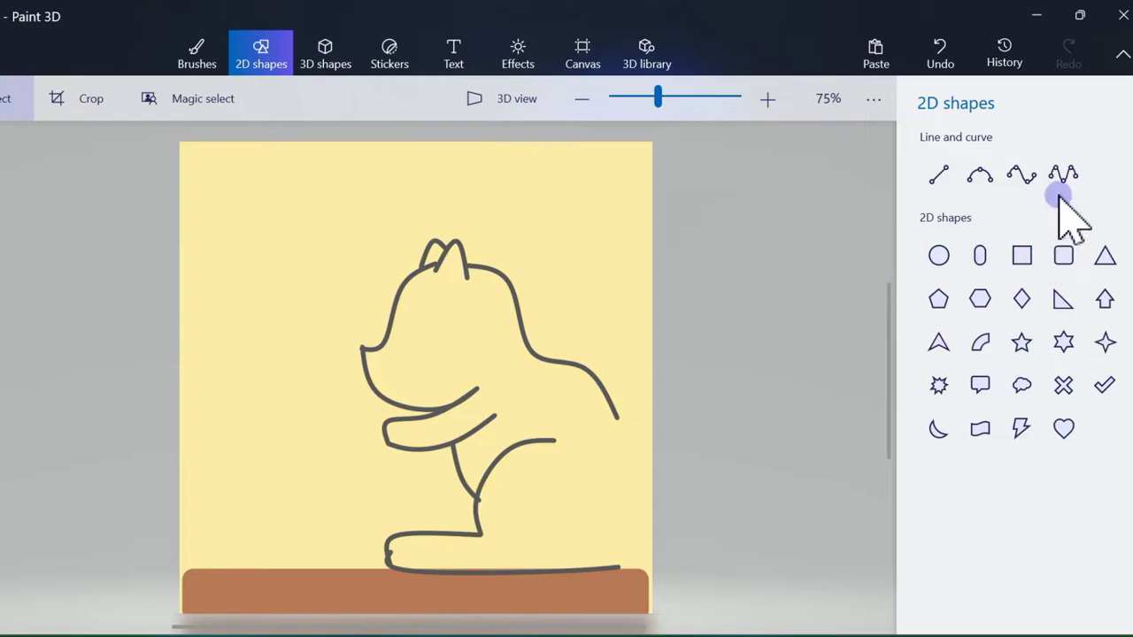
- Draw the lower back and rump as a 4-point curve bulging outward from the back line down to the sole's rear end
{"action": "left_click", "coordinate": [1021, 175]}
{"action": "mouse_move", "coordinate": [603, 392]}
{"action": "left_mouse_down"}
{"action": "mouse_move", "coordinate": [637, 518]}
{"action": "mouse_move", "coordinate": [611, 573]}
{"action": "left_mouse_up"}
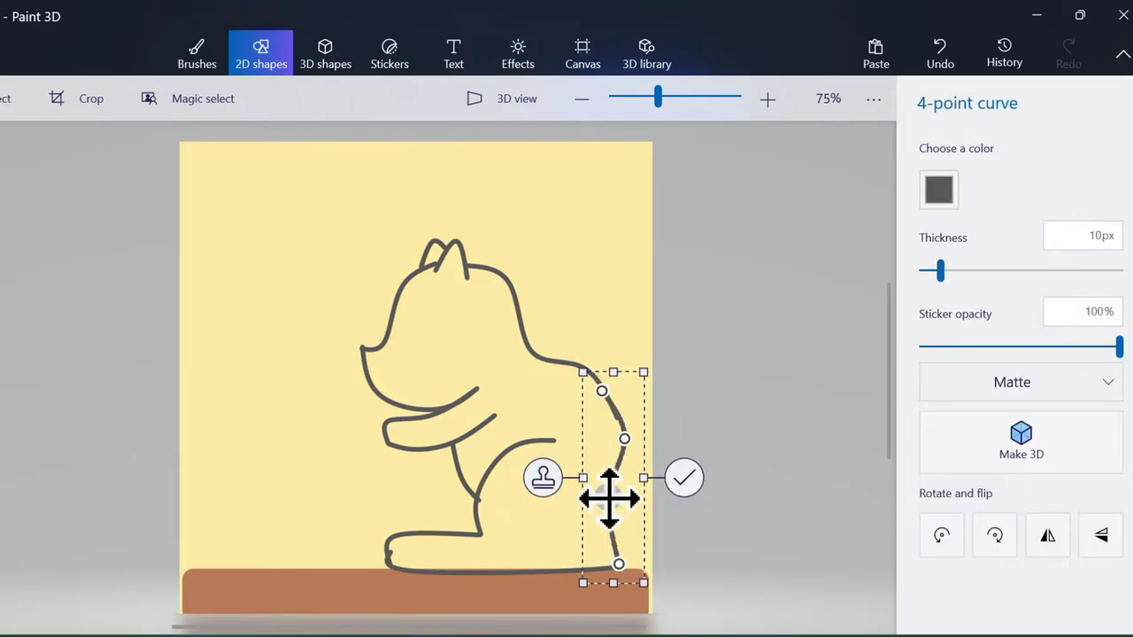
{"action": "left_click_drag", "start_coordinate": [608, 498], "coordinate": [637, 528]}
{"action": "left_click_drag", "start_coordinate": [624, 443], "coordinate": [636, 454]}
{"action": "mouse_move", "coordinate": [604, 392]}
{"action": "left_mouse_down"}
{"action": "mouse_move", "coordinate": [610, 407]}
{"action": "mouse_move", "coordinate": [592, 375]}
{"action": "left_mouse_up"}
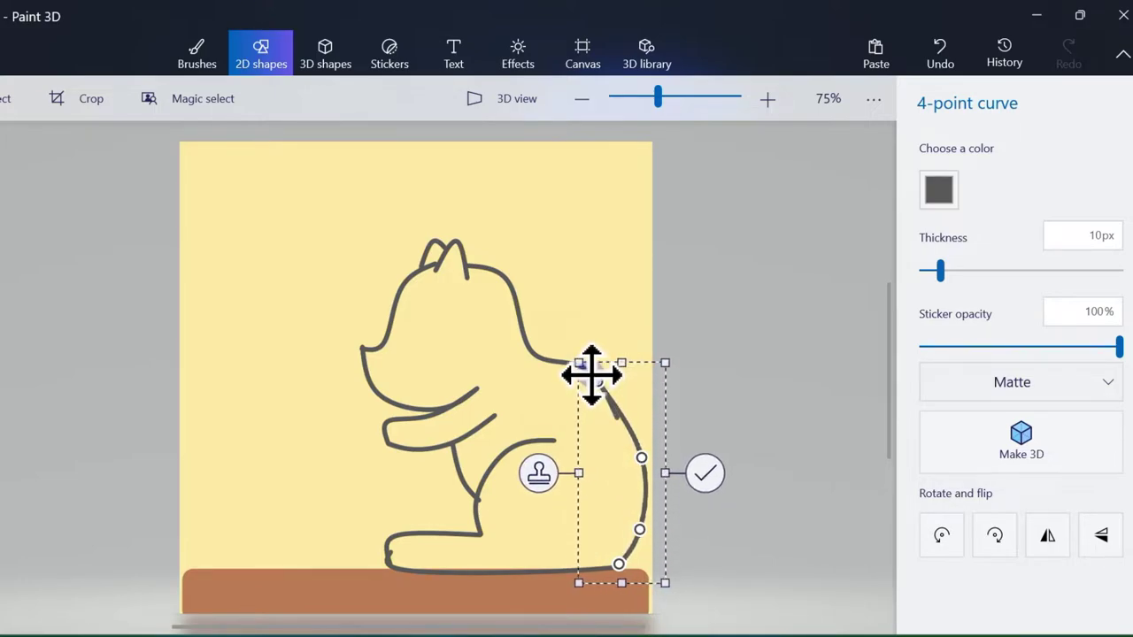
{"action": "left_click_drag", "start_coordinate": [627, 451], "coordinate": [632, 433]}
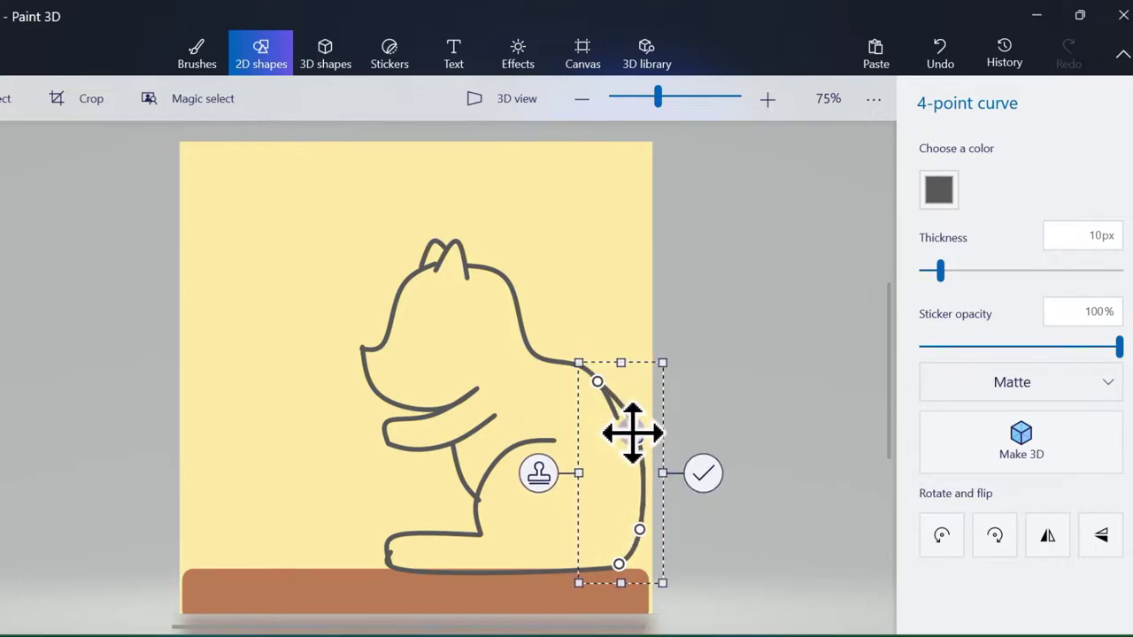
{"action": "left_click_drag", "start_coordinate": [601, 374], "coordinate": [587, 367]}
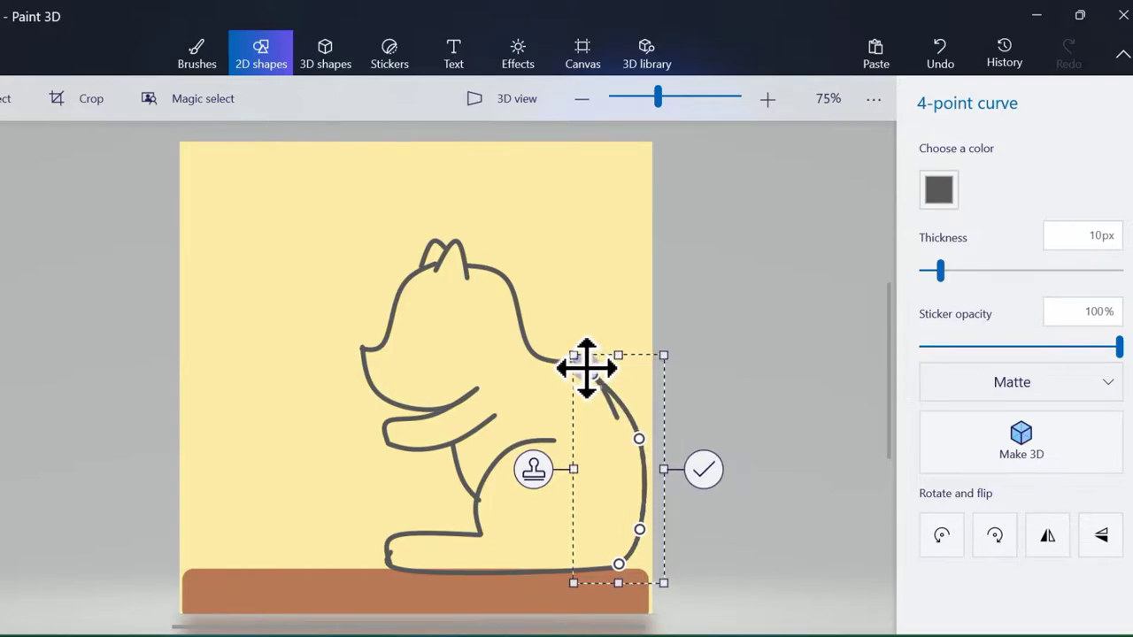
{"action": "left_click", "coordinate": [704, 469]}
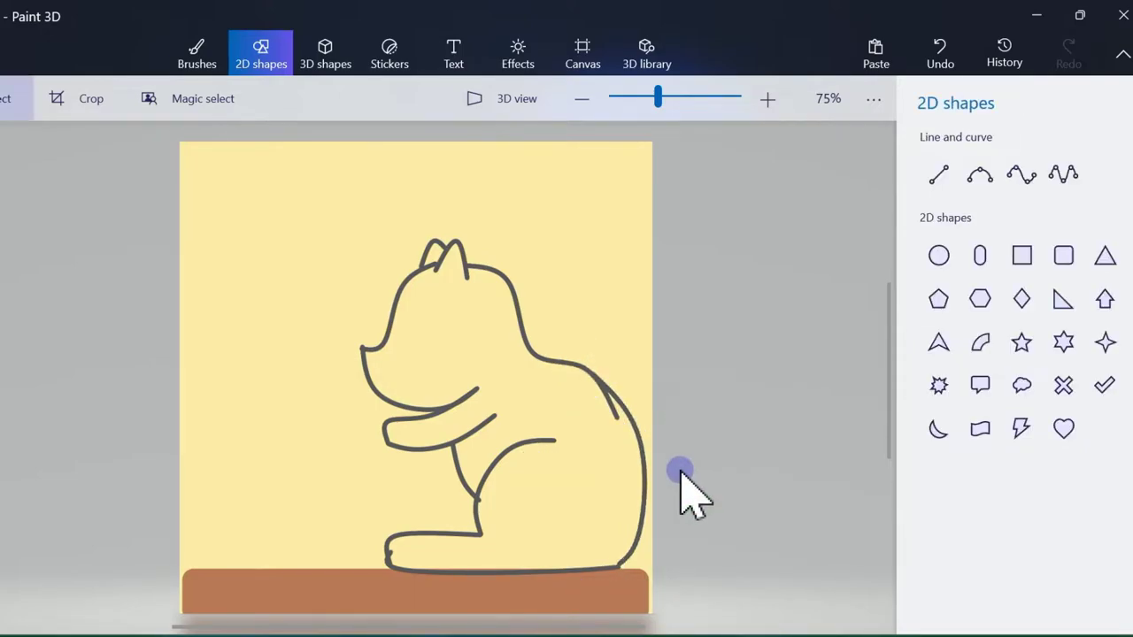
- Paint over the stray line end inside the back and the overlap at the toe with a 24px pale yellow marker
{"action": "left_click", "coordinate": [197, 53]}
{"action": "left_click", "coordinate": [938, 151]}
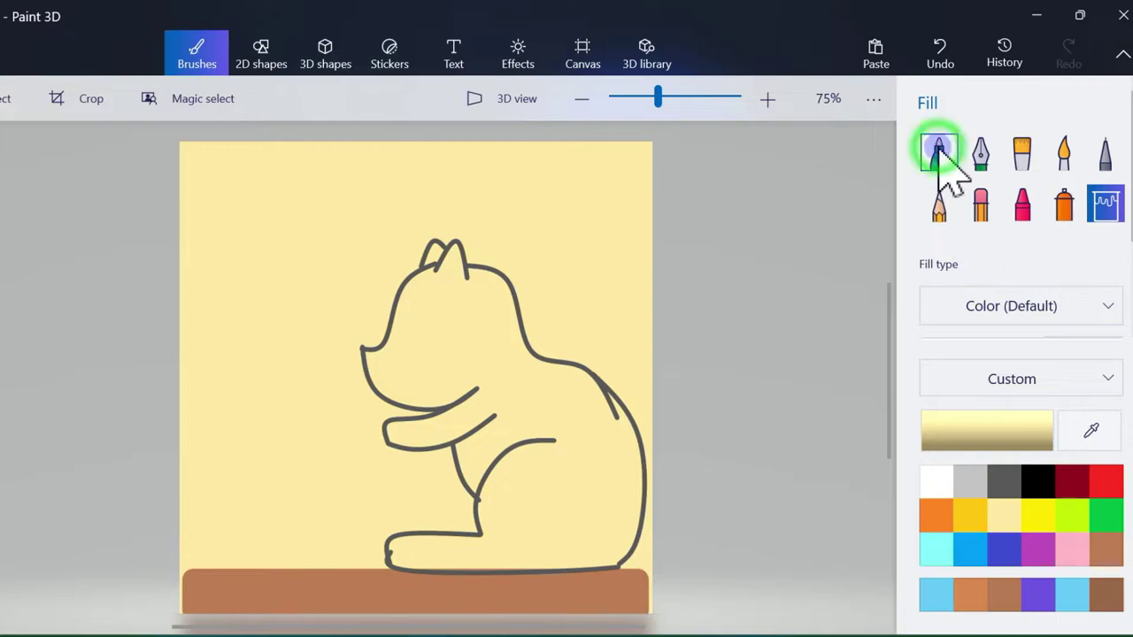
{"action": "left_click", "coordinate": [967, 308]}
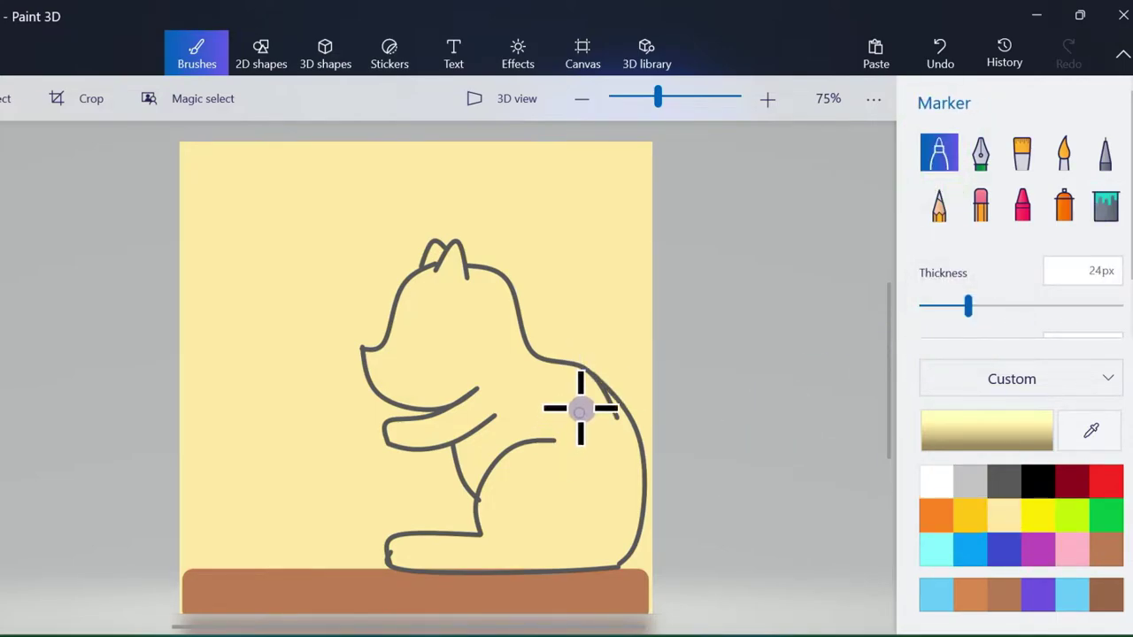
{"action": "left_click_drag", "start_coordinate": [617, 415], "coordinate": [594, 387]}
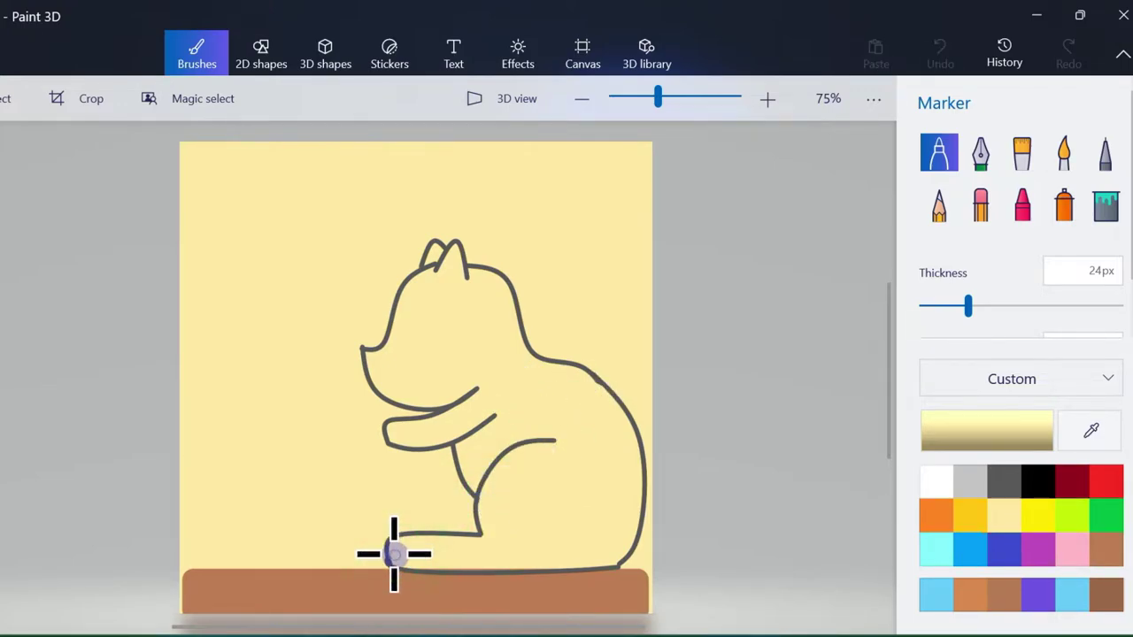
{"action": "left_click_drag", "start_coordinate": [394, 553], "coordinate": [398, 569]}
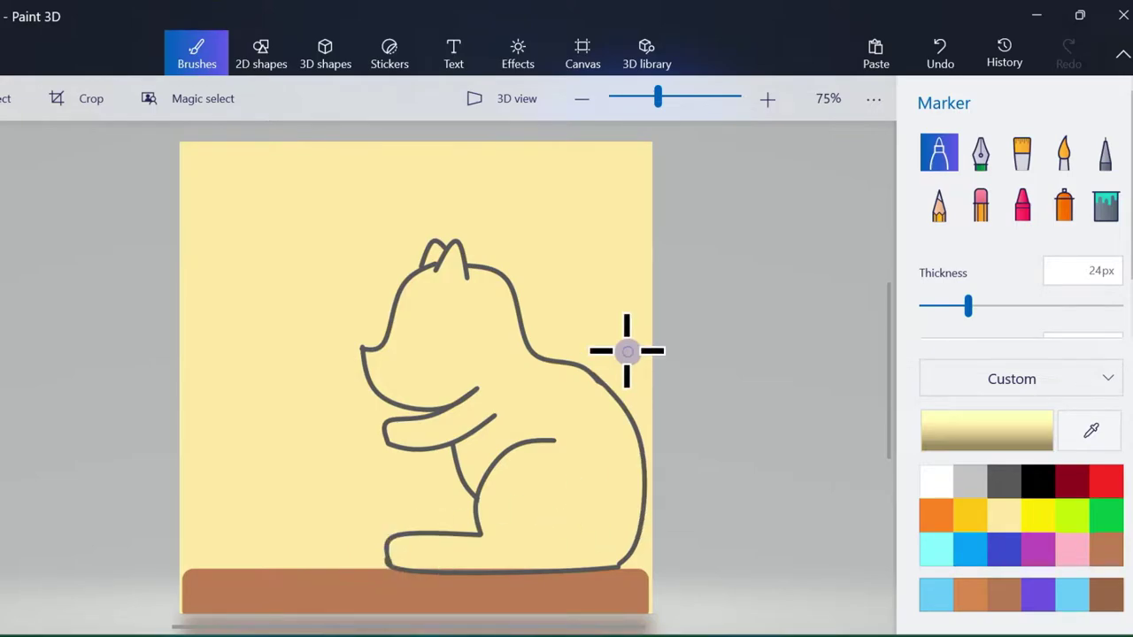
- Draw the tail's upper outline as a 5-point curve rising from the back and arching over to the canvas edge
{"action": "left_click", "coordinate": [268, 58]}
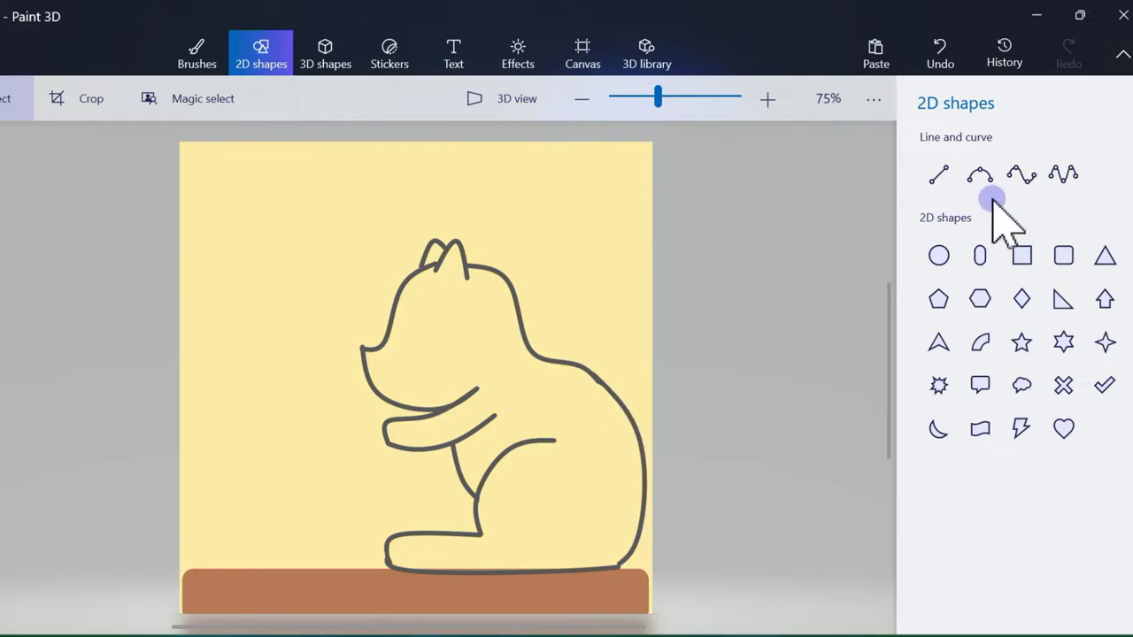
{"action": "left_click", "coordinate": [1062, 177]}
{"action": "mouse_move", "coordinate": [631, 416]}
{"action": "left_mouse_down"}
{"action": "mouse_move", "coordinate": [610, 159]}
{"action": "mouse_move", "coordinate": [651, 202]}
{"action": "left_mouse_up"}
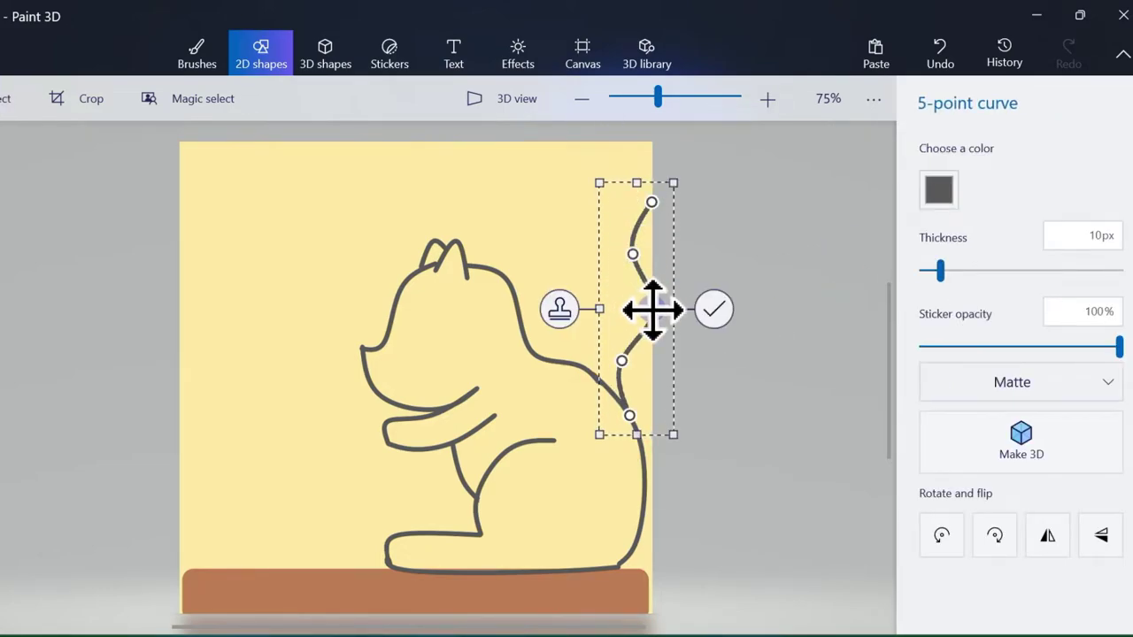
{"action": "left_click_drag", "start_coordinate": [652, 309], "coordinate": [584, 231]}
{"action": "left_click_drag", "start_coordinate": [627, 360], "coordinate": [584, 308]}
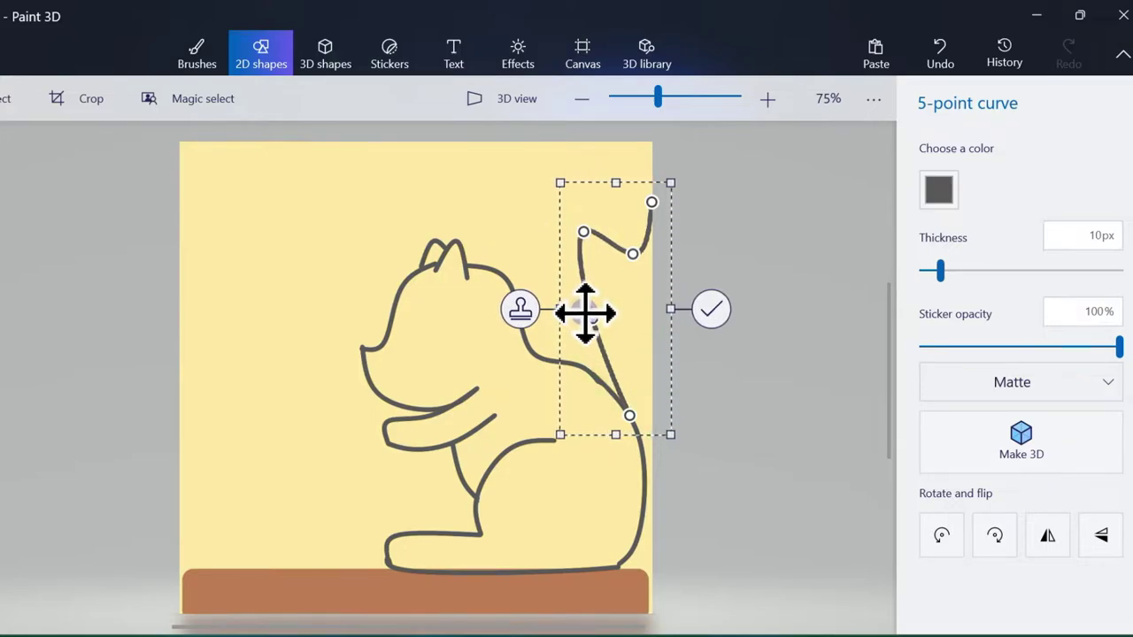
{"action": "left_click_drag", "start_coordinate": [632, 253], "coordinate": [618, 190]}
{"action": "left_click_drag", "start_coordinate": [583, 231], "coordinate": [569, 233]}
{"action": "left_click_drag", "start_coordinate": [592, 314], "coordinate": [575, 319]}
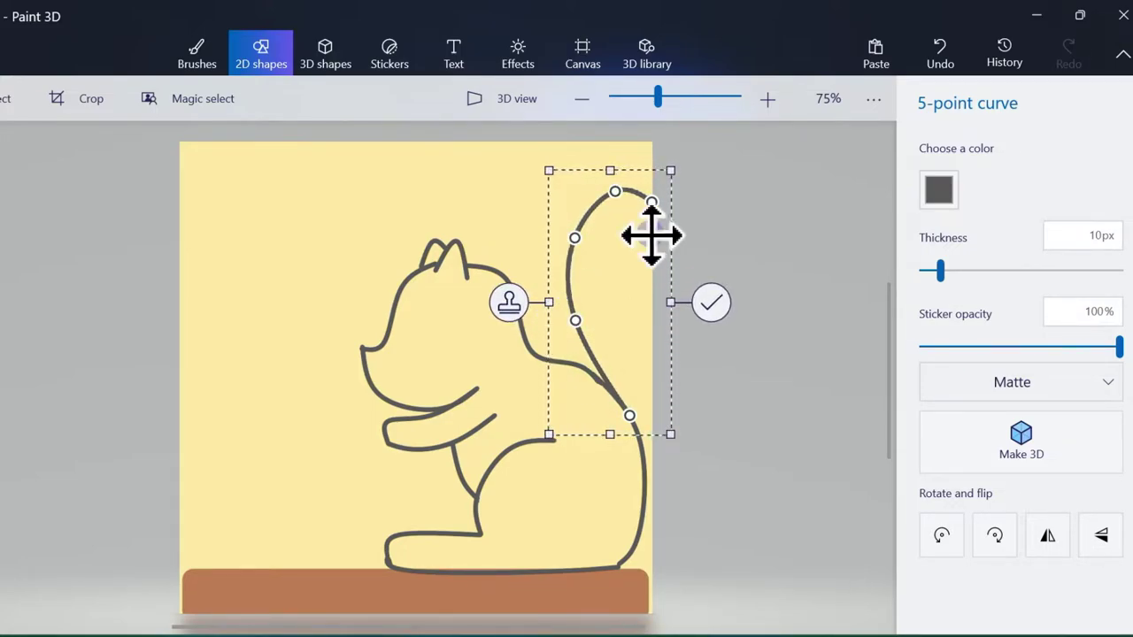
{"action": "mouse_move", "coordinate": [651, 202]}
{"action": "left_mouse_down"}
{"action": "mouse_move", "coordinate": [652, 182]}
{"action": "mouse_move", "coordinate": [658, 192]}
{"action": "left_mouse_up"}
{"action": "left_click", "coordinate": [717, 301]}
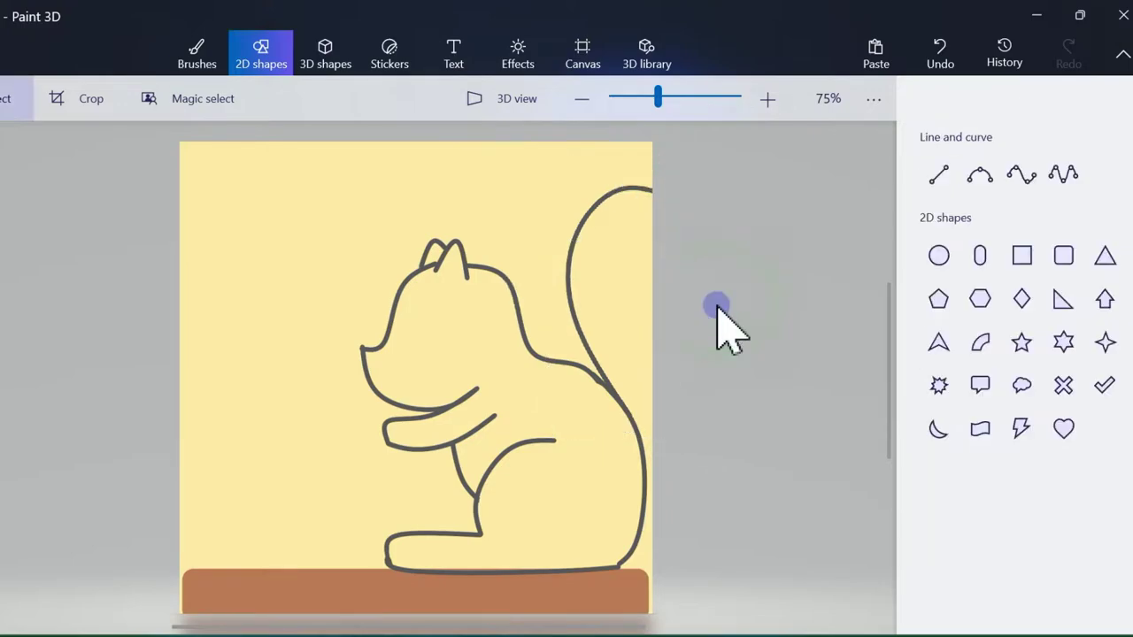
- Draw the tail's lower edge with a short 3-point curve from the rump's base to the canvas edge
{"action": "left_click", "coordinate": [980, 177]}
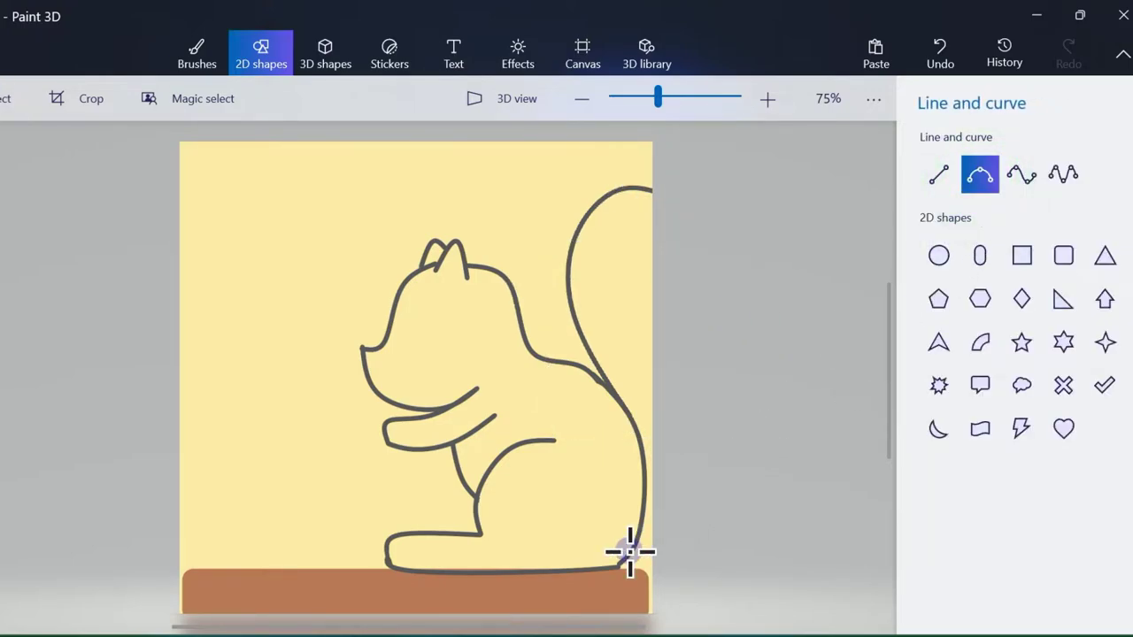
{"action": "left_click_drag", "start_coordinate": [619, 567], "coordinate": [677, 524]}
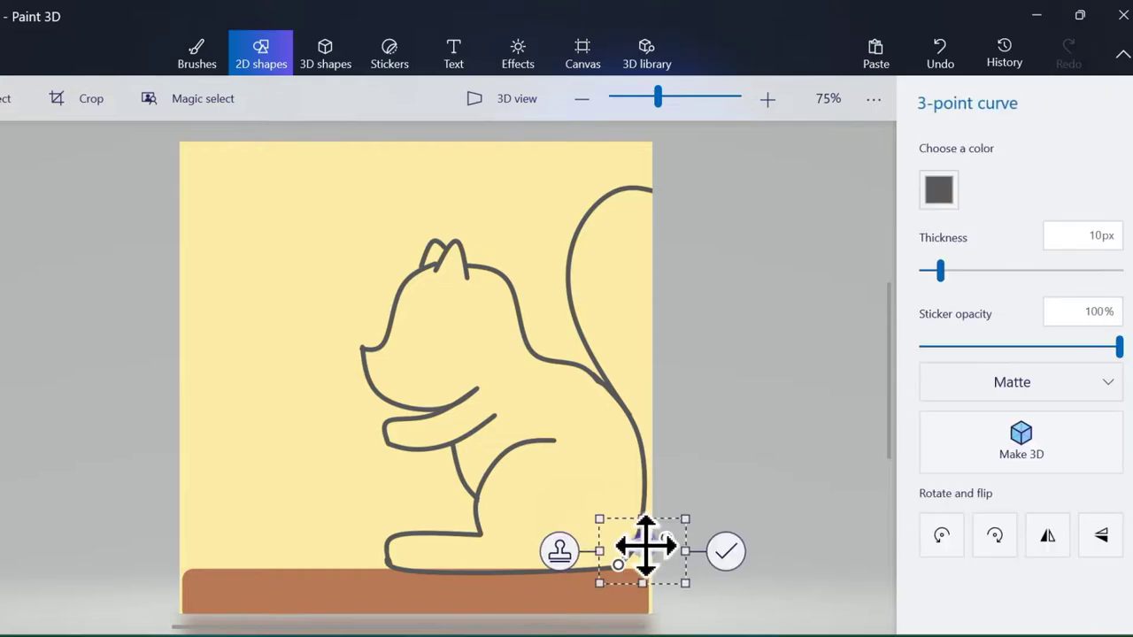
{"action": "left_click", "coordinate": [754, 511]}
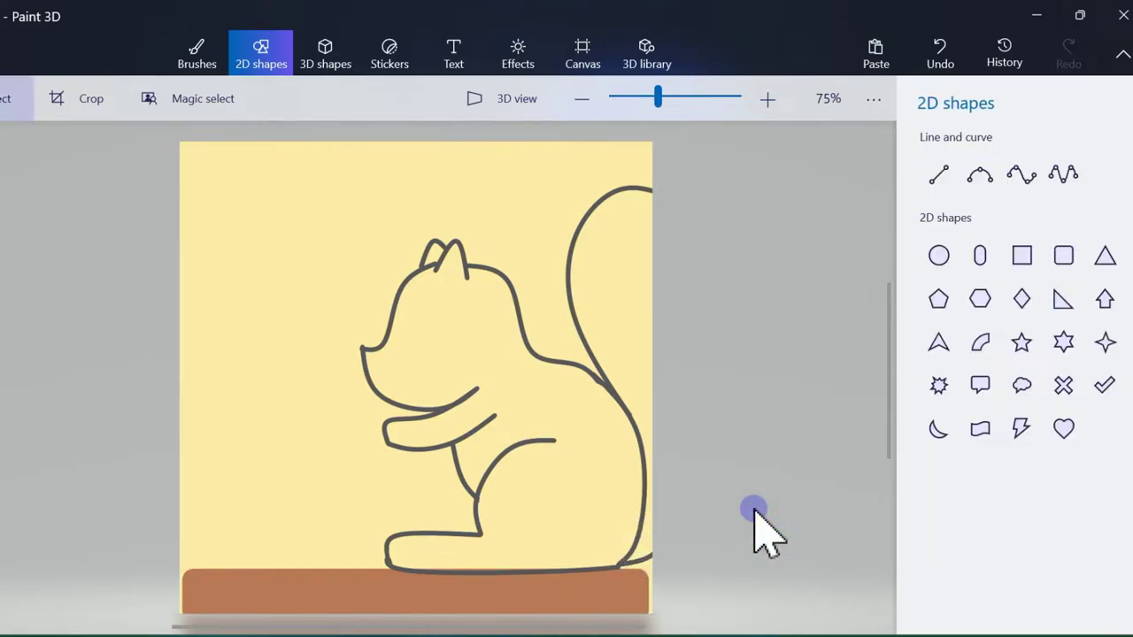
- Close off the belly patch with a short gold 3-point curve between the arm's underside and the thigh
{"action": "left_click", "coordinate": [979, 174]}
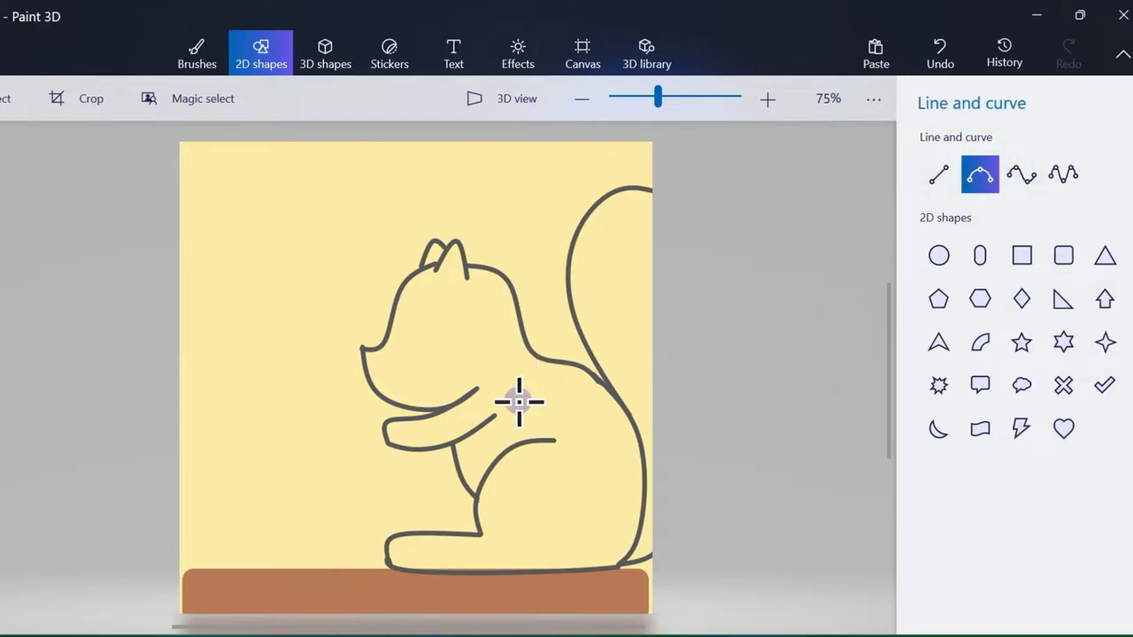
{"action": "left_click", "coordinate": [493, 461]}
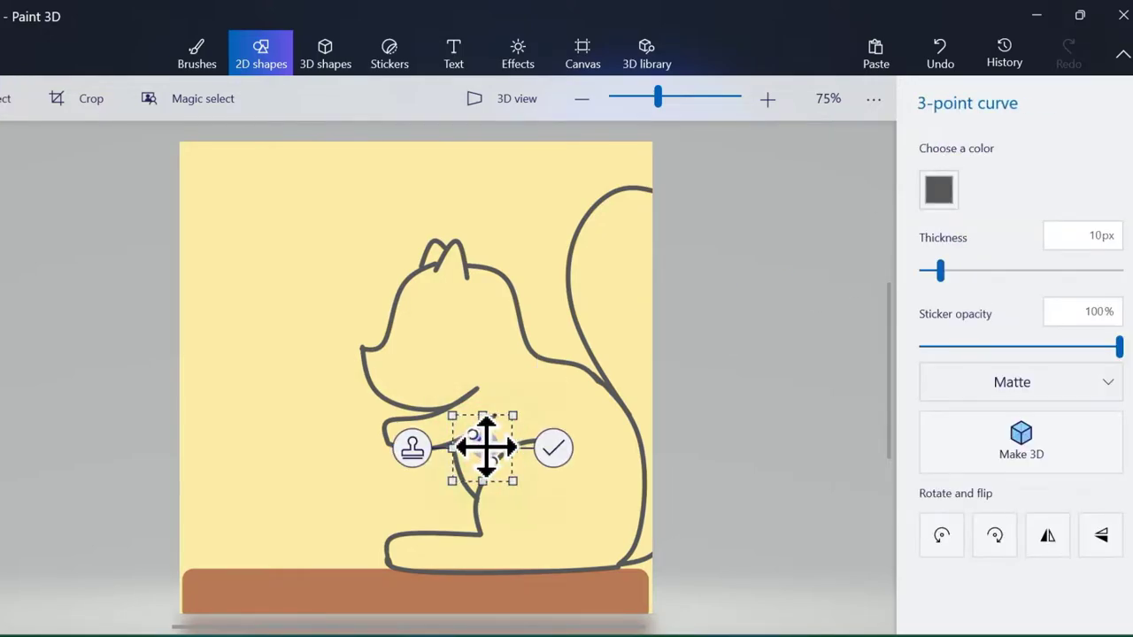
{"action": "left_click", "coordinate": [938, 191]}
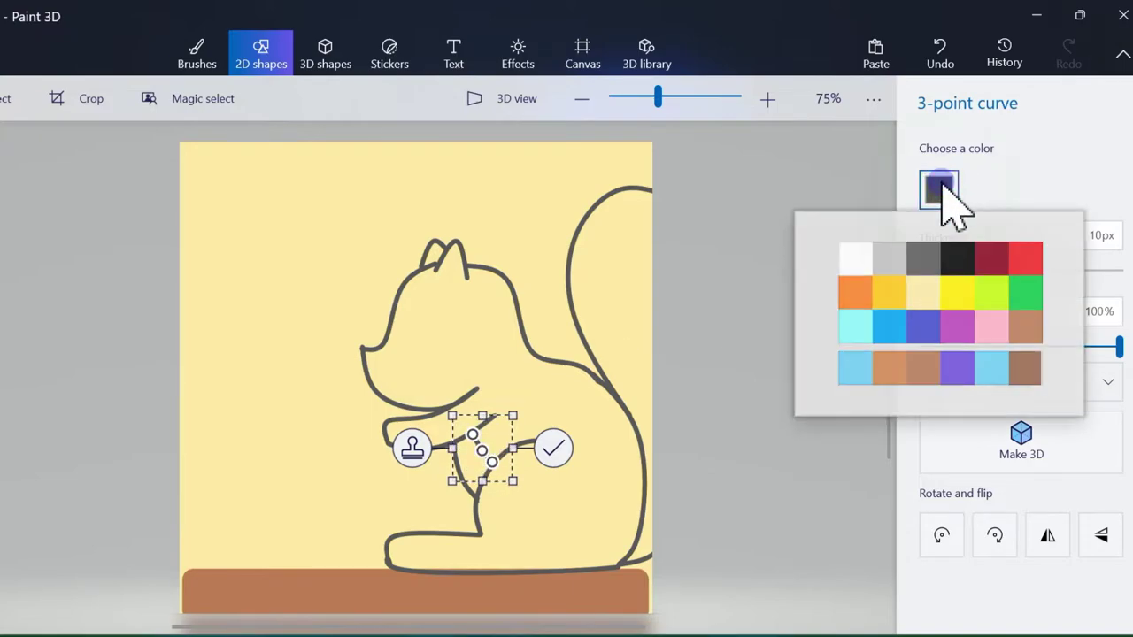
{"action": "left_click", "coordinate": [890, 296]}
{"action": "left_click", "coordinate": [553, 449]}
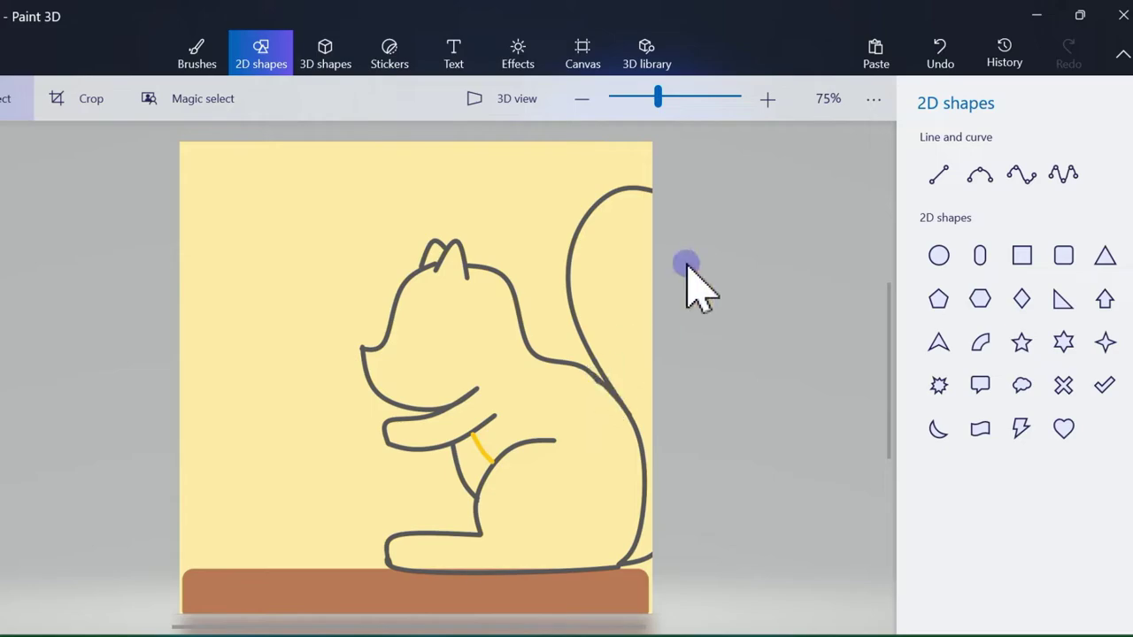
- Fill the squirrel's body and tail with orange
{"action": "left_click", "coordinate": [211, 55]}
{"action": "left_click", "coordinate": [936, 515]}
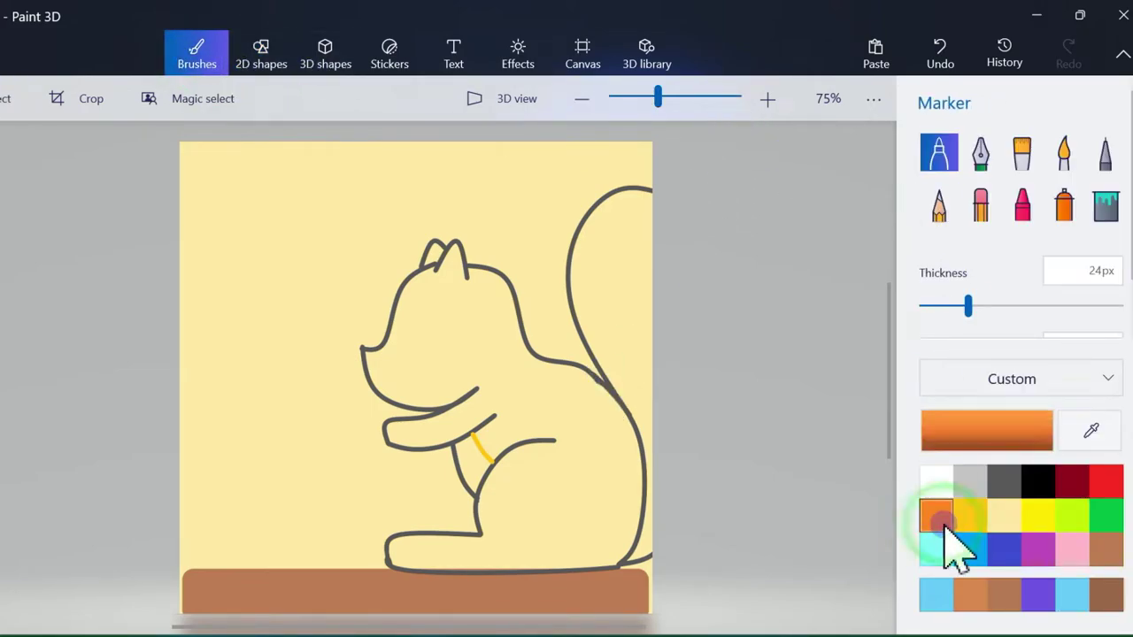
{"action": "left_click", "coordinate": [1107, 211]}
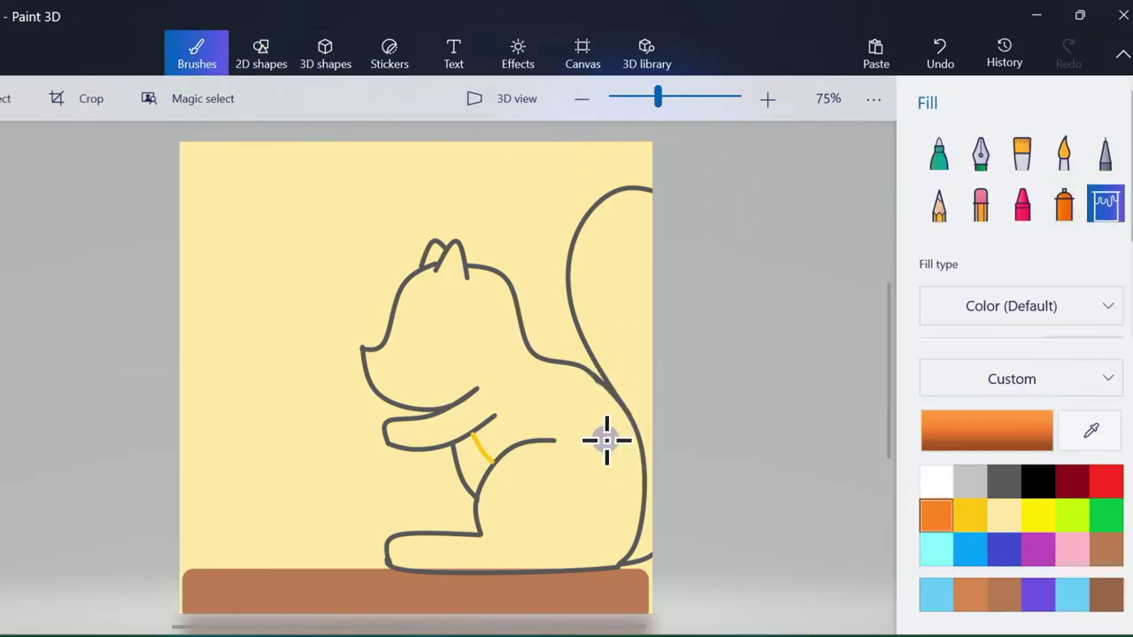
{"action": "left_click", "coordinate": [602, 440]}
{"action": "left_click", "coordinate": [637, 338]}
- Fill the belly patch with gold and the rear ear with orange
{"action": "left_click", "coordinate": [970, 515]}
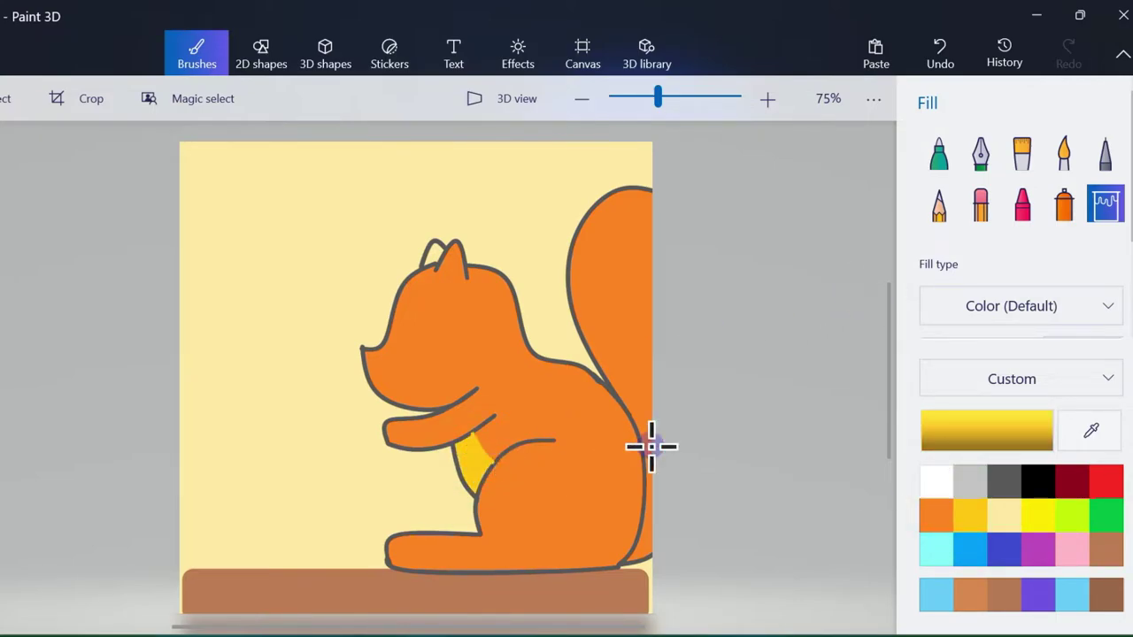
{"action": "left_click", "coordinate": [938, 515]}
{"action": "left_click", "coordinate": [439, 255]}
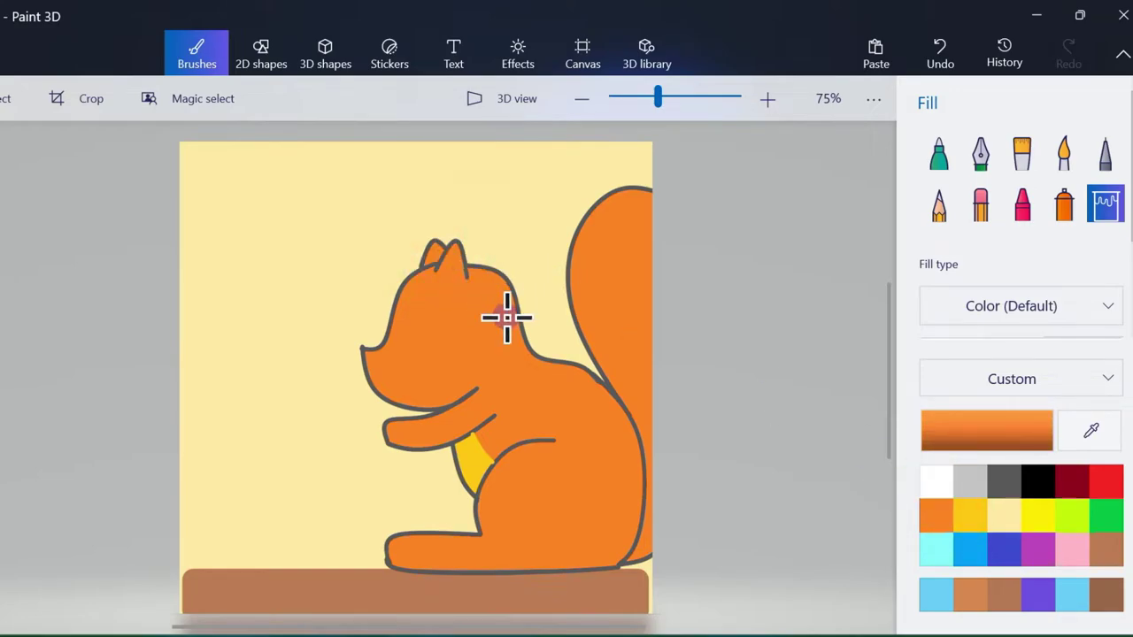
- Outline a small gold patch inside the front ear with two 3-point curves and fill it with gold
{"action": "left_click", "coordinate": [261, 53]}
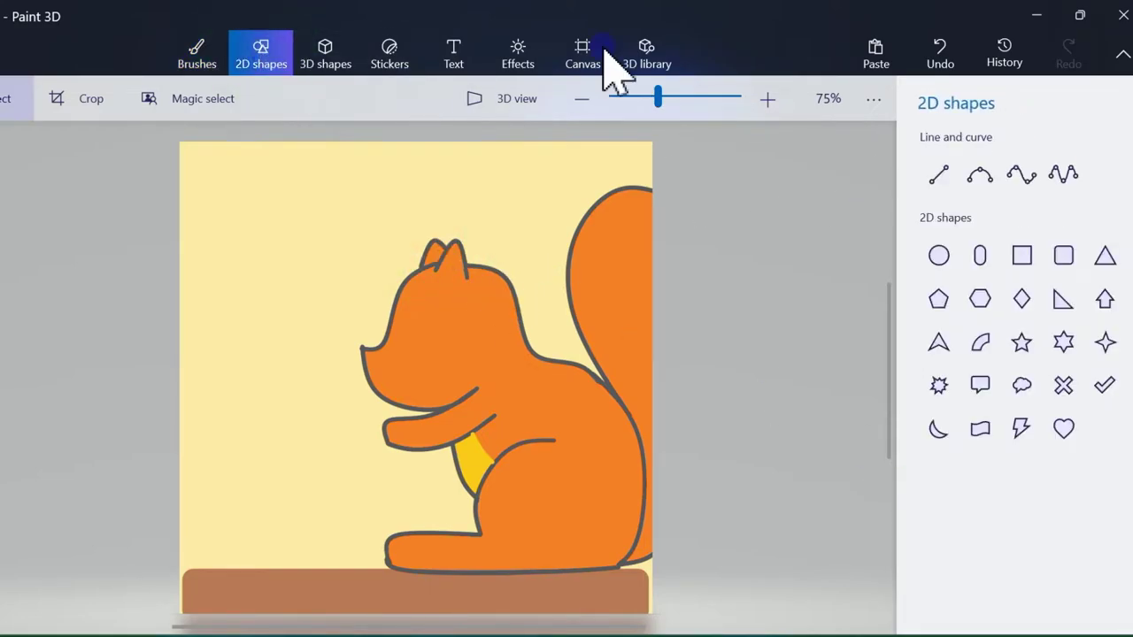
{"action": "left_click", "coordinate": [979, 175]}
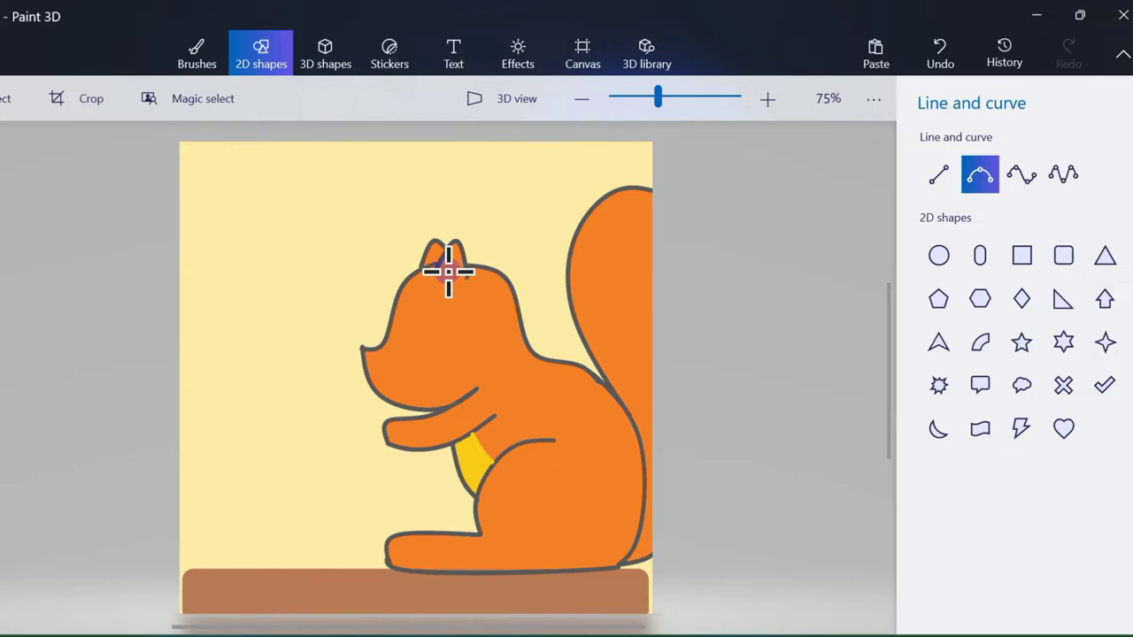
{"action": "left_click_drag", "start_coordinate": [458, 276], "coordinate": [450, 271]}
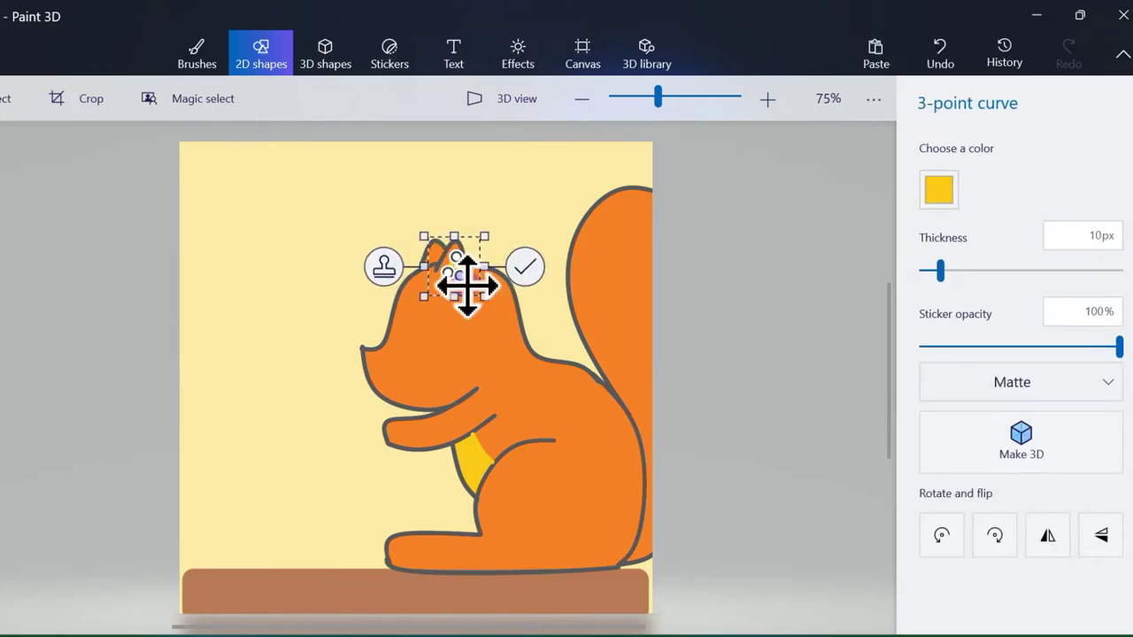
{"action": "left_click", "coordinate": [523, 266]}
{"action": "left_click", "coordinate": [979, 176]}
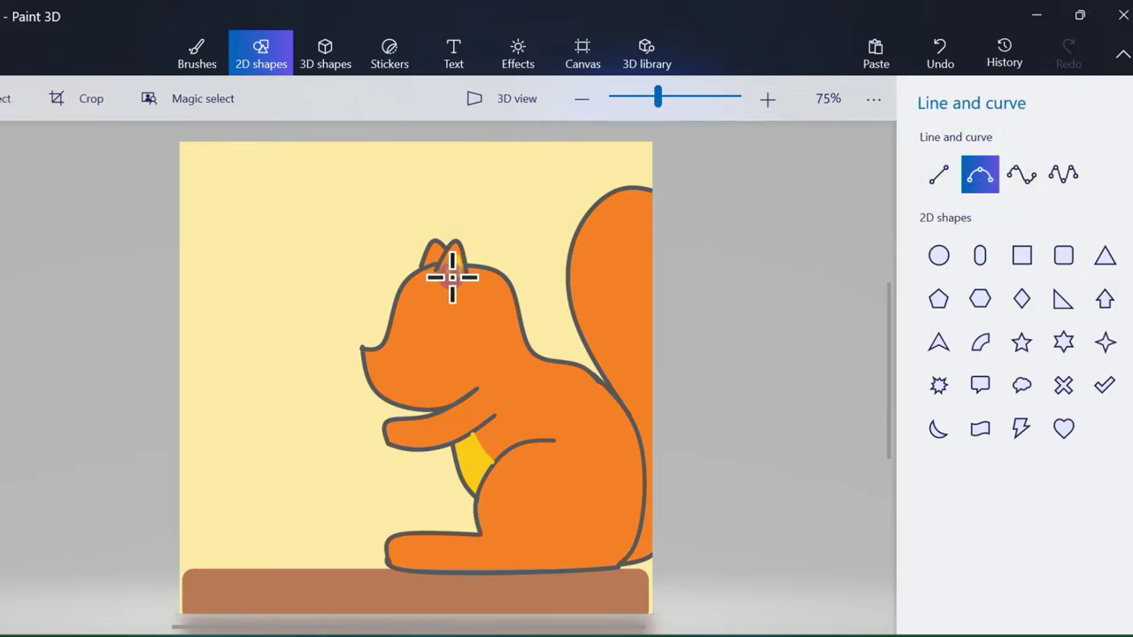
{"action": "left_click_drag", "start_coordinate": [461, 277], "coordinate": [452, 277]}
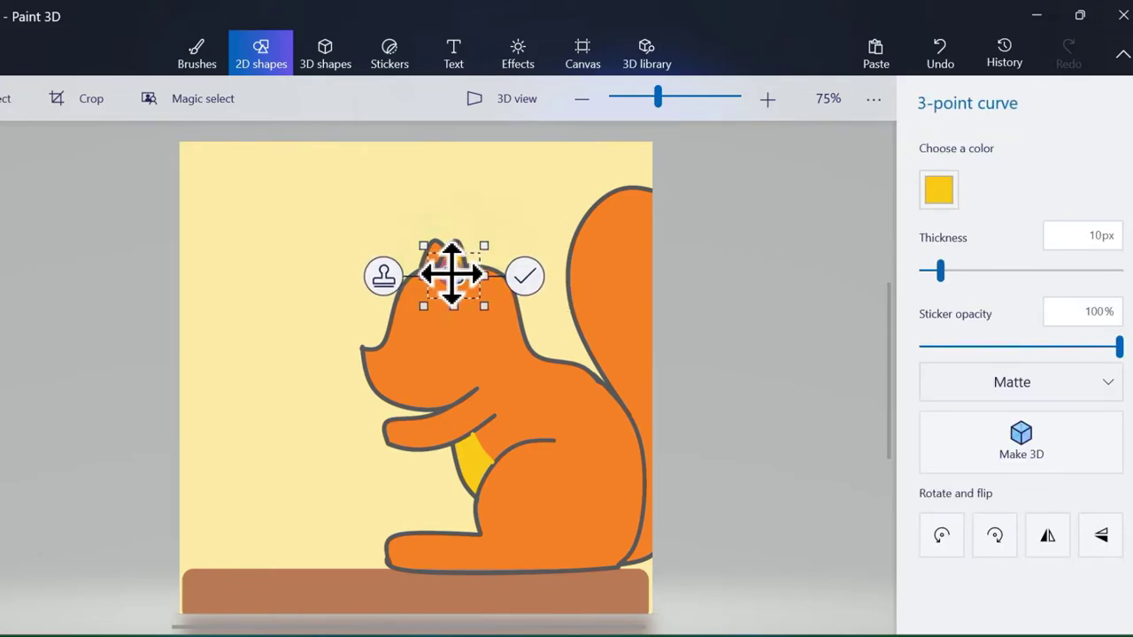
{"action": "left_click", "coordinate": [524, 278]}
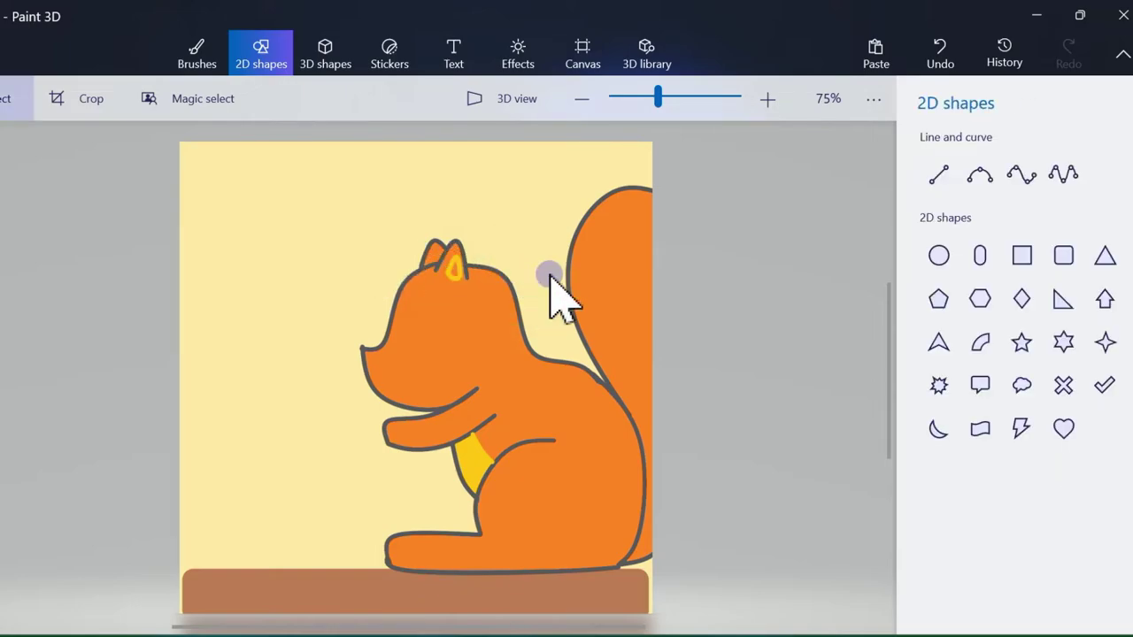
{"action": "left_click", "coordinate": [197, 61]}
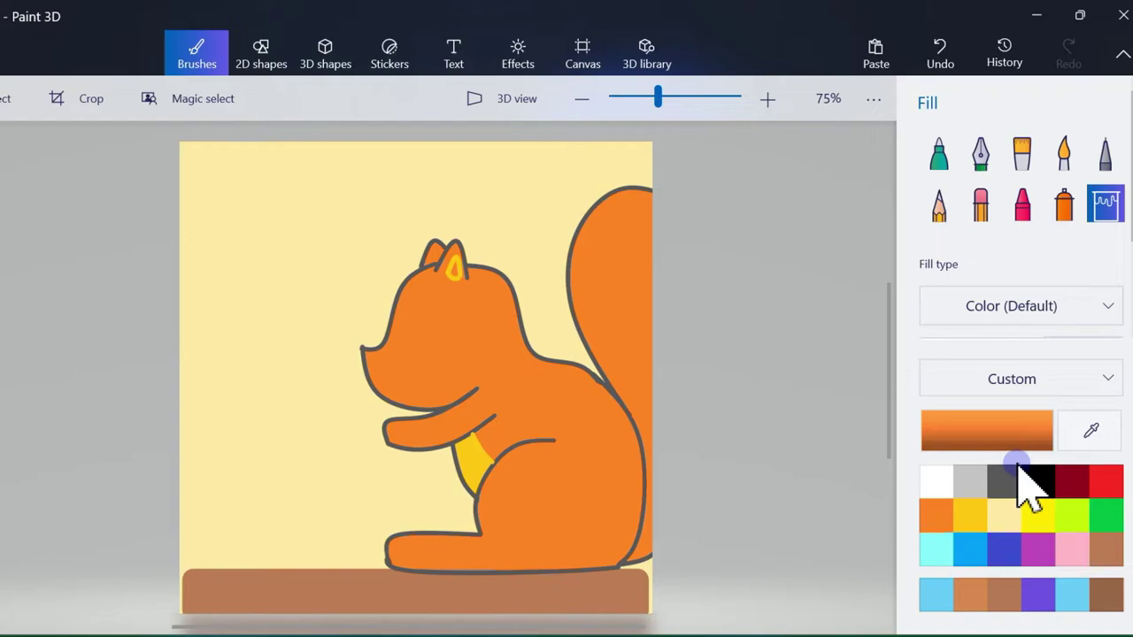
{"action": "left_click", "coordinate": [974, 516]}
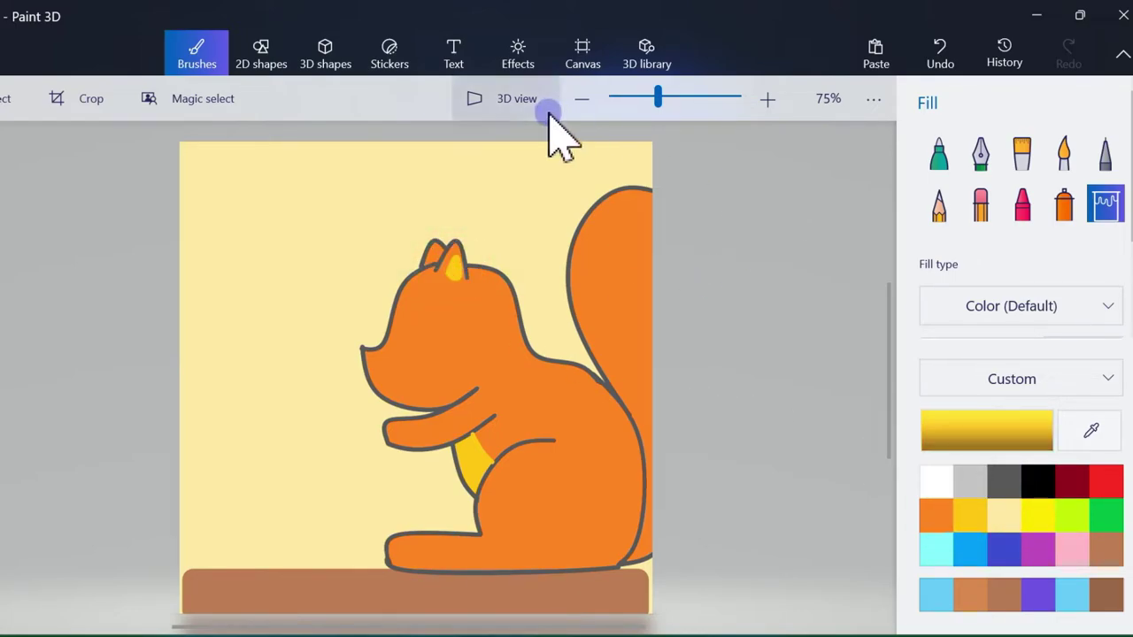
- Draw the squirrel's closed eye as a small arched 3-point curve in dark grey, 10 px thick
{"action": "left_click", "coordinate": [262, 52]}
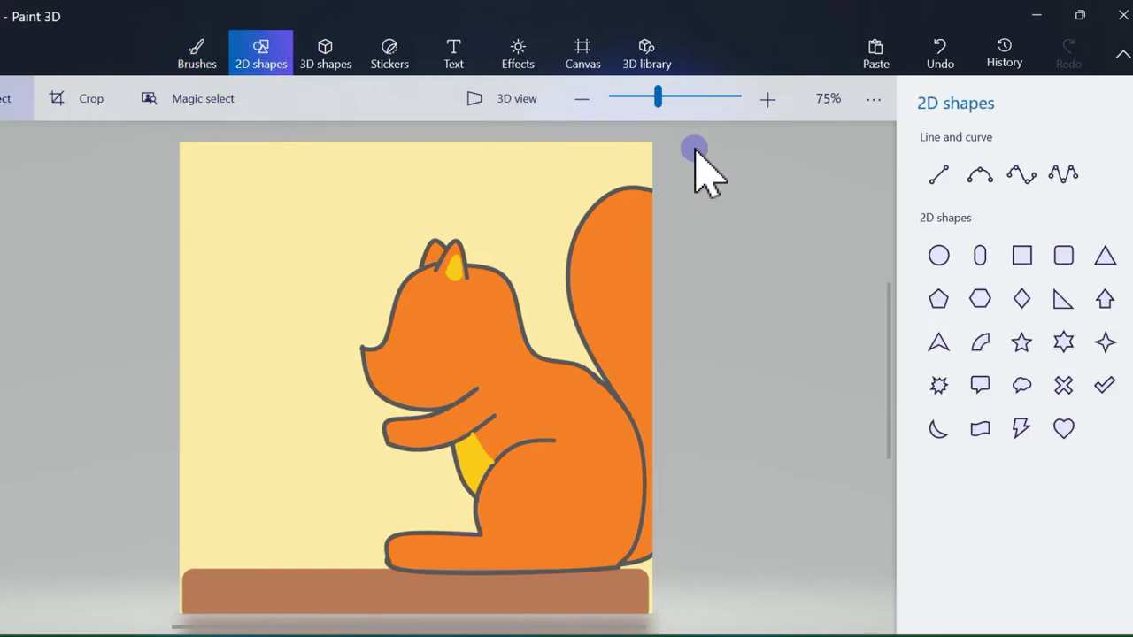
{"action": "left_click", "coordinate": [979, 174]}
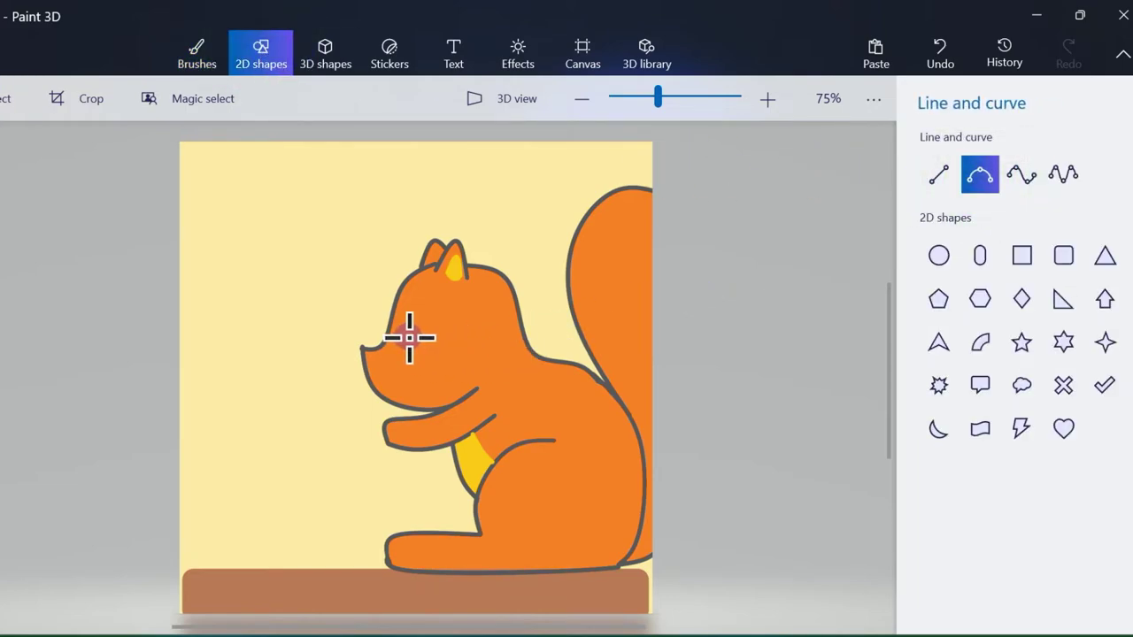
{"action": "left_click_drag", "start_coordinate": [441, 314], "coordinate": [440, 323]}
{"action": "left_click", "coordinate": [938, 189]}
{"action": "left_click", "coordinate": [926, 253]}
{"action": "left_click", "coordinate": [501, 330]}
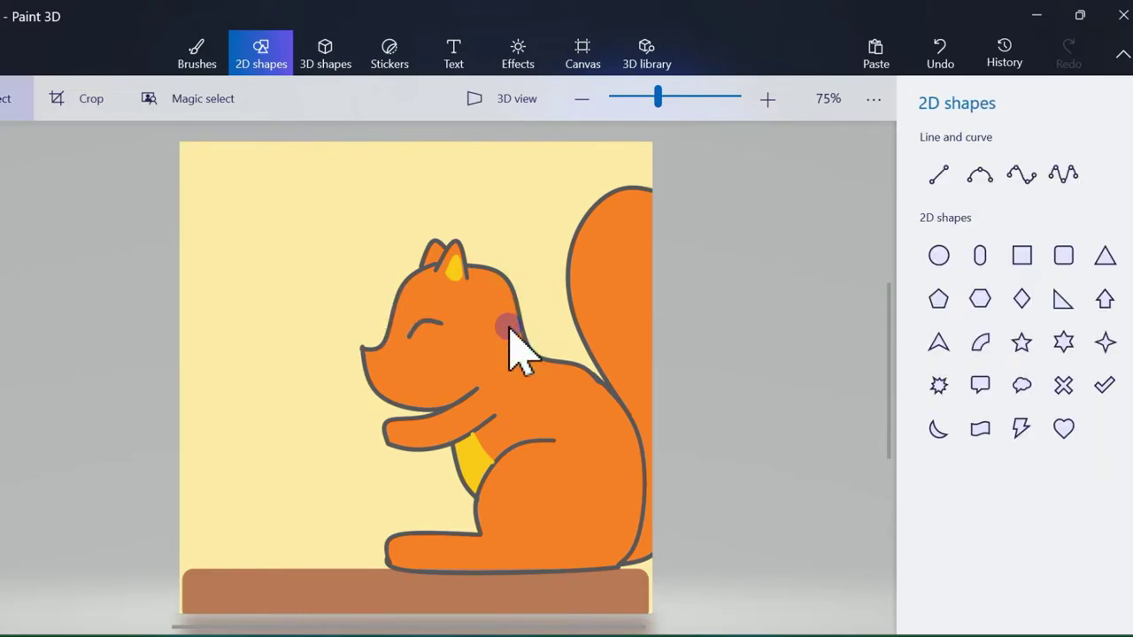
- Draw a cheek circle with pink fill and pink outline, placed just behind and below the closed eye
{"action": "left_click", "coordinate": [938, 255]}
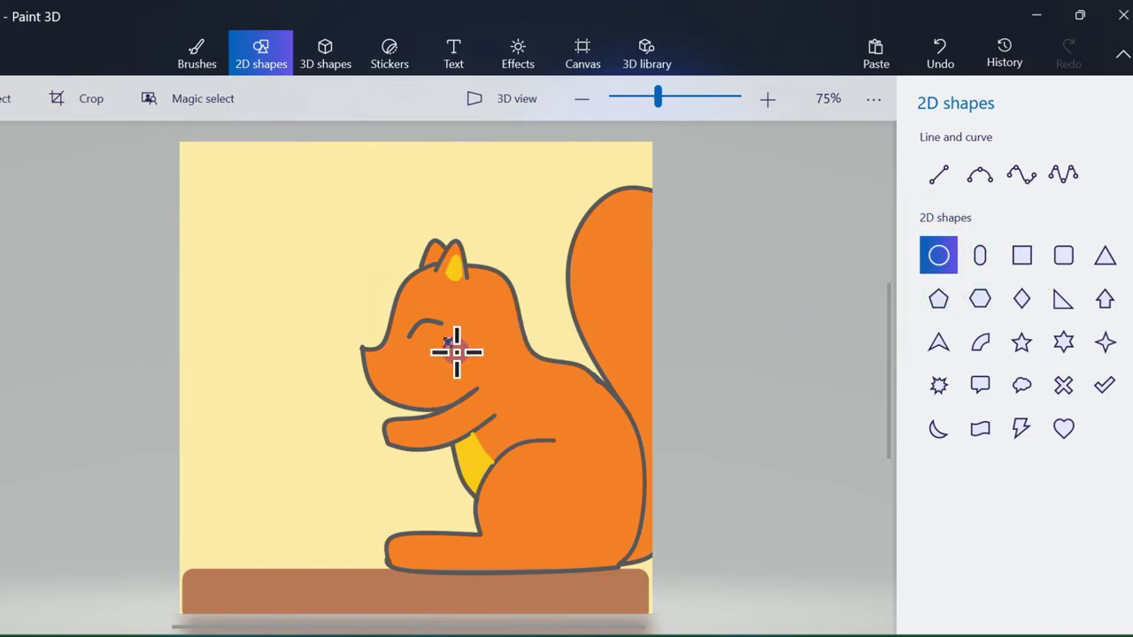
{"action": "left_click_drag", "start_coordinate": [479, 371], "coordinate": [480, 370]}
{"action": "left_click", "coordinate": [938, 278]}
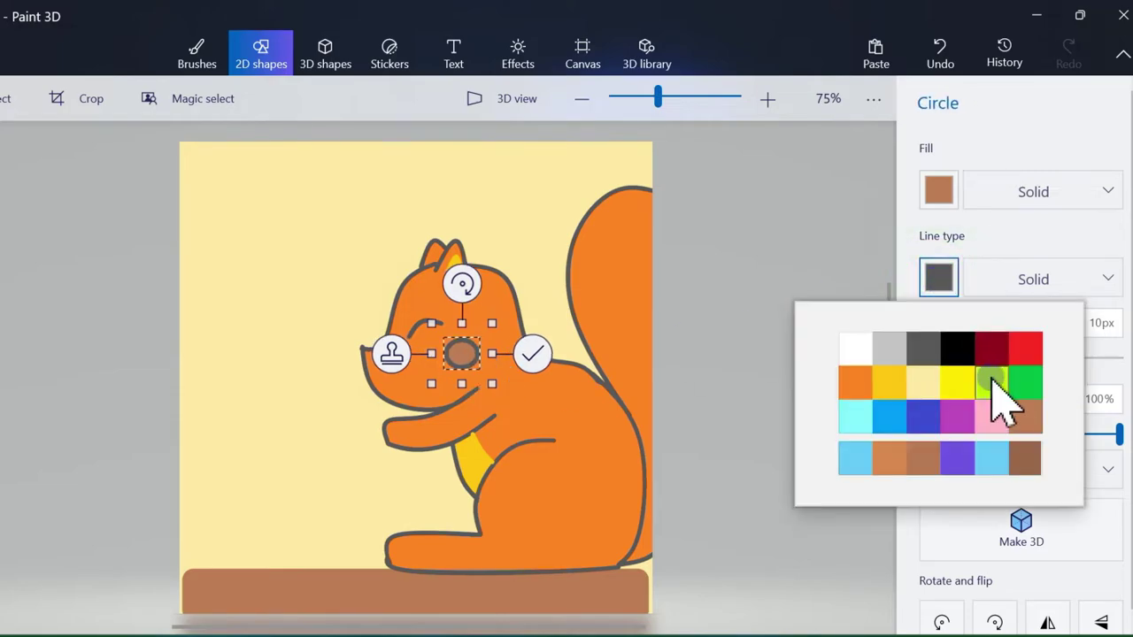
{"action": "left_click", "coordinate": [991, 375]}
{"action": "left_click", "coordinate": [938, 189]}
{"action": "left_click", "coordinate": [993, 331]}
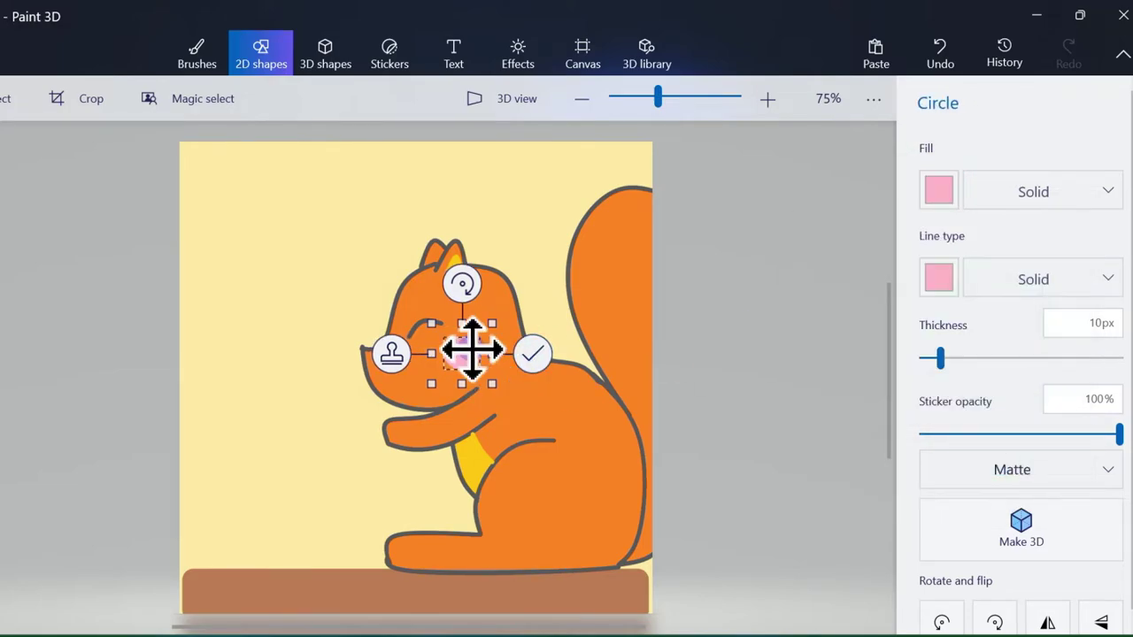
{"action": "left_click_drag", "start_coordinate": [461, 346], "coordinate": [451, 342]}
{"action": "left_click", "coordinate": [531, 347]}
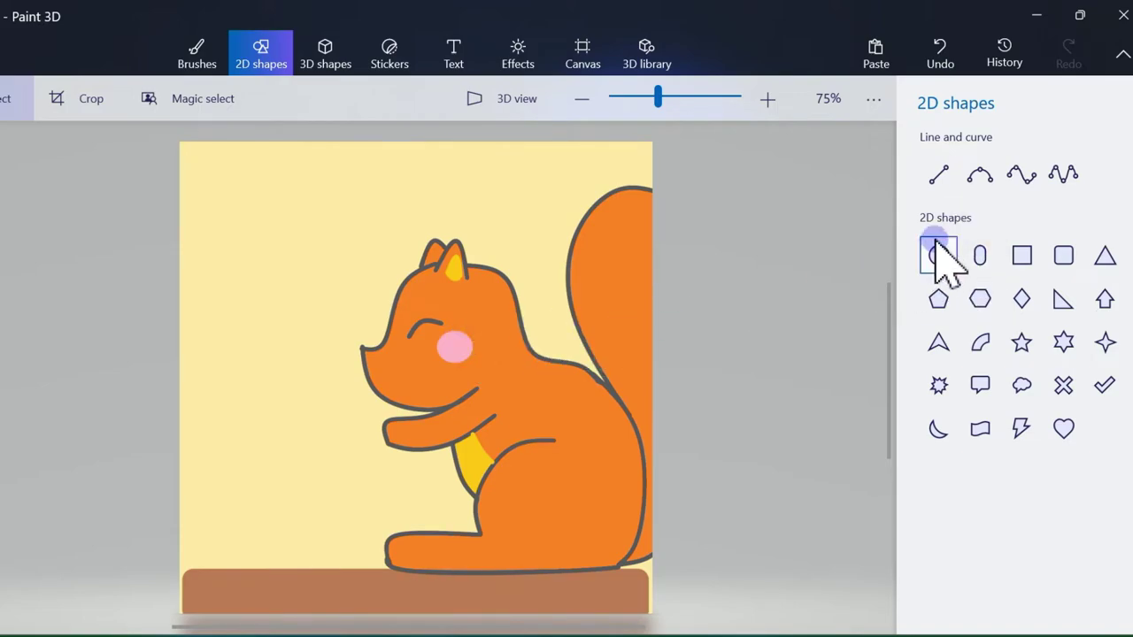
- Close off the nose tip with a dark grey 3-point curve and fill it with dark grey
{"action": "left_click", "coordinate": [979, 174]}
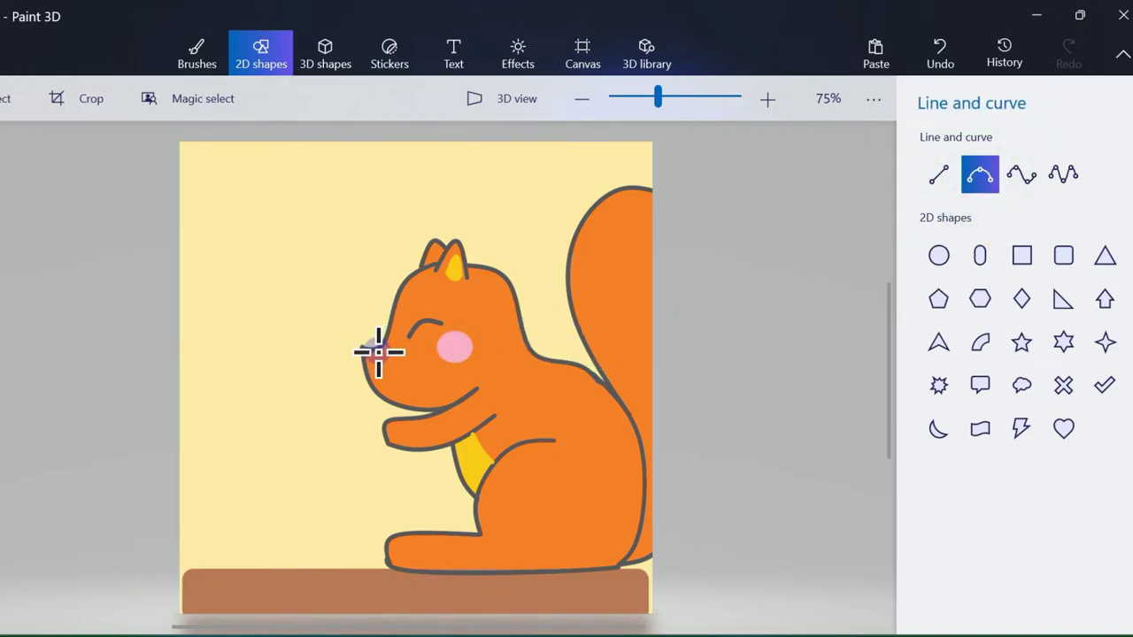
{"action": "left_click_drag", "start_coordinate": [370, 366], "coordinate": [398, 359]}
{"action": "left_click", "coordinate": [937, 189]}
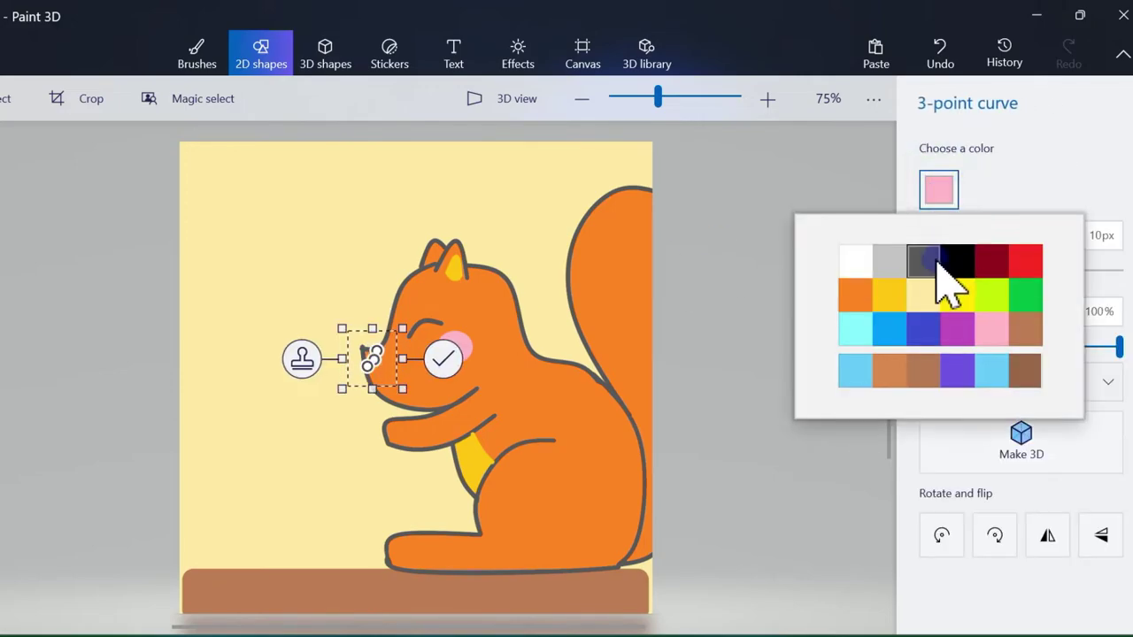
{"action": "left_click", "coordinate": [958, 259]}
{"action": "left_click", "coordinate": [443, 359]}
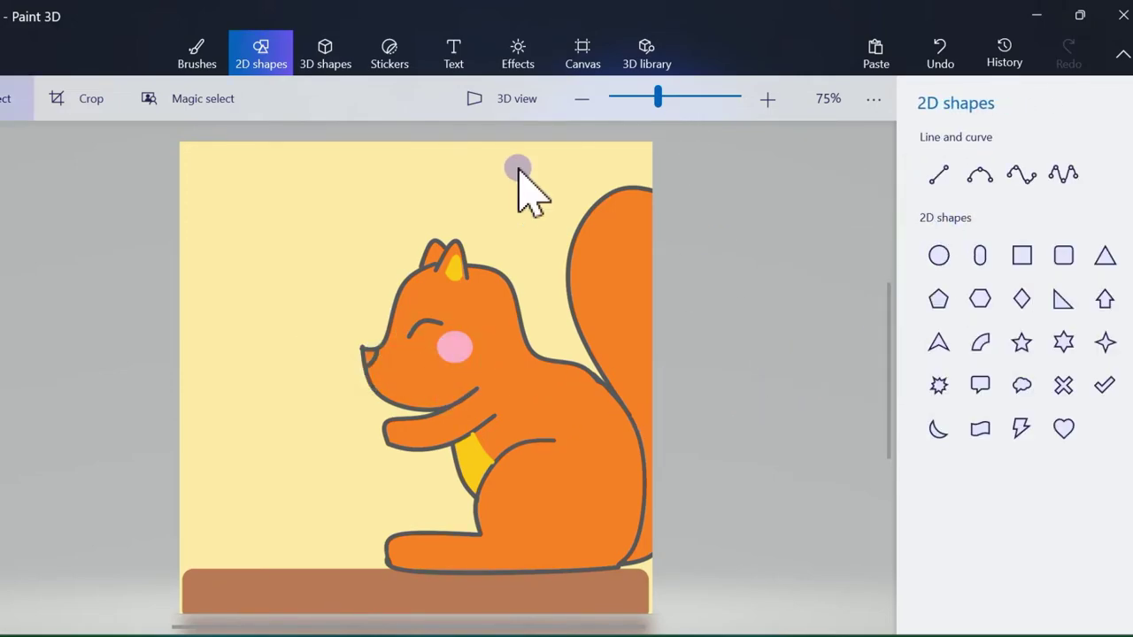
{"action": "left_click", "coordinate": [188, 58]}
{"action": "left_click", "coordinate": [1003, 483]}
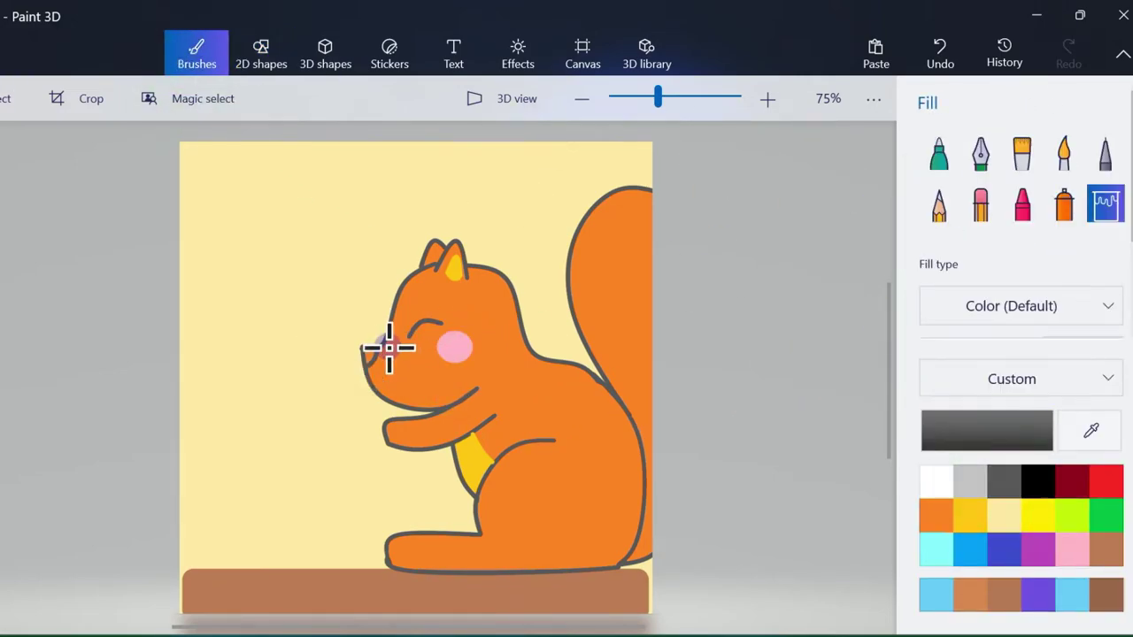
{"action": "left_click", "coordinate": [370, 356]}
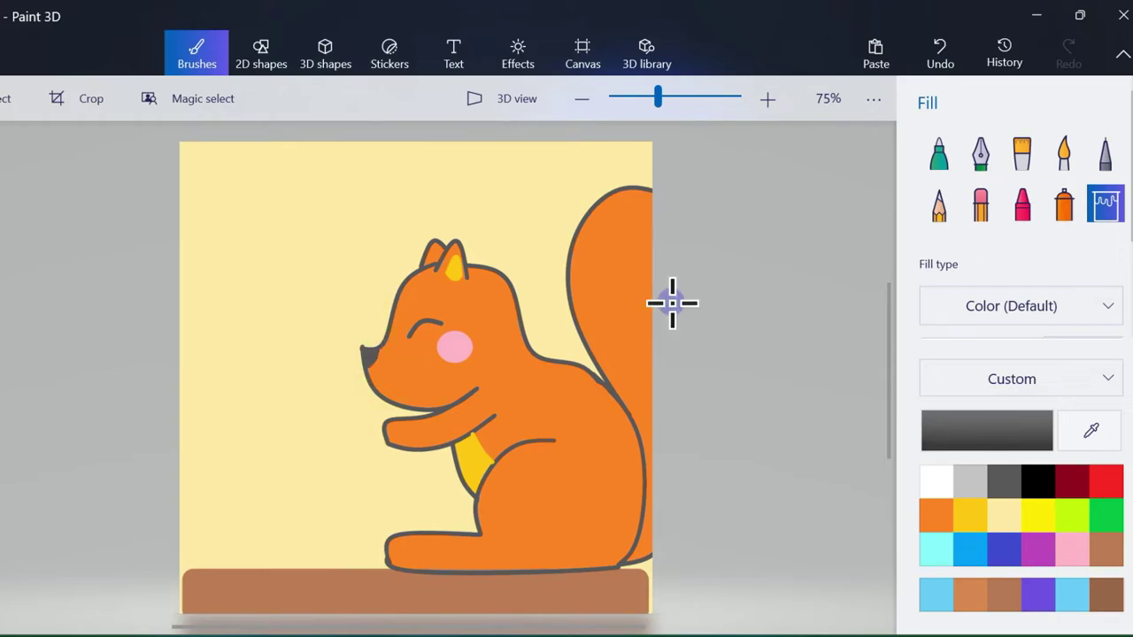
{"action": "left_click", "coordinate": [261, 55]}
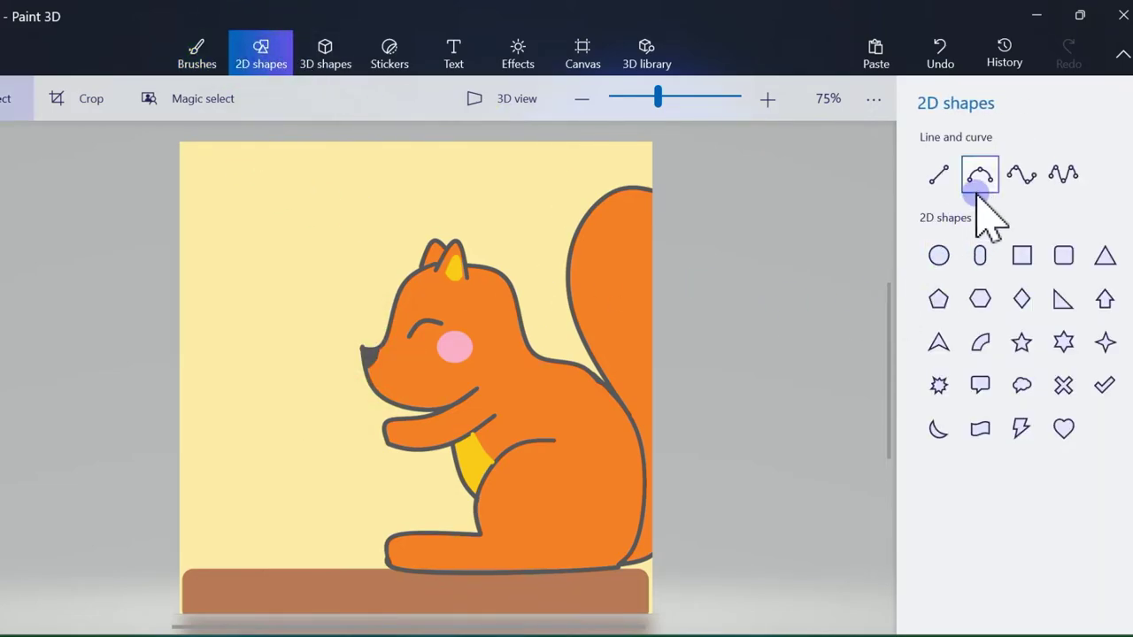
{"action": "left_click", "coordinate": [1021, 177]}
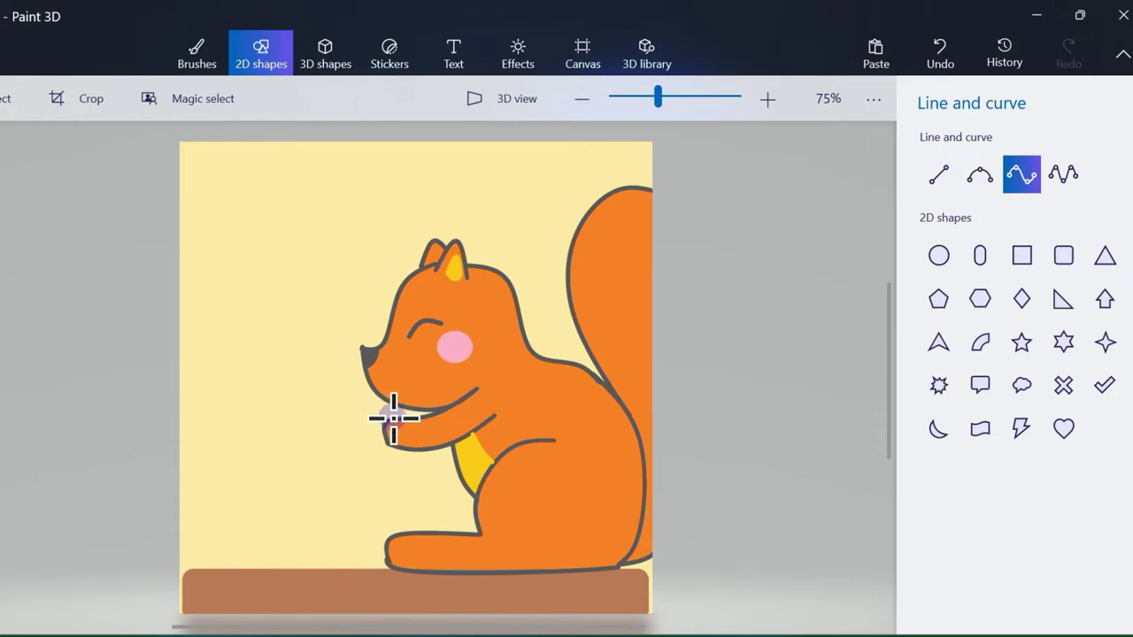
{"action": "left_click_drag", "start_coordinate": [351, 440], "coordinate": [351, 440]}
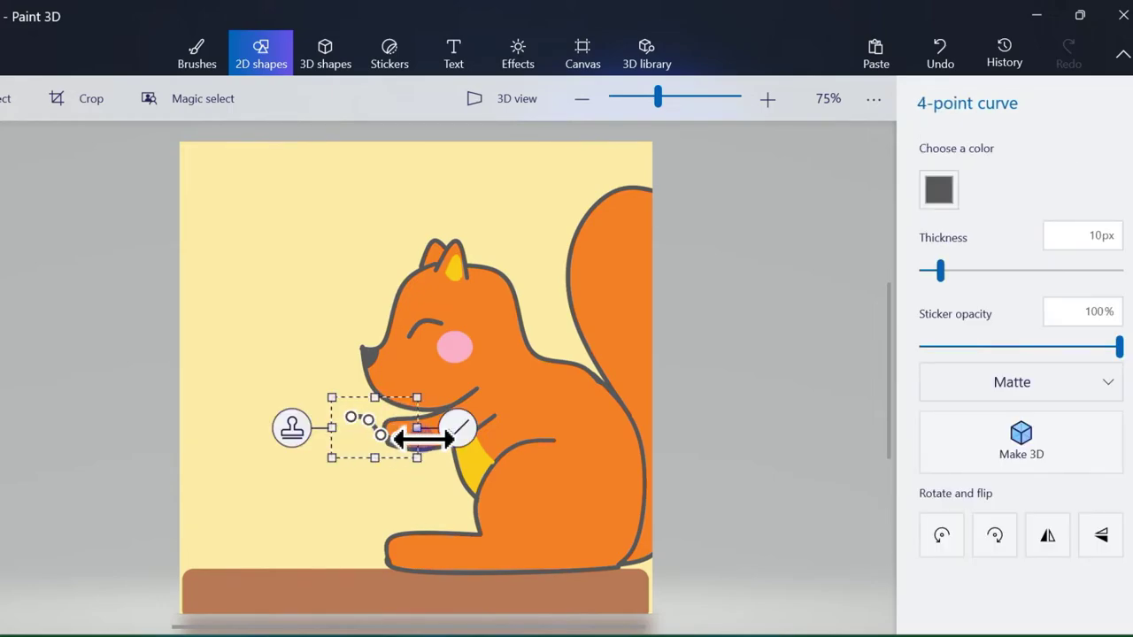
{"action": "left_click", "coordinate": [522, 360]}
{"action": "left_click", "coordinate": [933, 73]}
- Draw the acorn's upper edge as a dark grey 4-point curve from a point in front of the paw to the paw's top
{"action": "left_click", "coordinate": [1020, 177]}
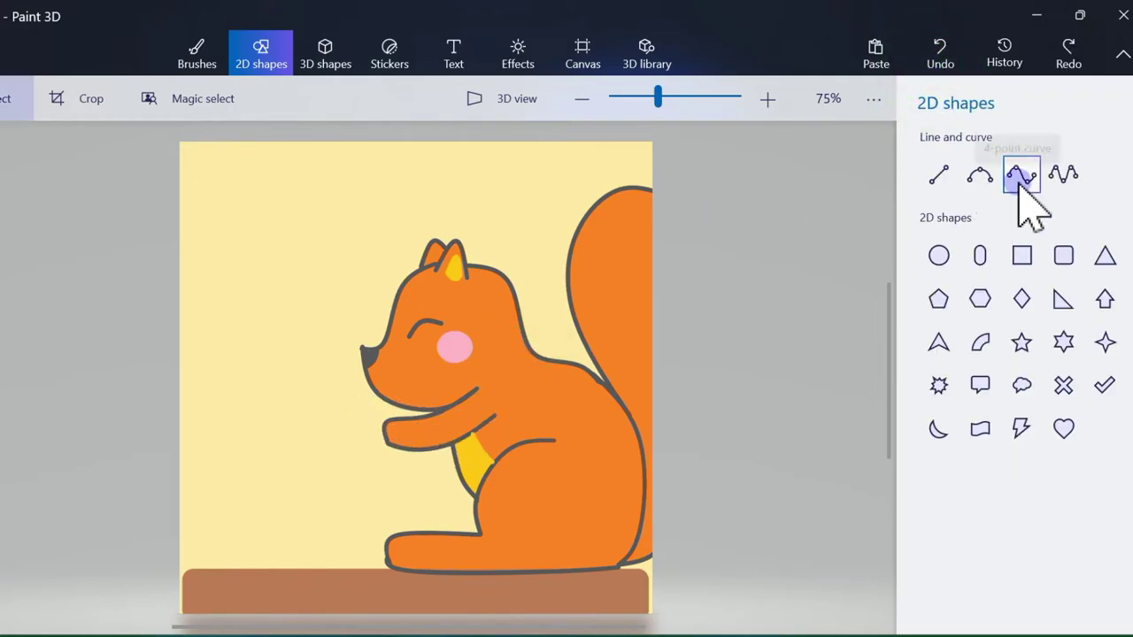
{"action": "left_click", "coordinate": [979, 164]}
{"action": "left_click", "coordinate": [1021, 174]}
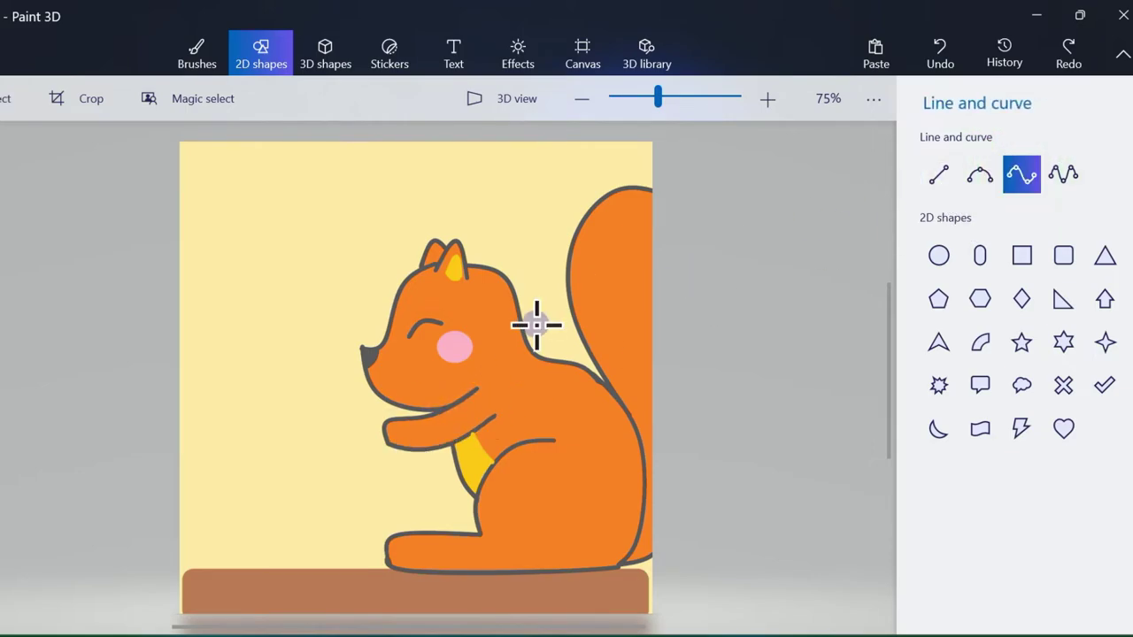
{"action": "left_click_drag", "start_coordinate": [350, 439], "coordinate": [379, 430]}
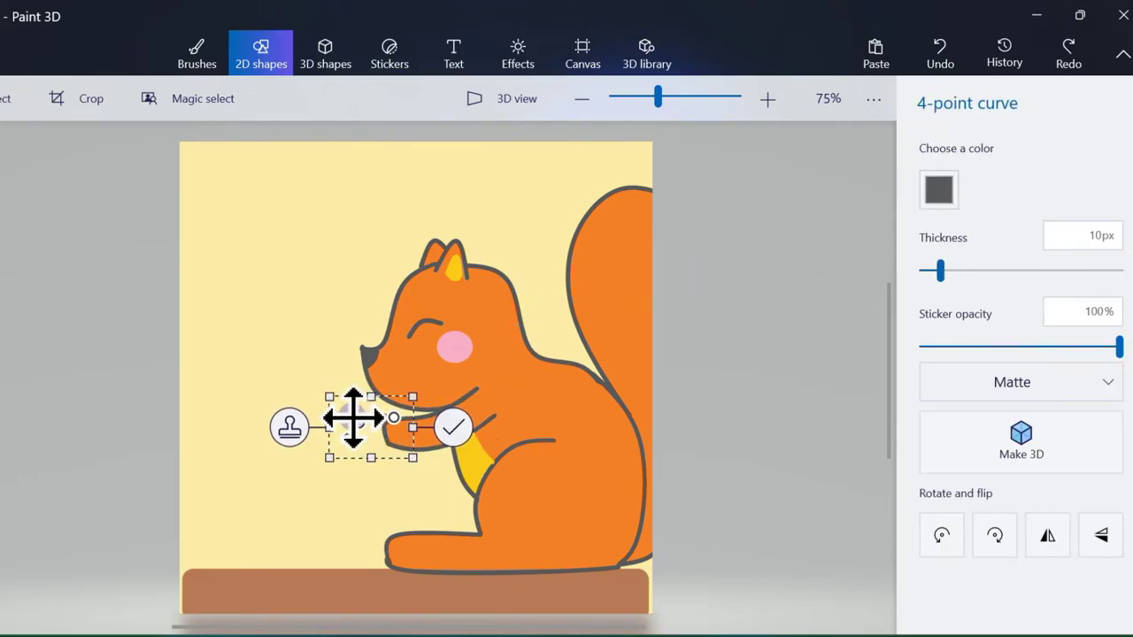
{"action": "left_click", "coordinate": [453, 428]}
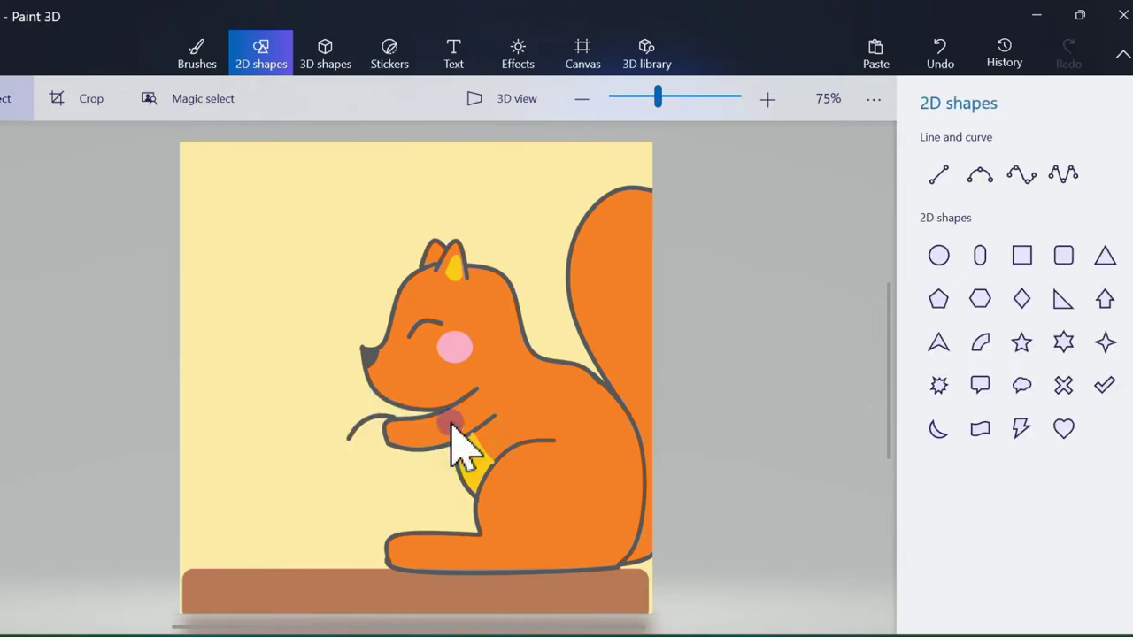
- Draw the acorn's lower edge and its end up to the paw's underside with two dark grey 3-point curves
{"action": "left_click", "coordinate": [979, 174]}
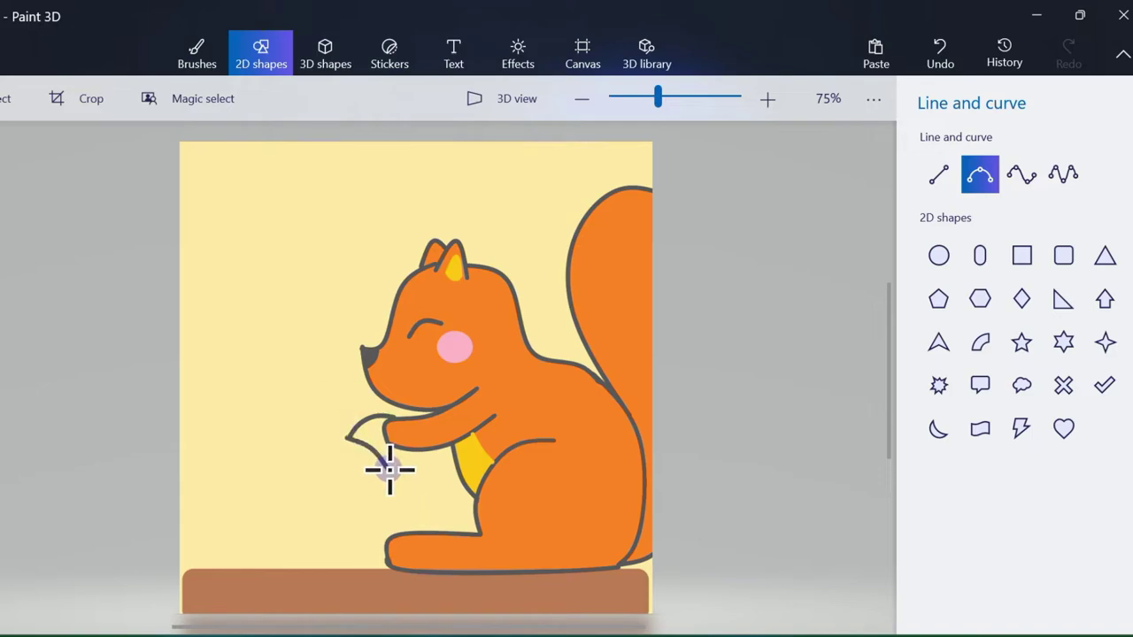
{"action": "left_click_drag", "start_coordinate": [390, 470], "coordinate": [369, 461]}
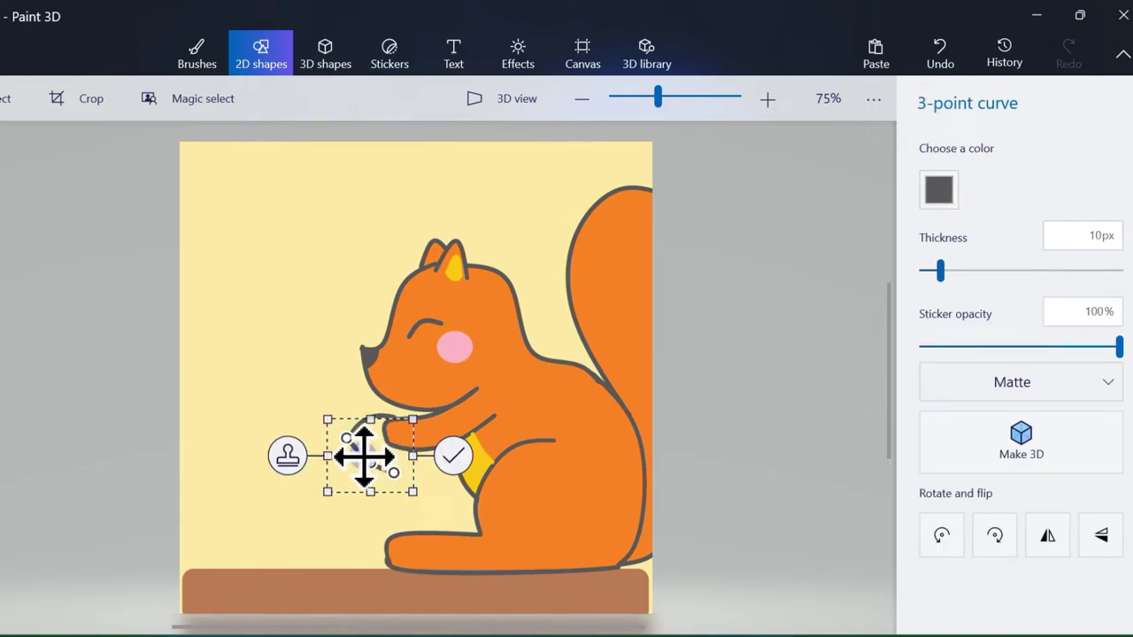
{"action": "left_click", "coordinate": [453, 455]}
{"action": "left_click", "coordinate": [980, 174]}
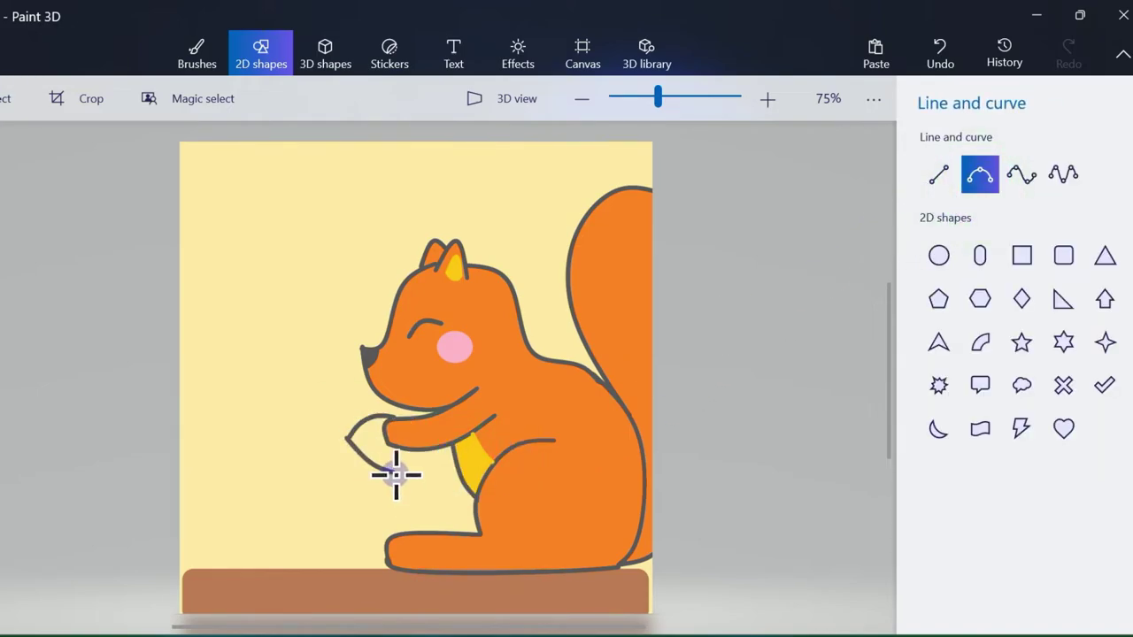
{"action": "left_click_drag", "start_coordinate": [395, 475], "coordinate": [397, 457]}
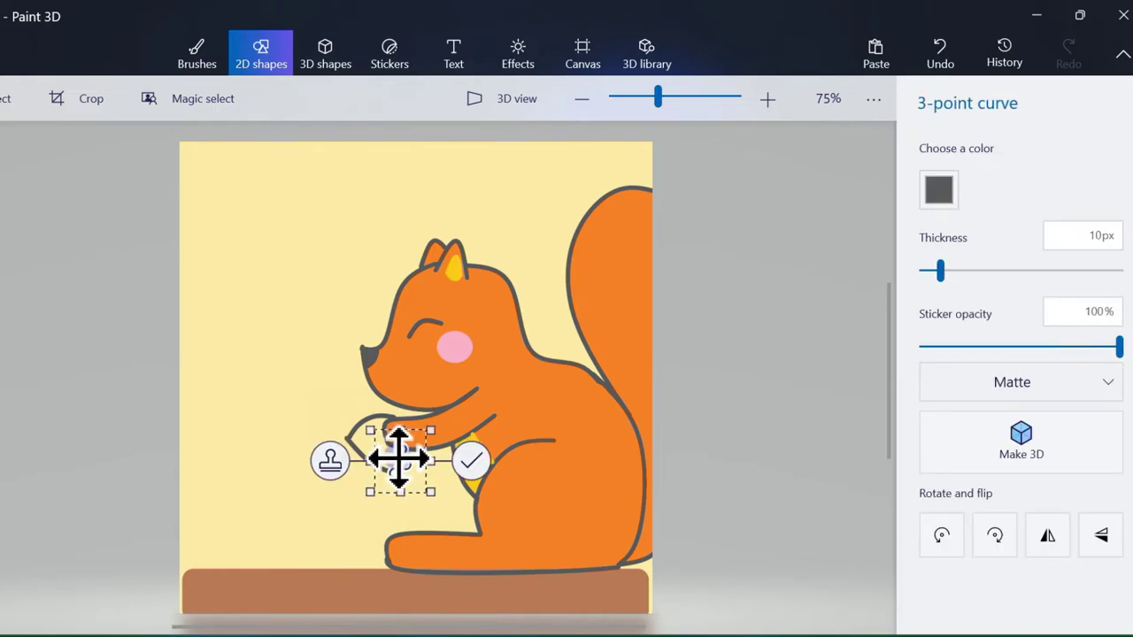
{"action": "left_click", "coordinate": [469, 461]}
- Add a 3-point curve across the acorn from its lower edge to the paw, and a short straight stem on its upper edge
{"action": "left_click", "coordinate": [979, 174]}
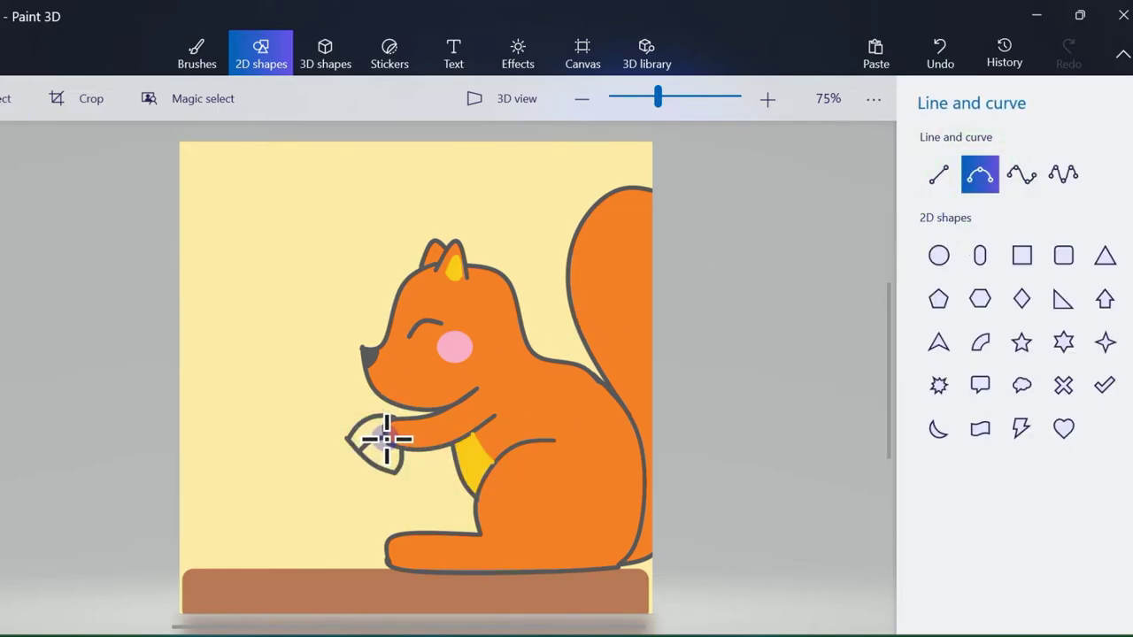
{"action": "left_click_drag", "start_coordinate": [386, 437], "coordinate": [450, 449]}
{"action": "left_click", "coordinate": [733, 360]}
{"action": "left_click", "coordinate": [938, 175]}
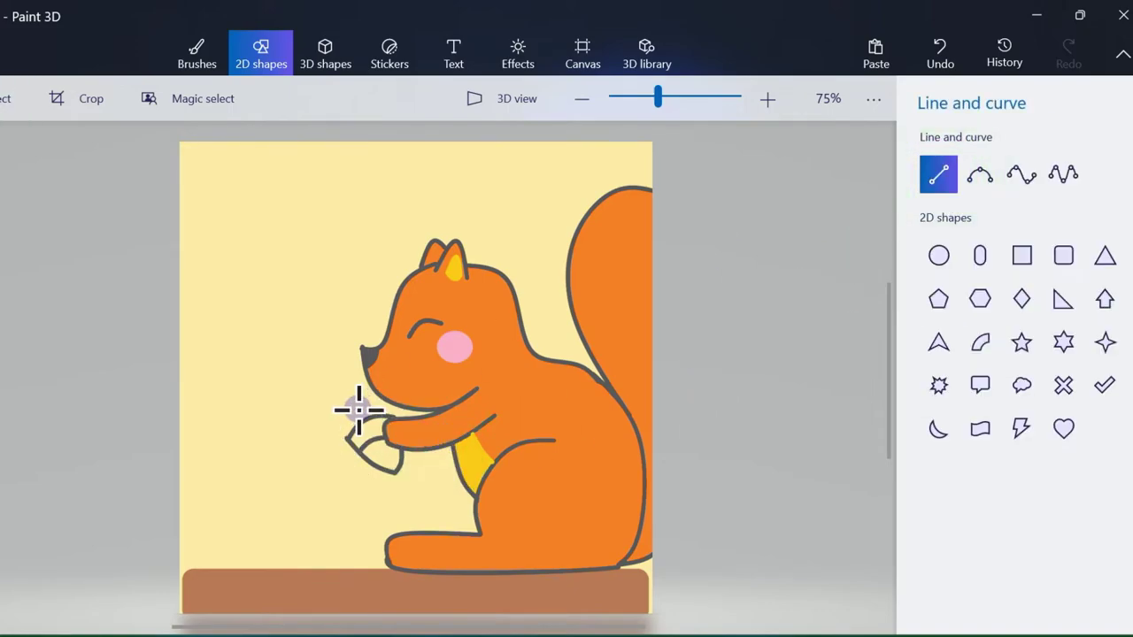
{"action": "left_click_drag", "start_coordinate": [358, 409], "coordinate": [382, 417]}
{"action": "left_click", "coordinate": [430, 410]}
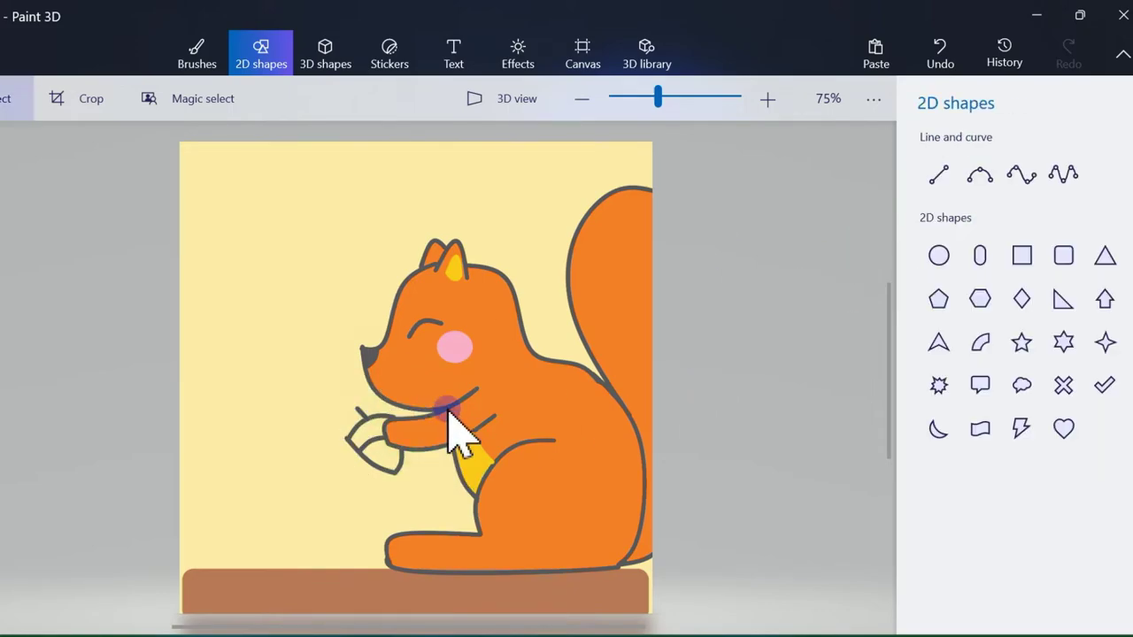
- Fill the acorn's cap with brown and its nut with gold
{"action": "left_click", "coordinate": [209, 71]}
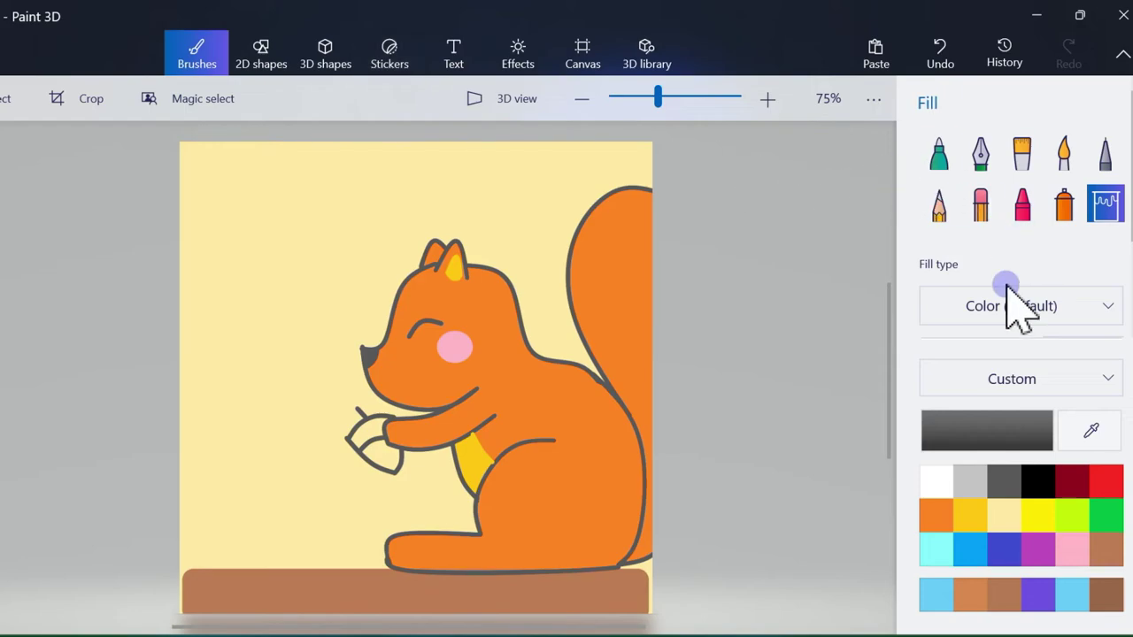
{"action": "left_click", "coordinate": [1106, 549]}
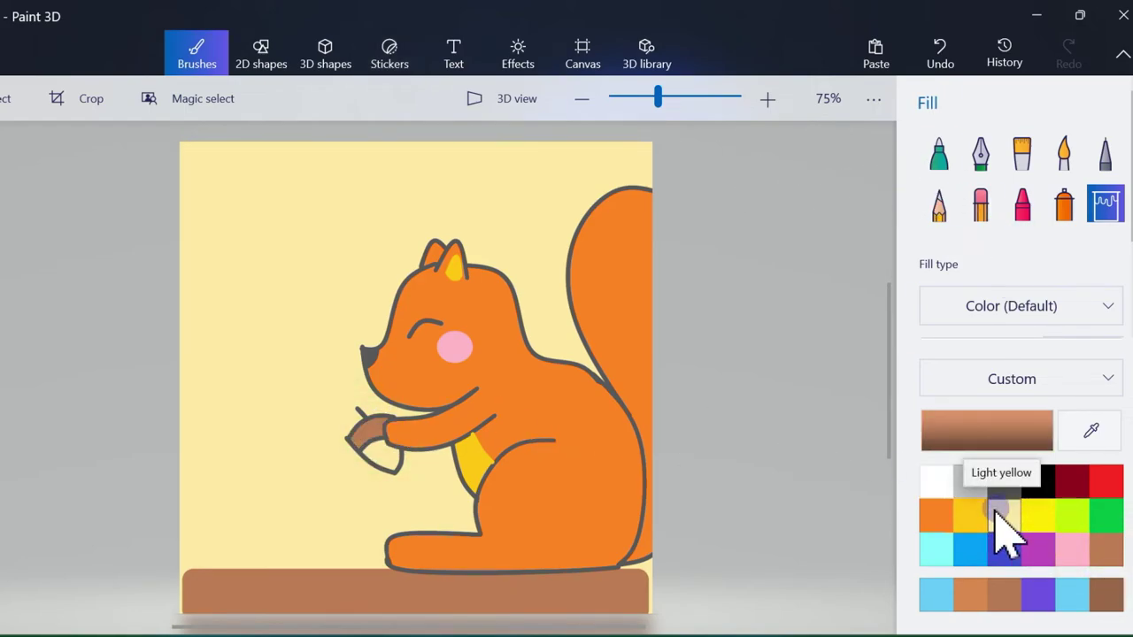
{"action": "left_click", "coordinate": [936, 515]}
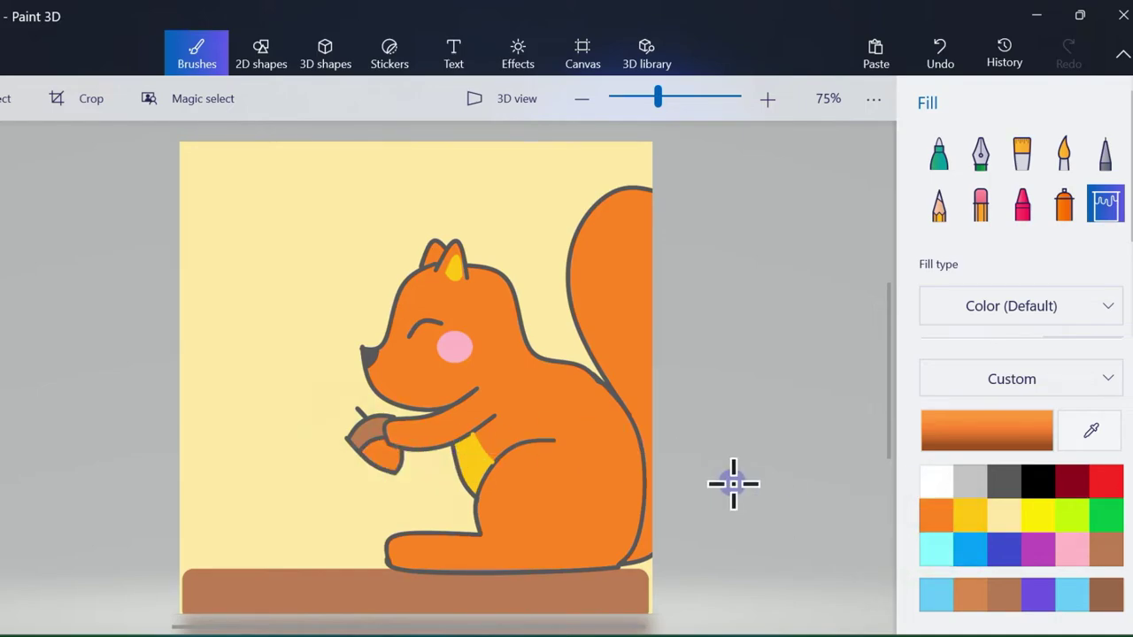
{"action": "left_click", "coordinate": [970, 516]}
{"action": "left_click", "coordinate": [392, 451]}
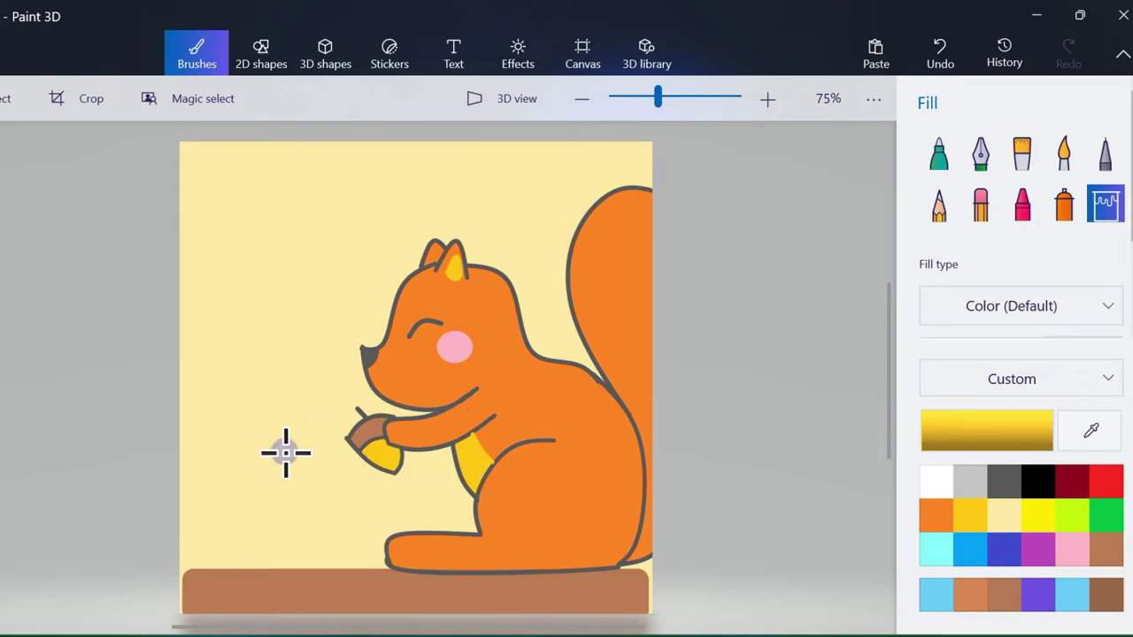
- Draw a scalloped bush outline with dark grey 10px 3-point curves, descending from the canvas's left edge to the squirrel's forehead
{"action": "left_click", "coordinate": [261, 53]}
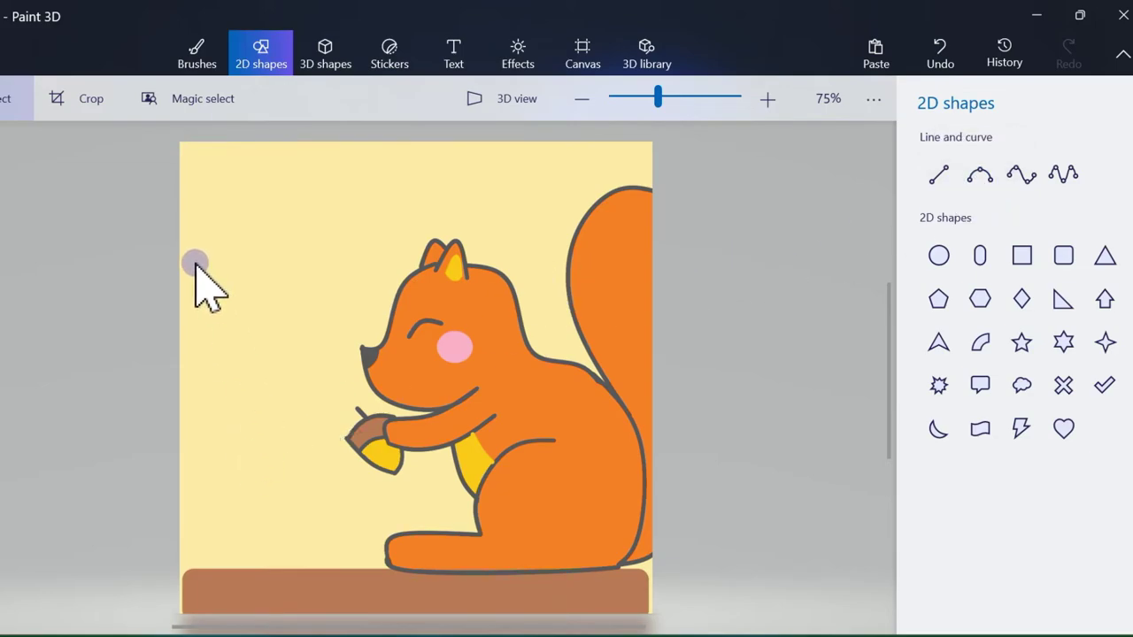
{"action": "left_click", "coordinate": [977, 174]}
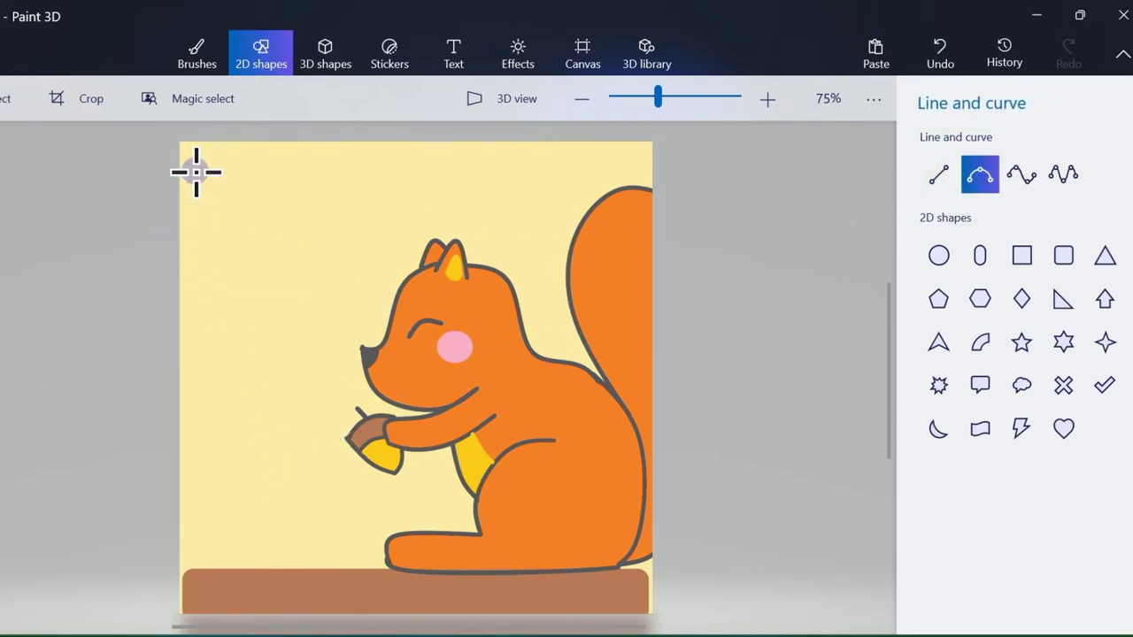
{"action": "left_click_drag", "start_coordinate": [213, 204], "coordinate": [339, 324]}
{"action": "left_click", "coordinate": [156, 221]}
{"action": "left_click", "coordinate": [198, 254]}
{"action": "left_click", "coordinate": [239, 274]}
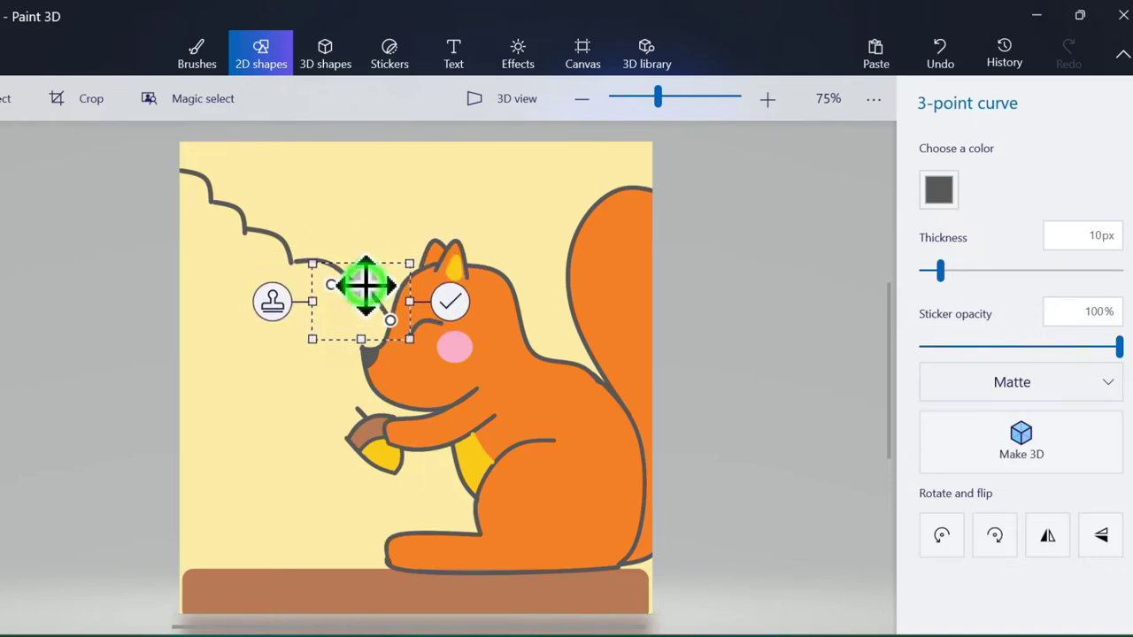
{"action": "mouse_move", "coordinate": [366, 285]}
{"action": "left_mouse_down"}
{"action": "mouse_move", "coordinate": [375, 283]}
{"action": "mouse_move", "coordinate": [347, 279]}
{"action": "left_mouse_up"}
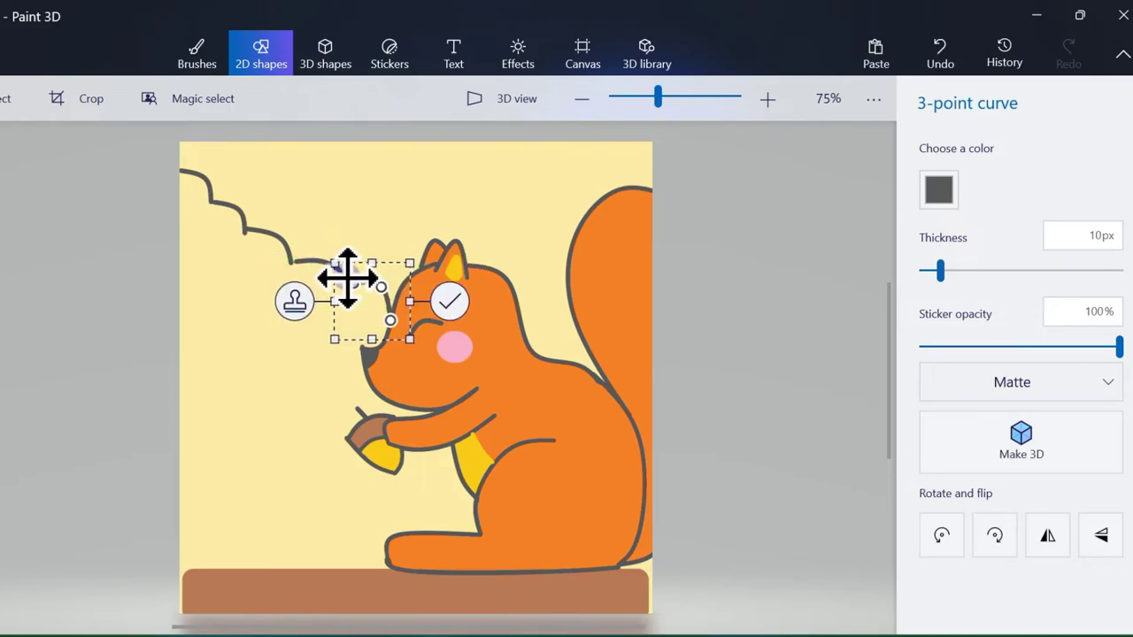
{"action": "left_click", "coordinate": [449, 302]}
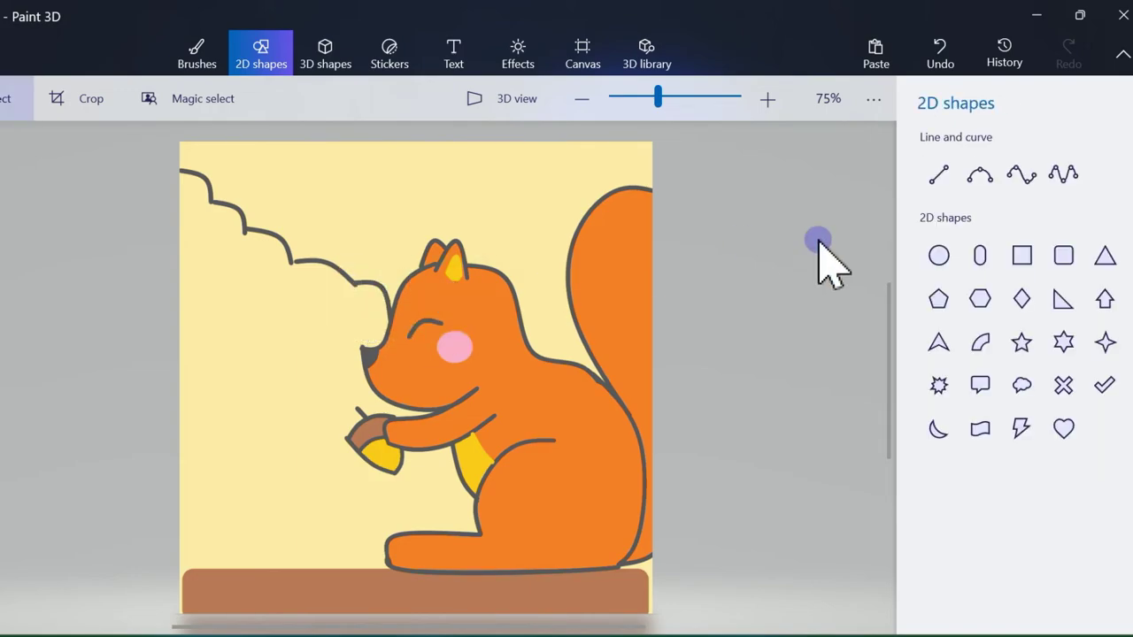
- Add two short twigs as dark grey 3-point curves on the bush outline, one on the uppermost scallop and one at the third notch
{"action": "left_click", "coordinate": [974, 173]}
{"action": "left_click_drag", "start_coordinate": [207, 171], "coordinate": [203, 177]}
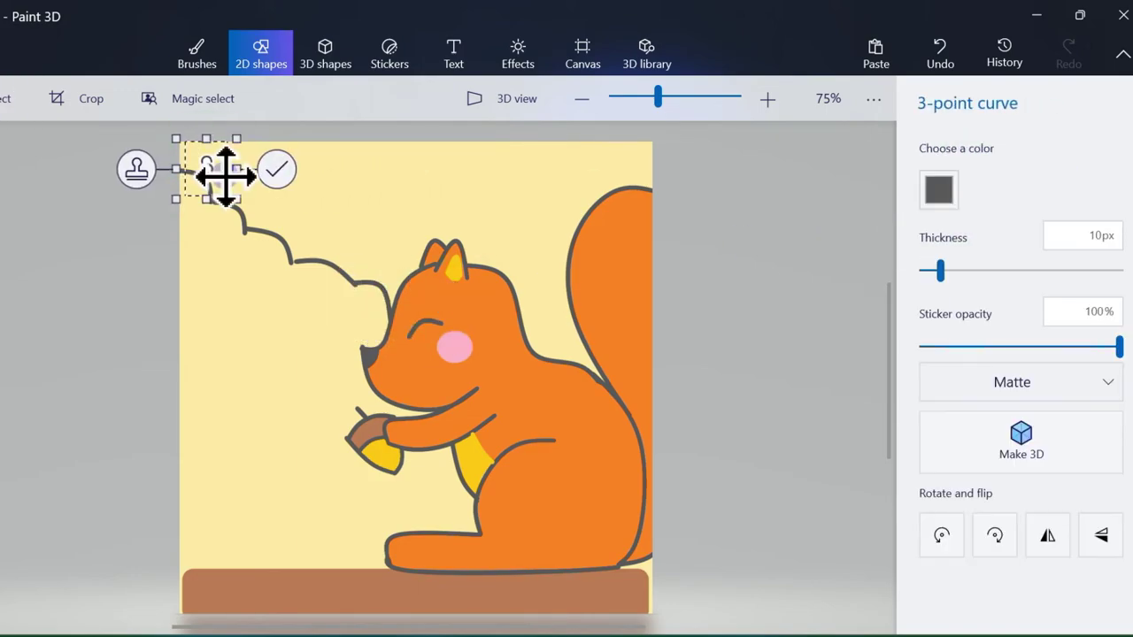
{"action": "left_click", "coordinate": [270, 173]}
{"action": "left_click", "coordinate": [972, 174]}
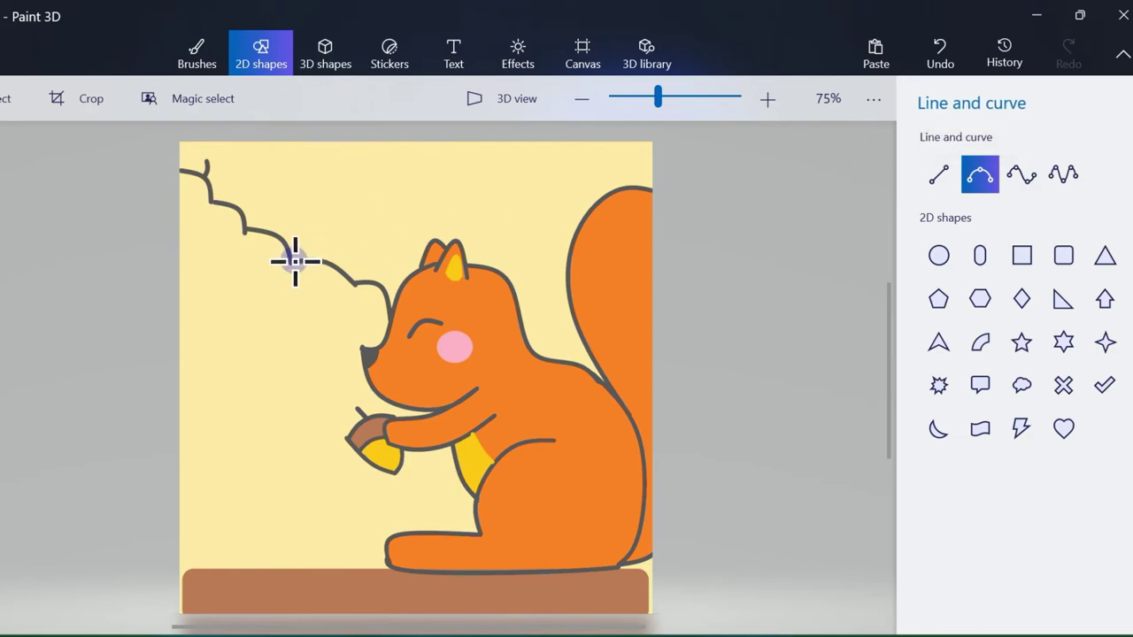
{"action": "left_click_drag", "start_coordinate": [312, 243], "coordinate": [310, 241]}
{"action": "left_click", "coordinate": [375, 248]}
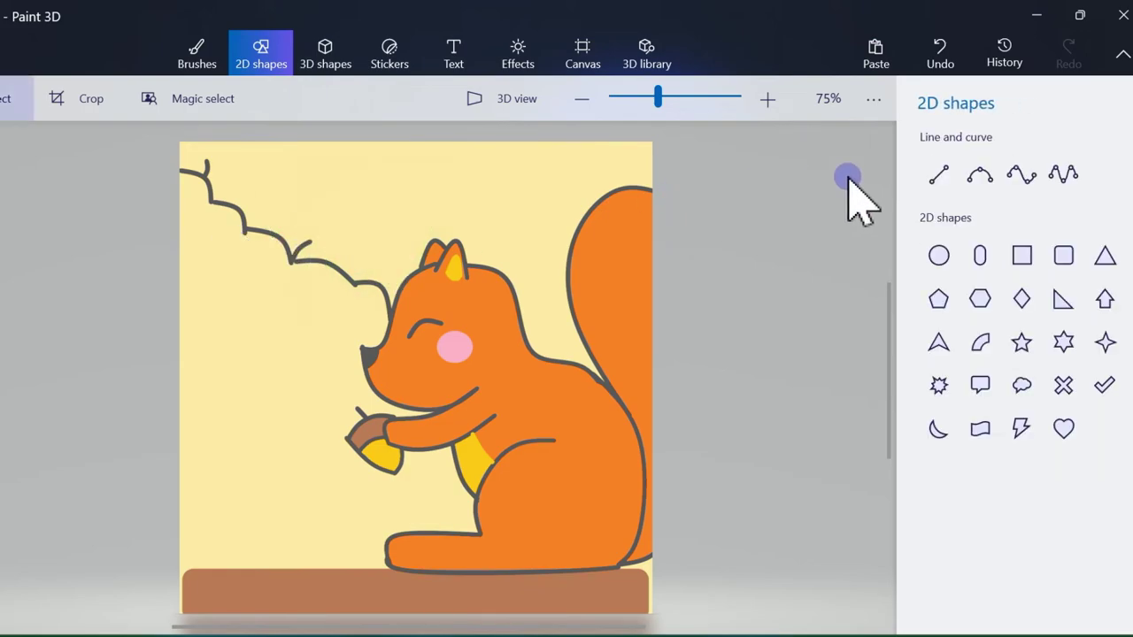
- Add two more dark grey 3-point curve twigs, one beside the squirrel's forehead and one on the second scallop of the bush outline
{"action": "left_click", "coordinate": [978, 175]}
{"action": "left_click_drag", "start_coordinate": [388, 265], "coordinate": [375, 283]}
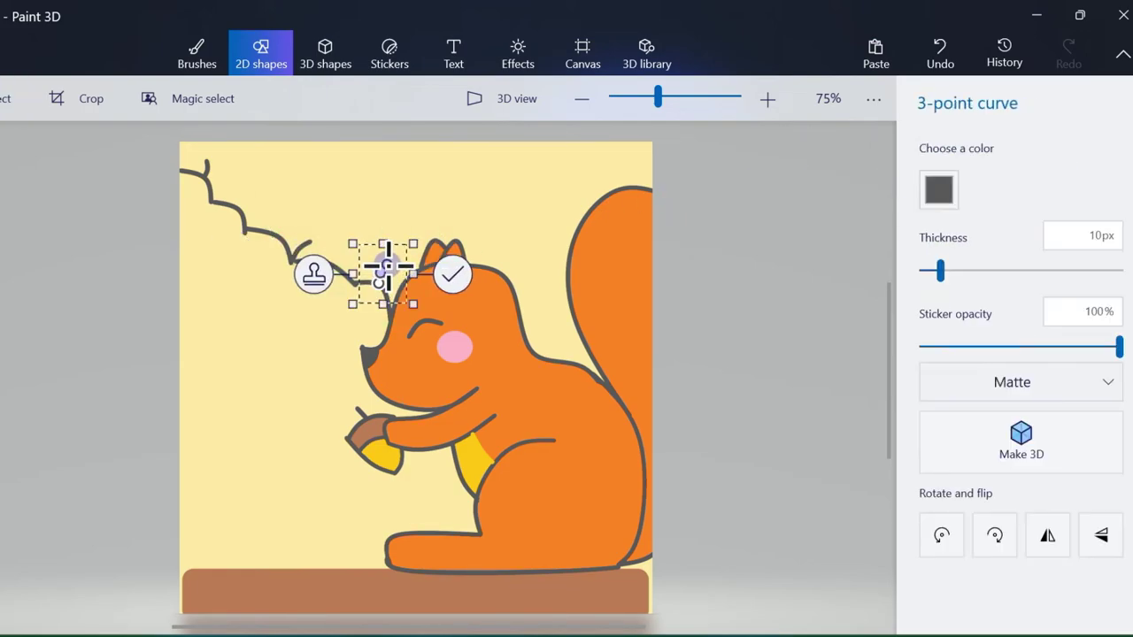
{"action": "left_click", "coordinate": [453, 270]}
{"action": "left_click", "coordinate": [978, 173]}
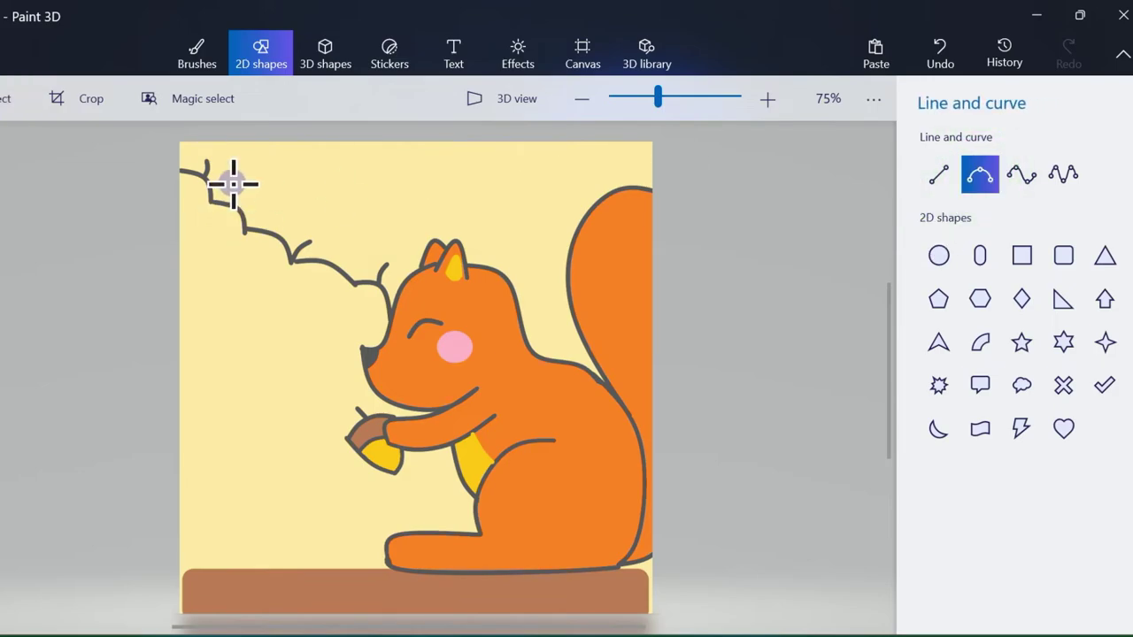
{"action": "left_click_drag", "start_coordinate": [246, 211], "coordinate": [246, 232]}
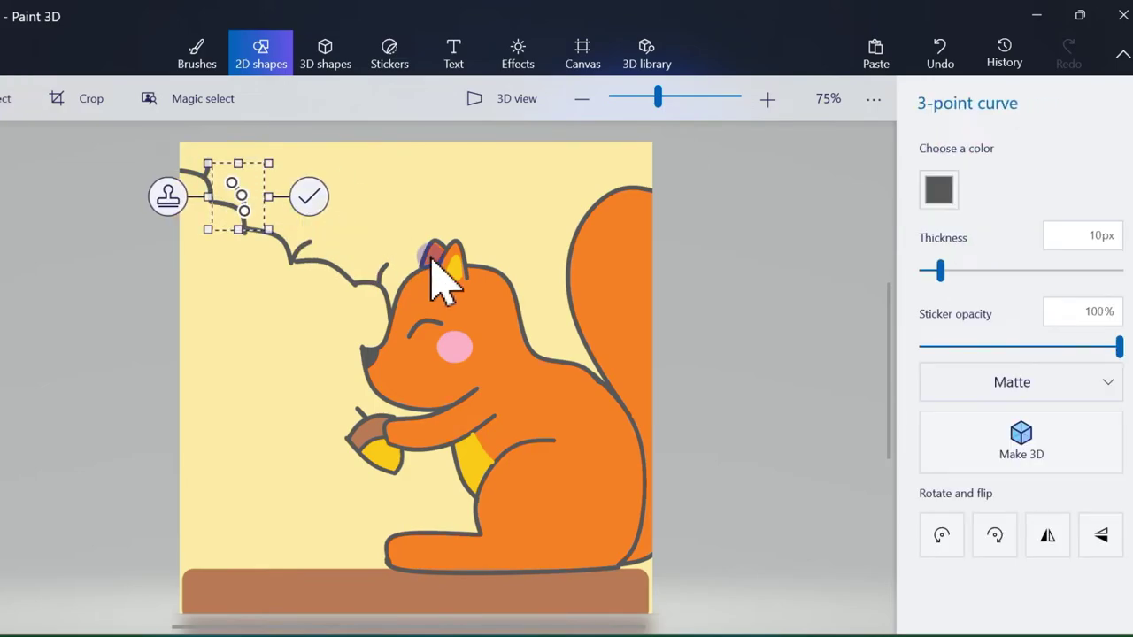
{"action": "left_click", "coordinate": [306, 189]}
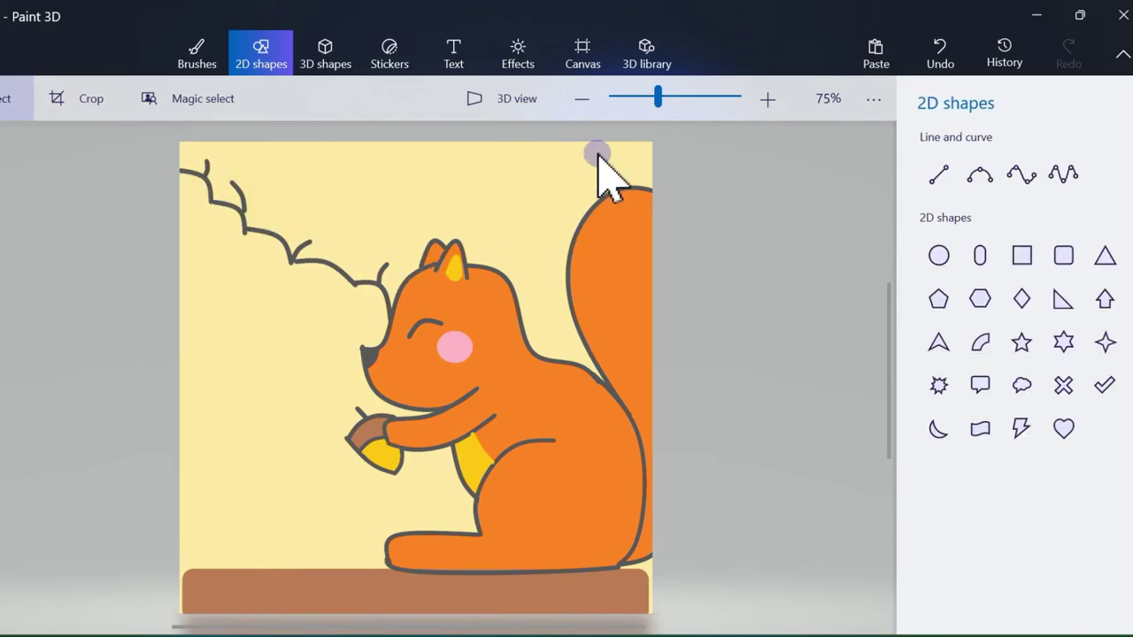
{"action": "left_click", "coordinate": [209, 66]}
{"action": "left_click", "coordinate": [261, 55]}
{"action": "left_click", "coordinate": [942, 53]}
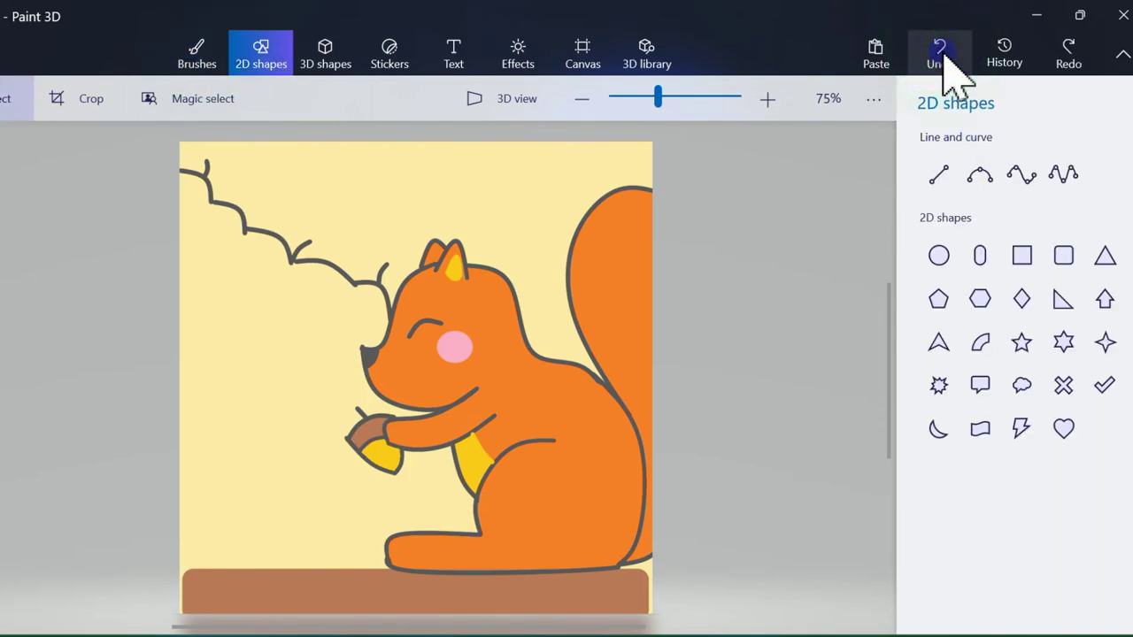
{"action": "left_click", "coordinate": [1061, 53]}
- Draw the upper part of a second, lower bush outline from the canvas's left edge with three orange 10px 3-point curves
{"action": "left_click", "coordinate": [982, 170]}
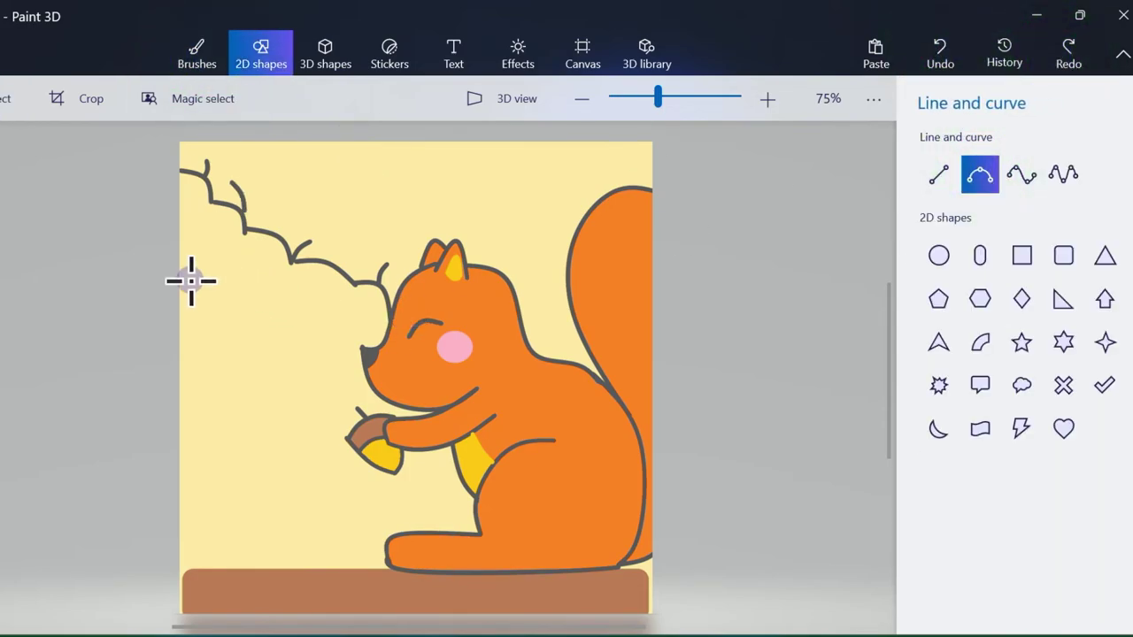
{"action": "left_click", "coordinate": [936, 205]}
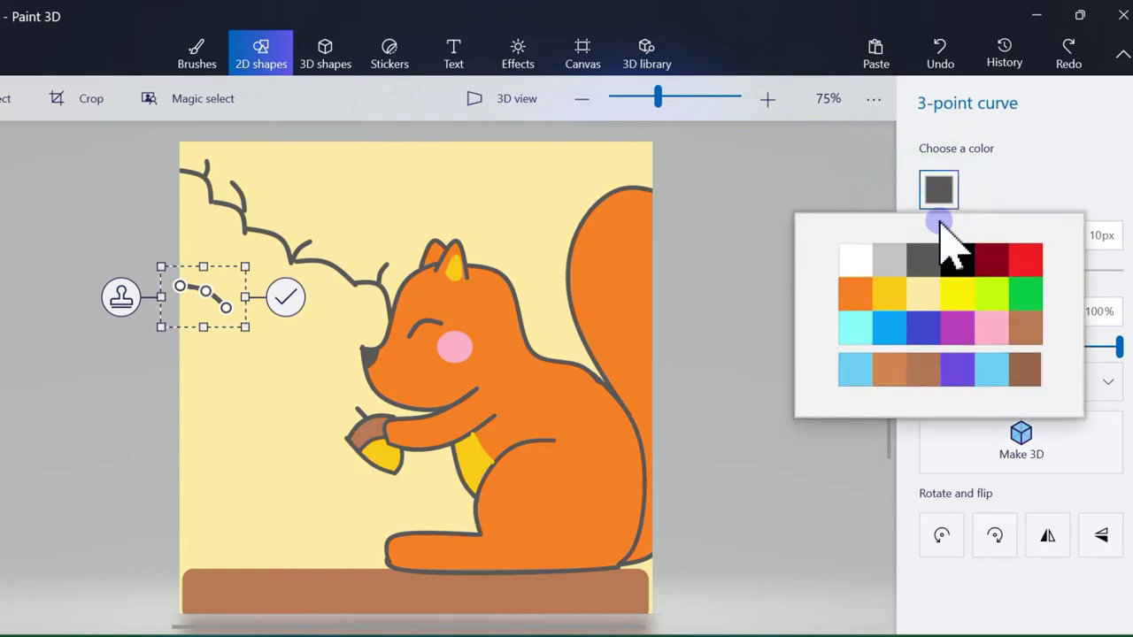
{"action": "left_click", "coordinate": [864, 298]}
{"action": "left_click_drag", "start_coordinate": [231, 310], "coordinate": [225, 311]}
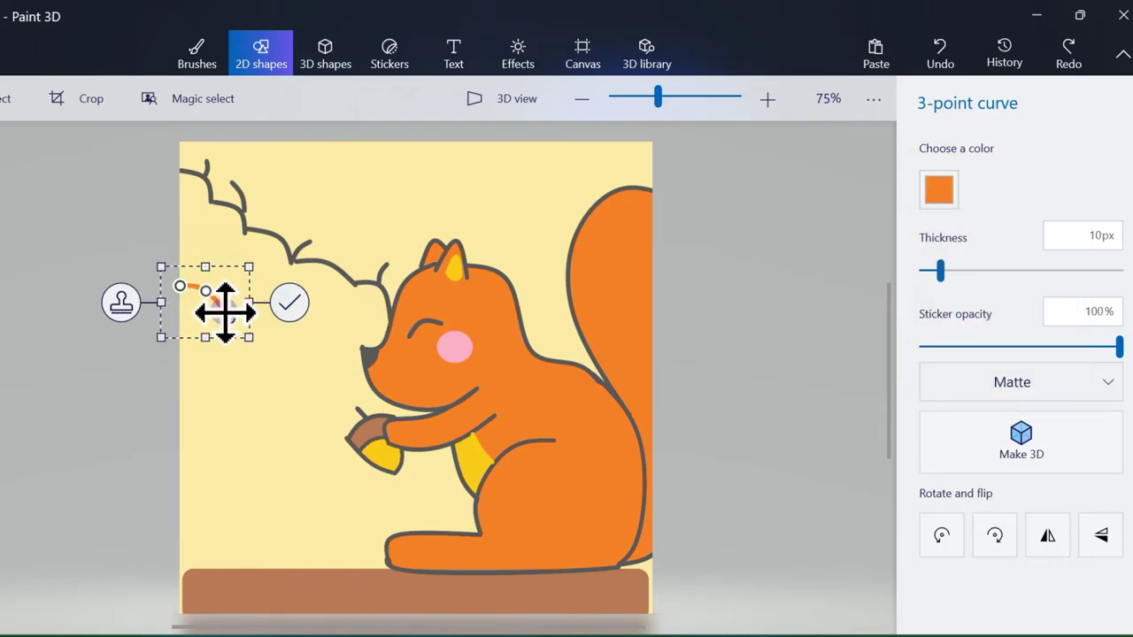
{"action": "left_click", "coordinate": [123, 305]}
{"action": "left_click_drag", "start_coordinate": [207, 327], "coordinate": [232, 430]}
{"action": "left_click_drag", "start_coordinate": [218, 392], "coordinate": [266, 345]}
{"action": "left_click_drag", "start_coordinate": [255, 398], "coordinate": [302, 368]}
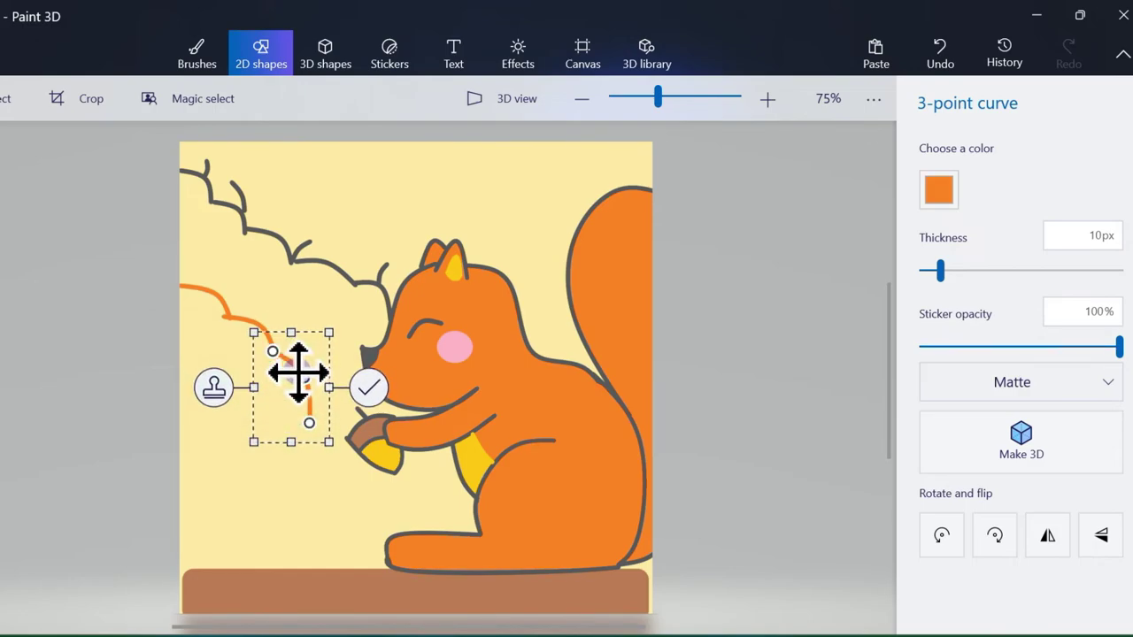
{"action": "left_click", "coordinate": [404, 346]}
- Continue the lower bush outline with orange 3-point curves past the acorn down to the tip of the squirrel's foot
{"action": "left_click", "coordinate": [974, 183]}
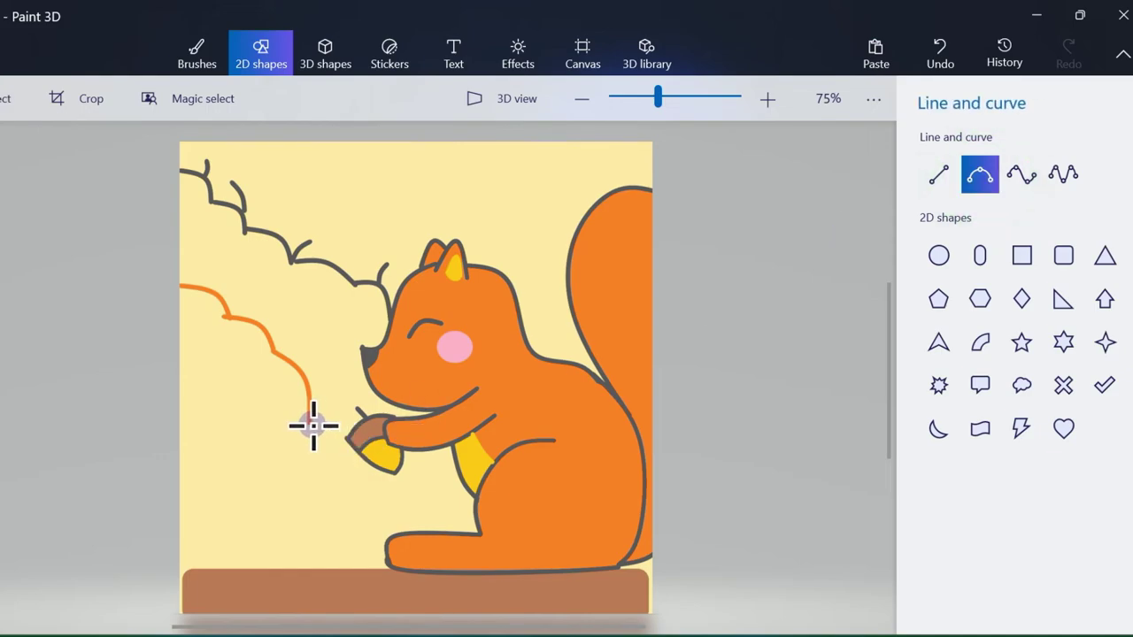
{"action": "left_click_drag", "start_coordinate": [347, 469], "coordinate": [366, 518]}
{"action": "left_click", "coordinate": [404, 450]}
{"action": "left_click", "coordinate": [981, 177]}
{"action": "left_click", "coordinate": [432, 497]}
{"action": "left_click", "coordinate": [979, 172]}
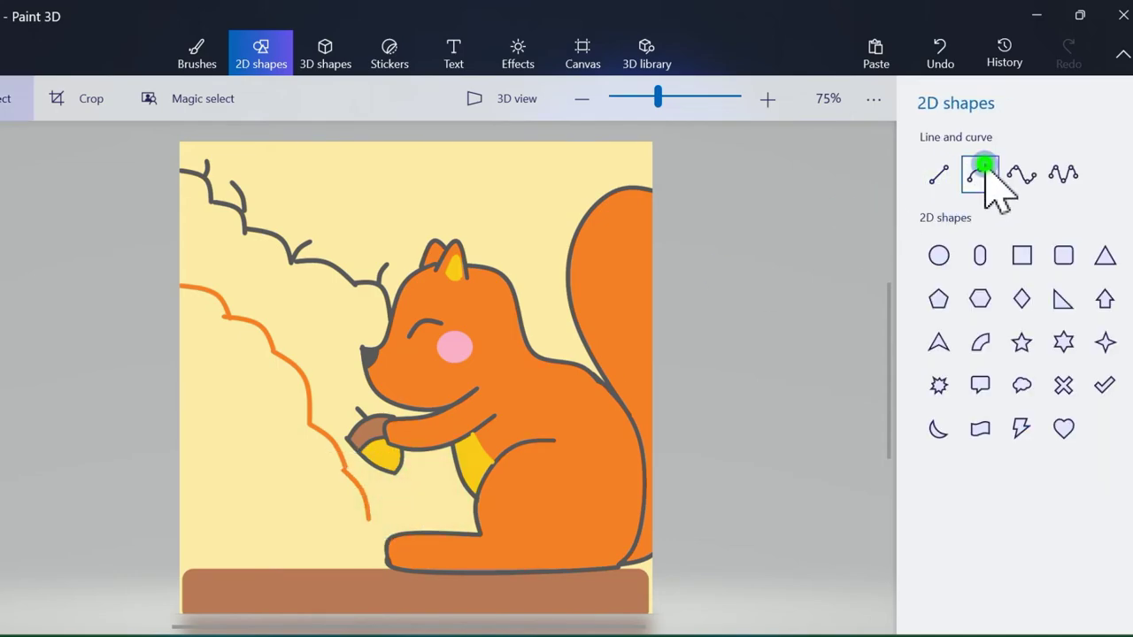
{"action": "left_click_drag", "start_coordinate": [384, 566], "coordinate": [376, 531]}
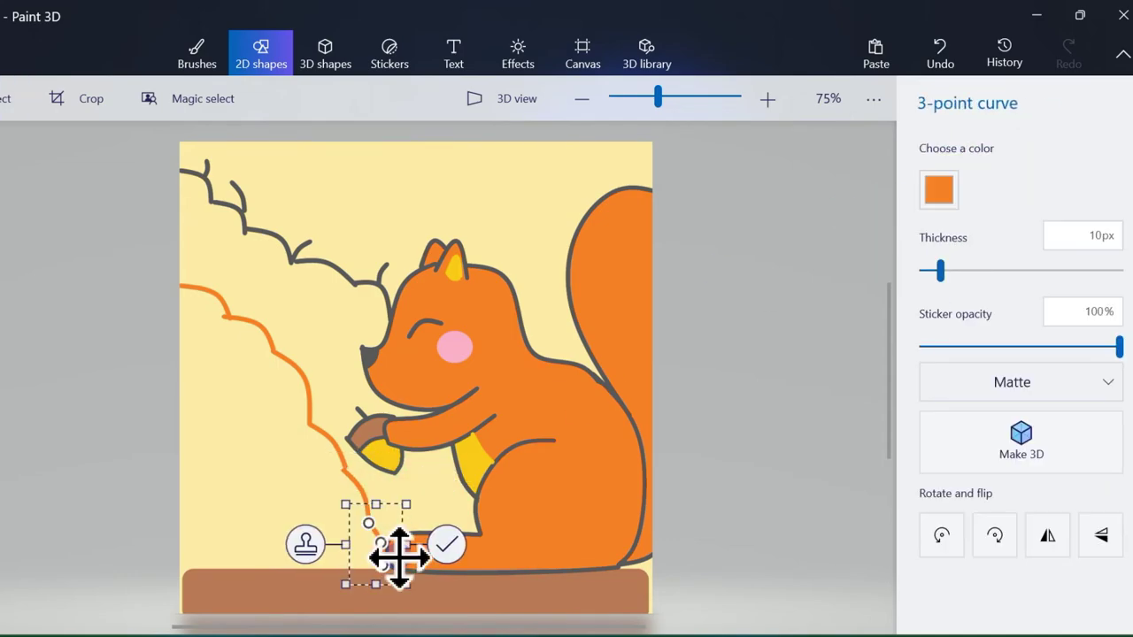
{"action": "left_click", "coordinate": [445, 539]}
- Fill the area below the orange bush outline with gold
{"action": "left_click", "coordinate": [198, 53]}
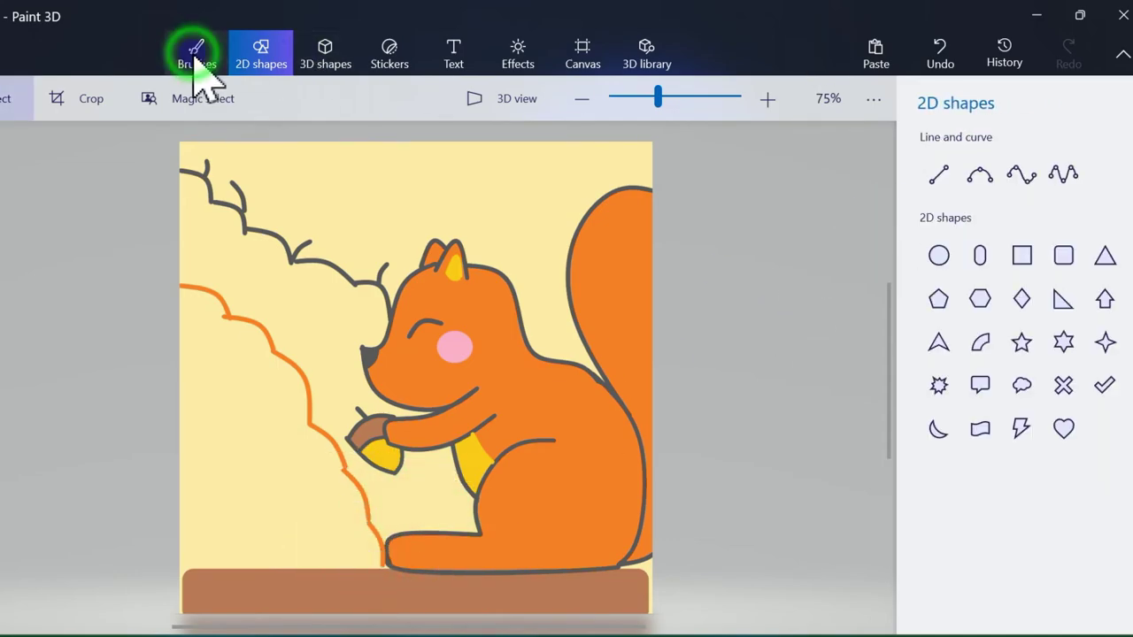
{"action": "left_click", "coordinate": [1105, 205]}
{"action": "left_click", "coordinate": [966, 510]}
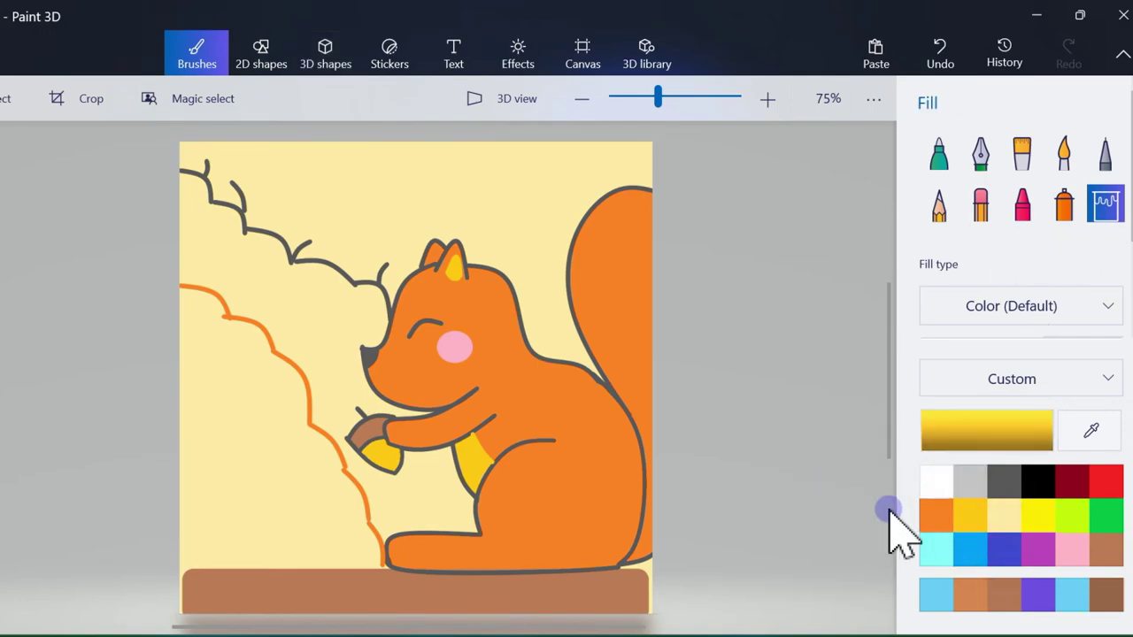
{"action": "left_click", "coordinate": [939, 518]}
{"action": "left_click", "coordinate": [968, 513]}
{"action": "left_click", "coordinate": [328, 496]}
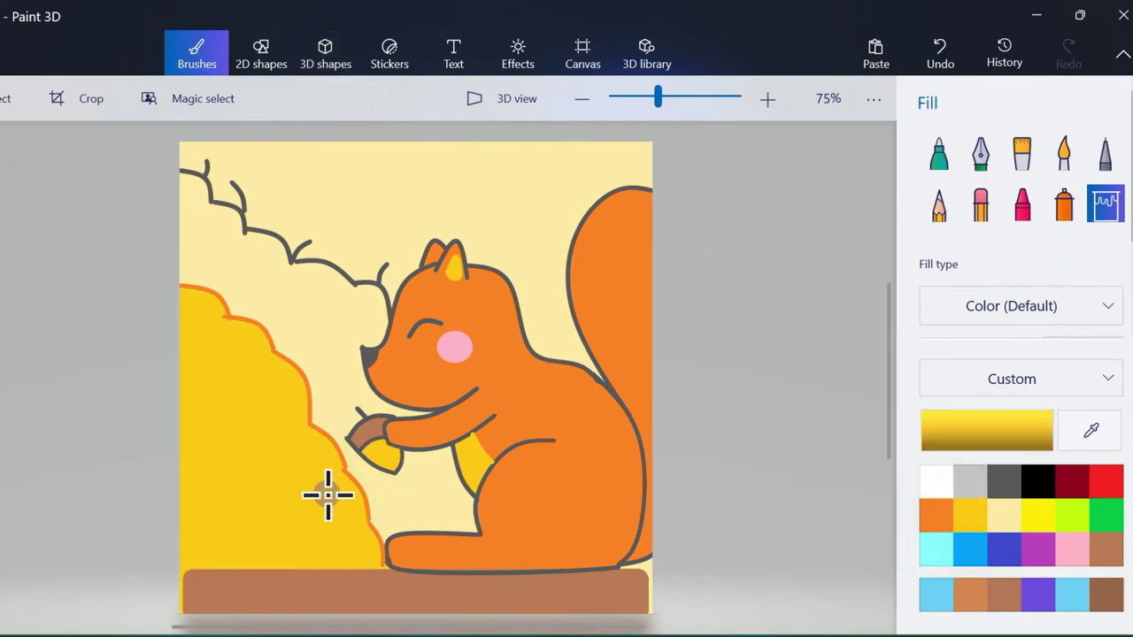
- Try a brown fill between the two bush outlines, and undo the fills back to the unfilled orange outline
{"action": "left_click", "coordinate": [1099, 550]}
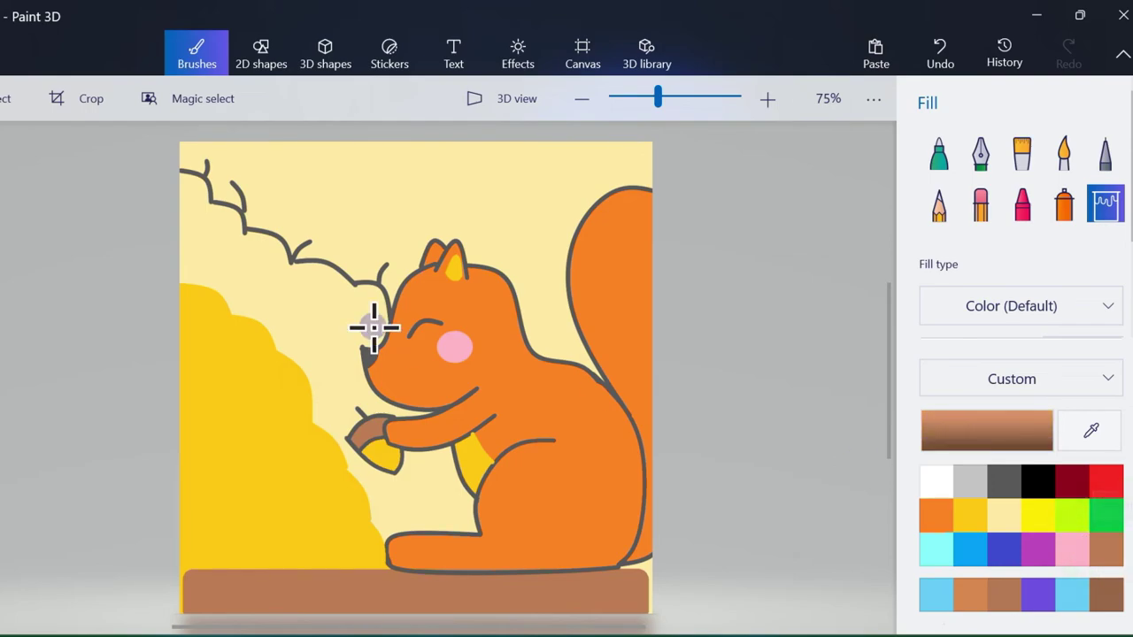
{"action": "left_click", "coordinate": [335, 333]}
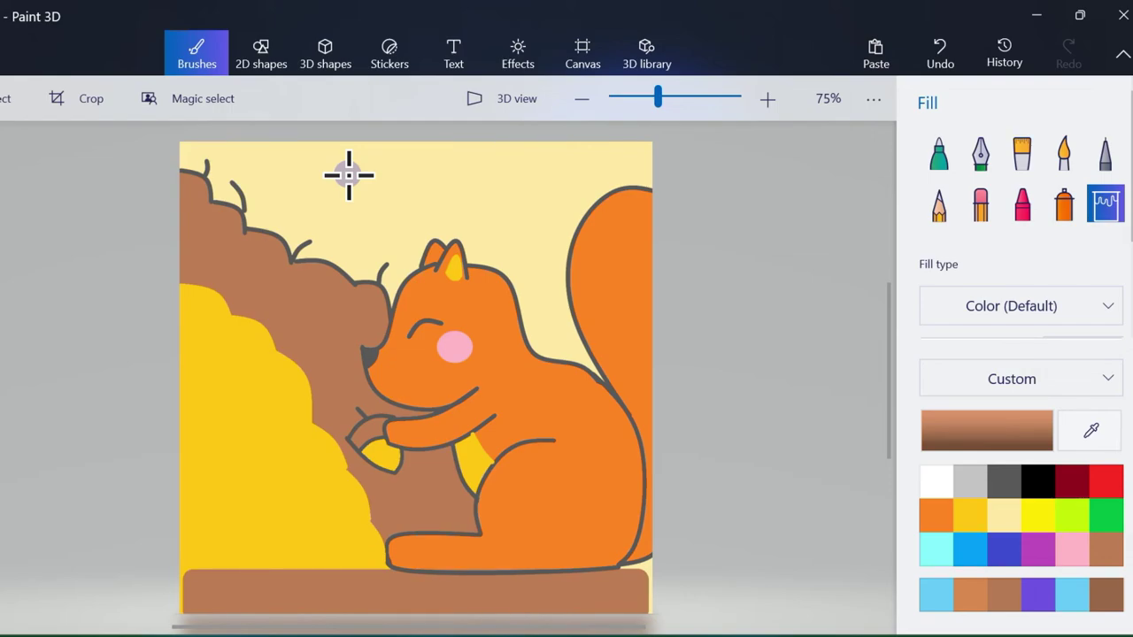
{"action": "left_click", "coordinate": [940, 55]}
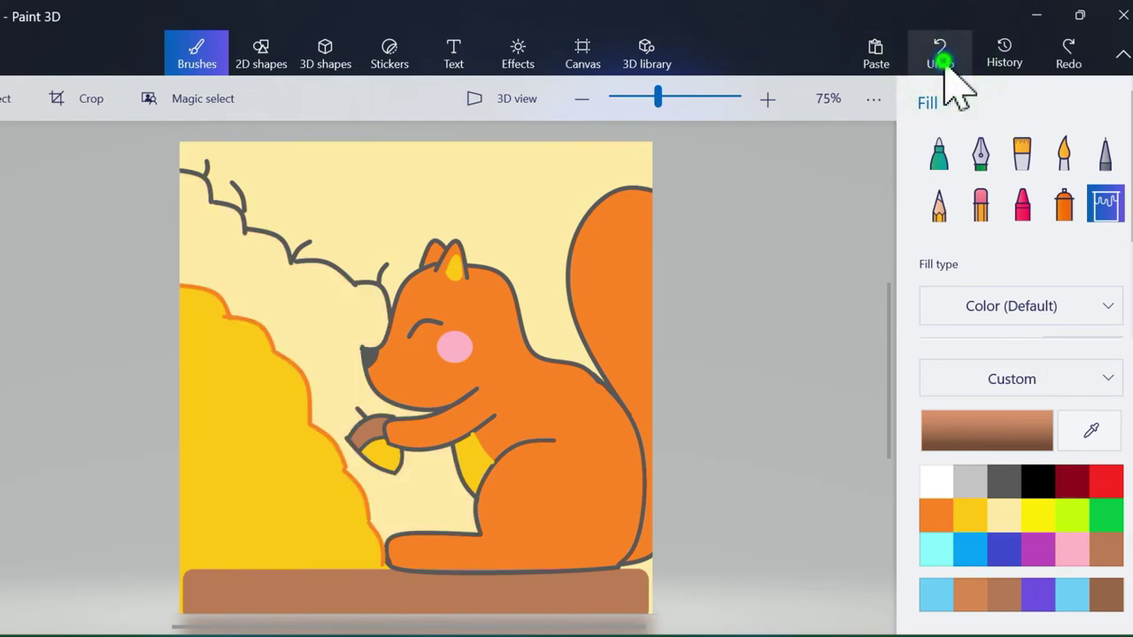
{"action": "left_click", "coordinate": [940, 55]}
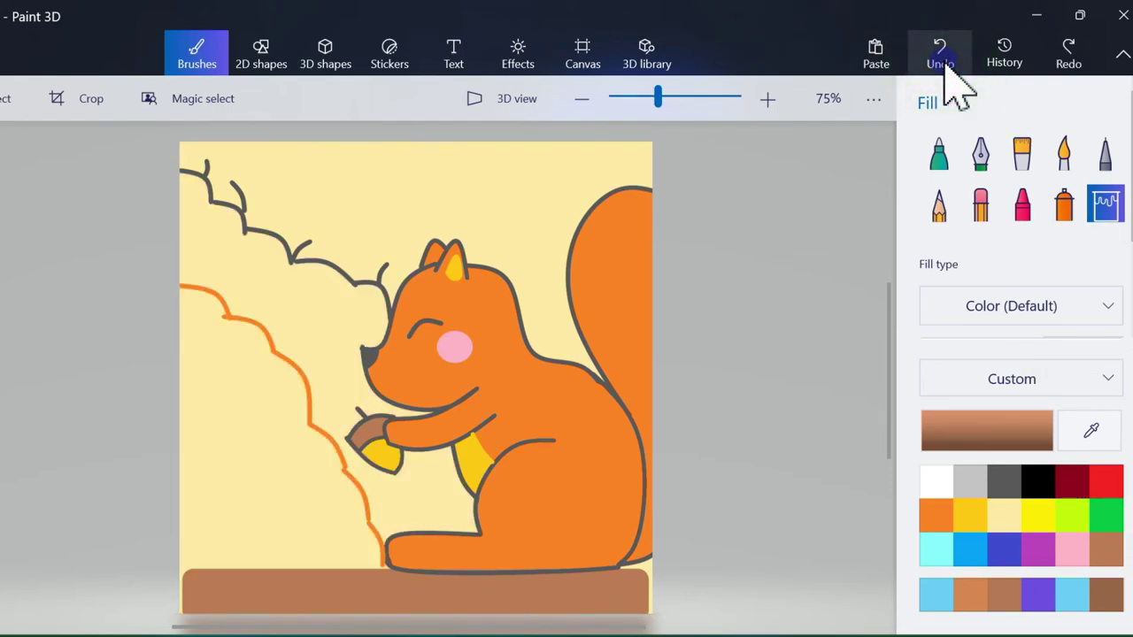
- Recolour the orange bush outline dark grey with Fill and fill the bush below it with gold
{"action": "left_click", "coordinate": [1004, 482]}
{"action": "left_click", "coordinate": [311, 398]}
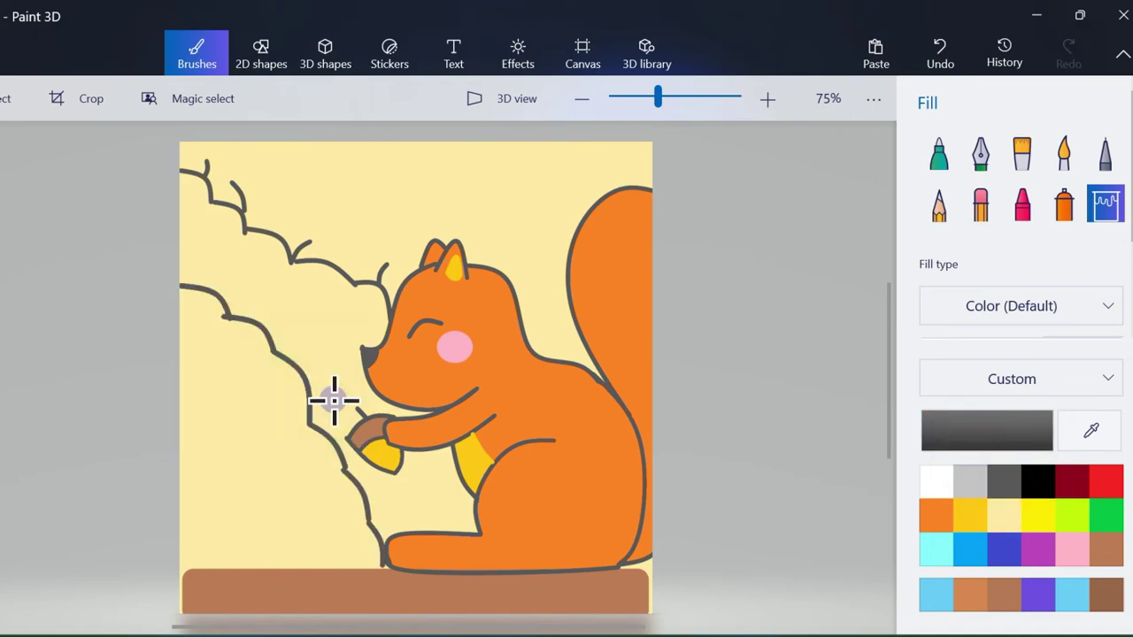
{"action": "left_click", "coordinate": [966, 515]}
{"action": "left_click", "coordinate": [299, 494]}
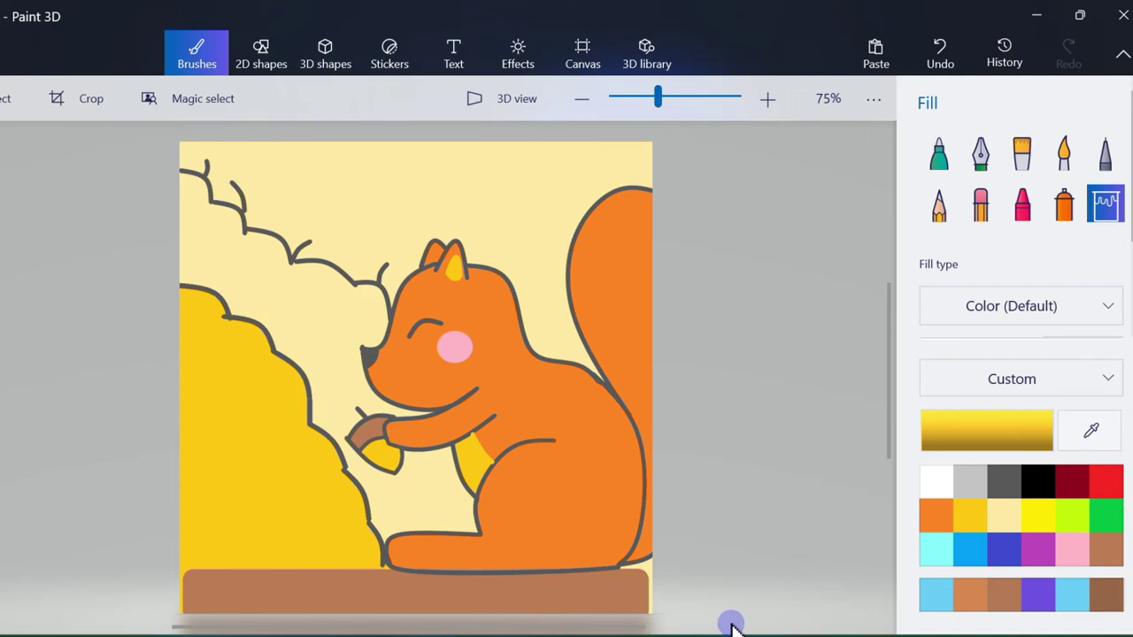
- Fill the area between the two bush outlines, including the gap between the squirrel's arm and foot, with brown
{"action": "left_click", "coordinate": [1105, 548]}
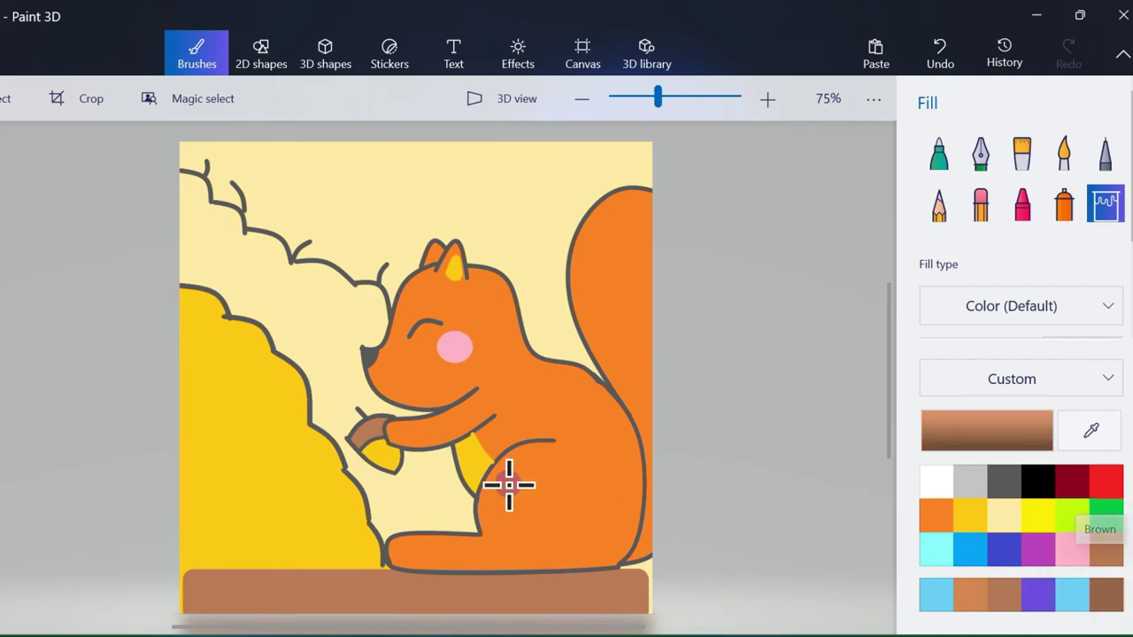
{"action": "left_click", "coordinate": [415, 499]}
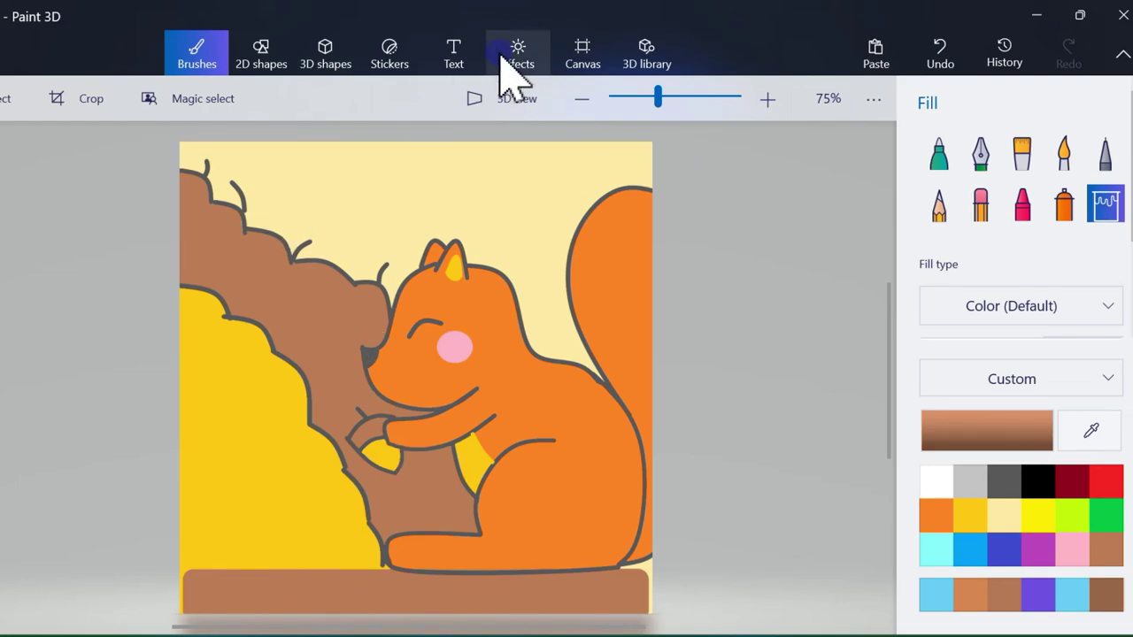
- Draw a short dark grey 3-point curve as a twig branching from the gold bush's upper edge into the brown bush
{"action": "left_click", "coordinate": [262, 52]}
{"action": "left_click", "coordinate": [980, 174]}
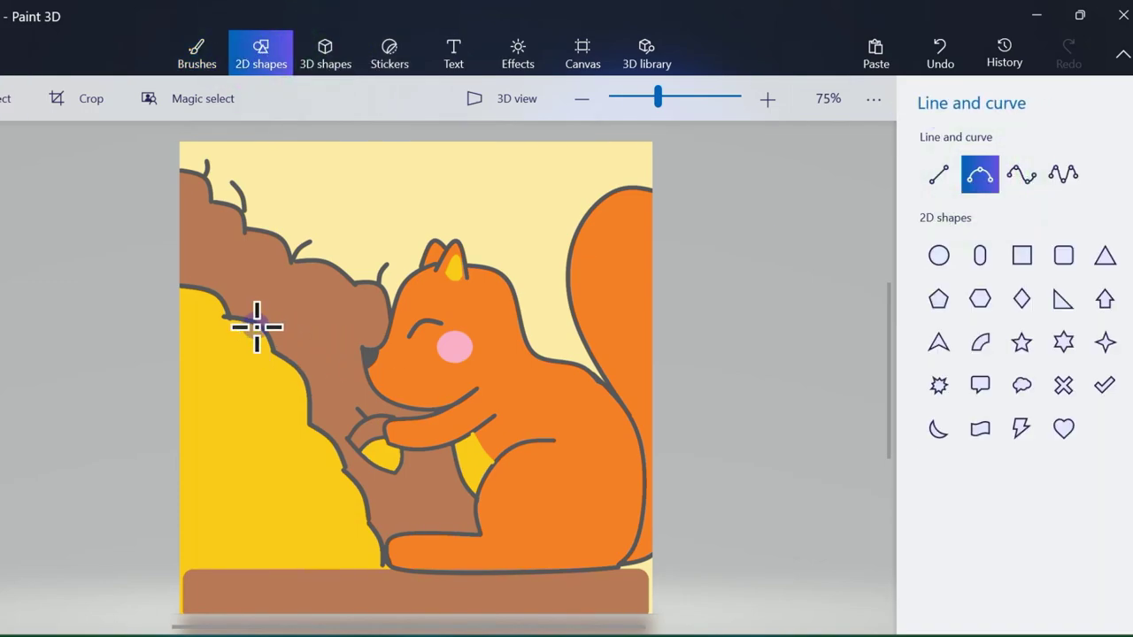
{"action": "left_click_drag", "start_coordinate": [280, 324], "coordinate": [298, 318]}
{"action": "left_click", "coordinate": [939, 190]}
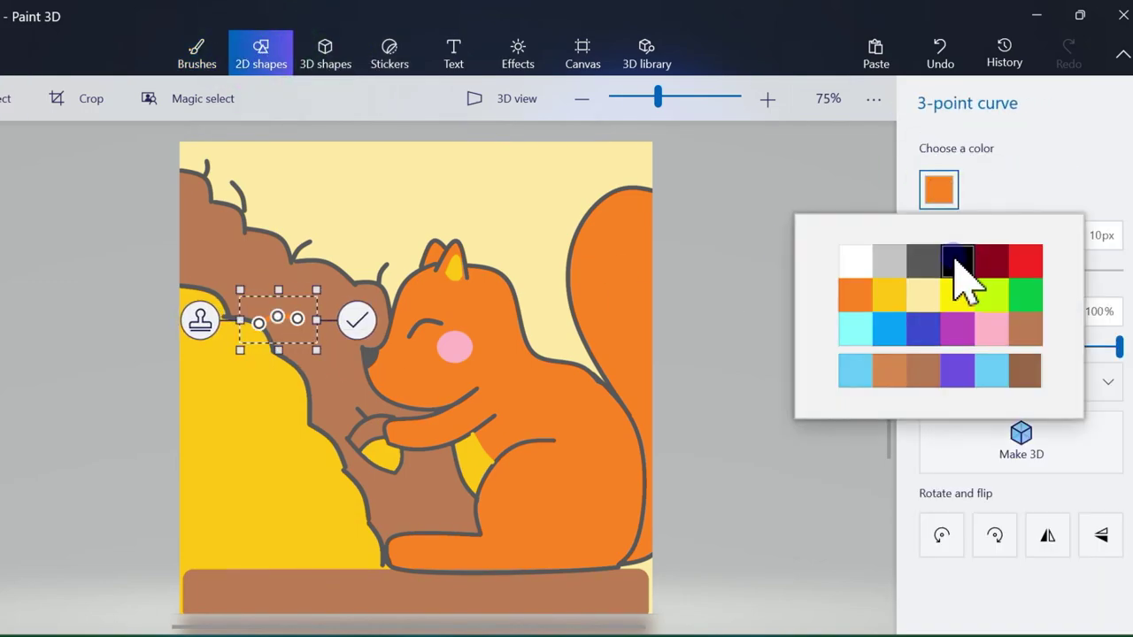
{"action": "left_click", "coordinate": [927, 256]}
{"action": "left_click", "coordinate": [358, 314]}
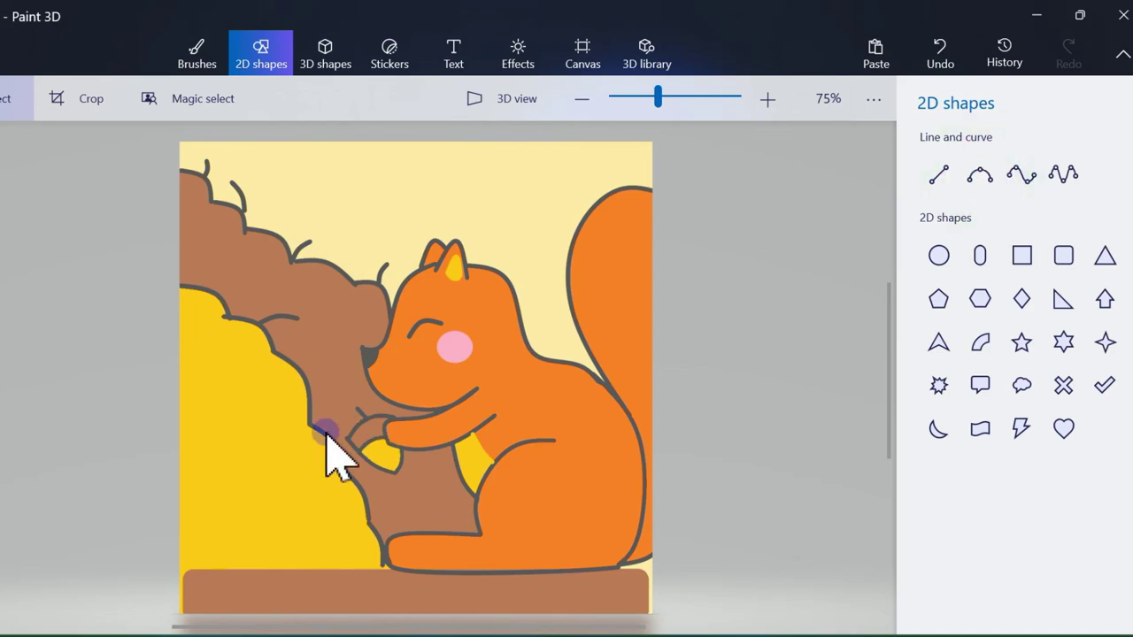
- Add two more dark grey 3-point curve twigs on the brown bush, one below the first and one near the canvas's left edge
{"action": "left_click", "coordinate": [979, 174]}
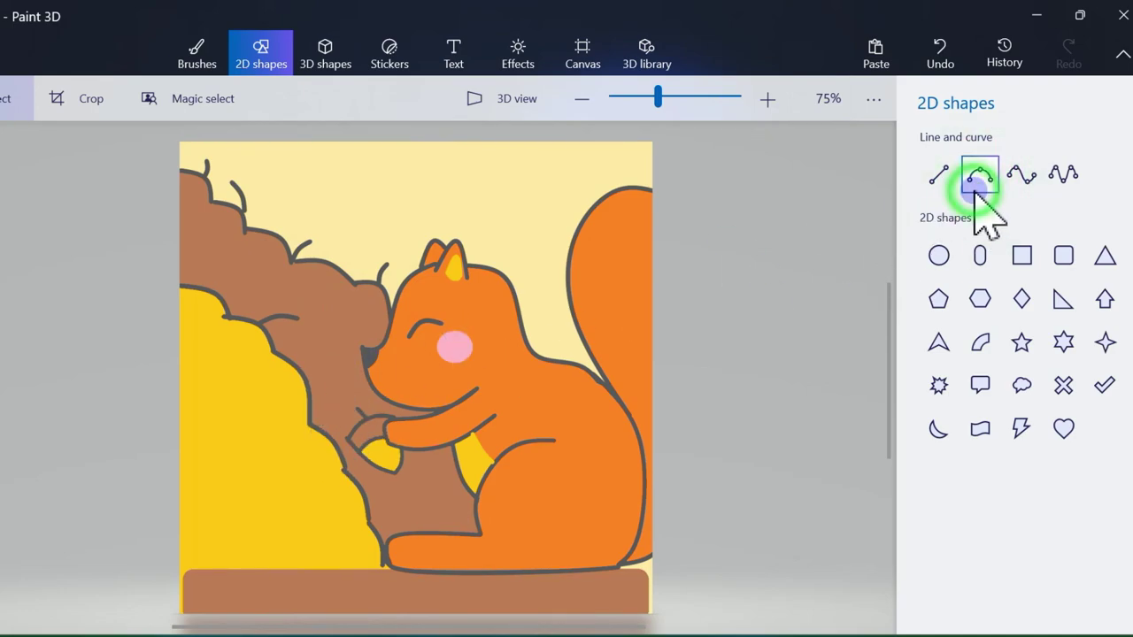
{"action": "left_click_drag", "start_coordinate": [310, 360], "coordinate": [320, 352]}
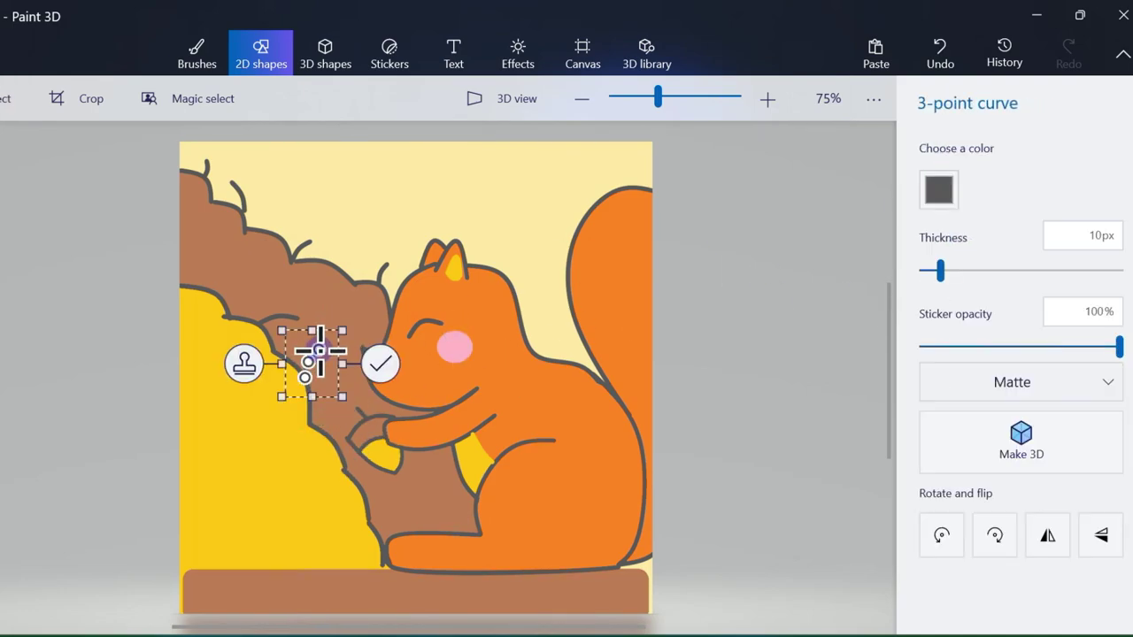
{"action": "left_click", "coordinate": [378, 364]}
{"action": "left_click", "coordinate": [980, 174]}
{"action": "left_click_drag", "start_coordinate": [200, 287], "coordinate": [204, 246]}
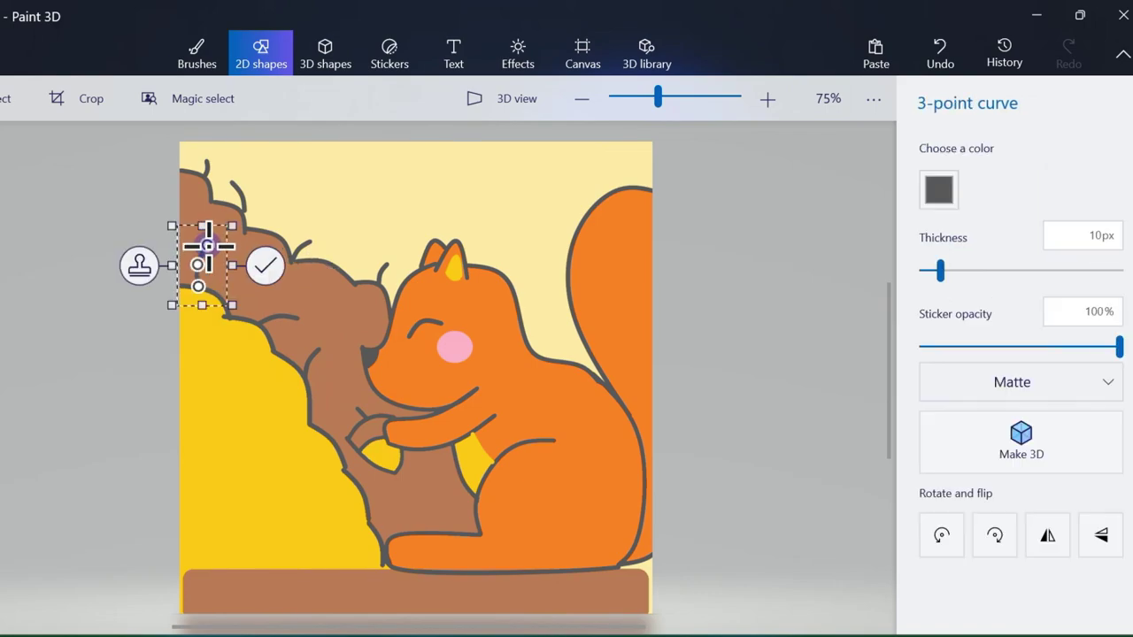
{"action": "left_click", "coordinate": [276, 266]}
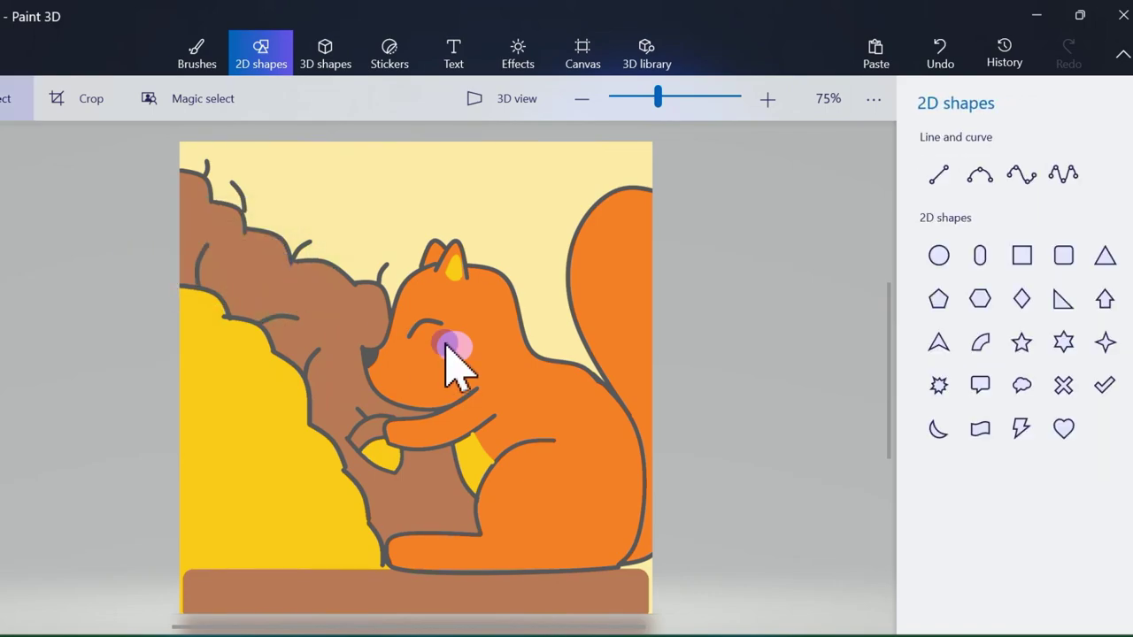
- Draw a short dark grey 3-point curve twig from the gold bush's lower edge, just above the squirrel's foot
{"action": "left_click", "coordinate": [980, 175]}
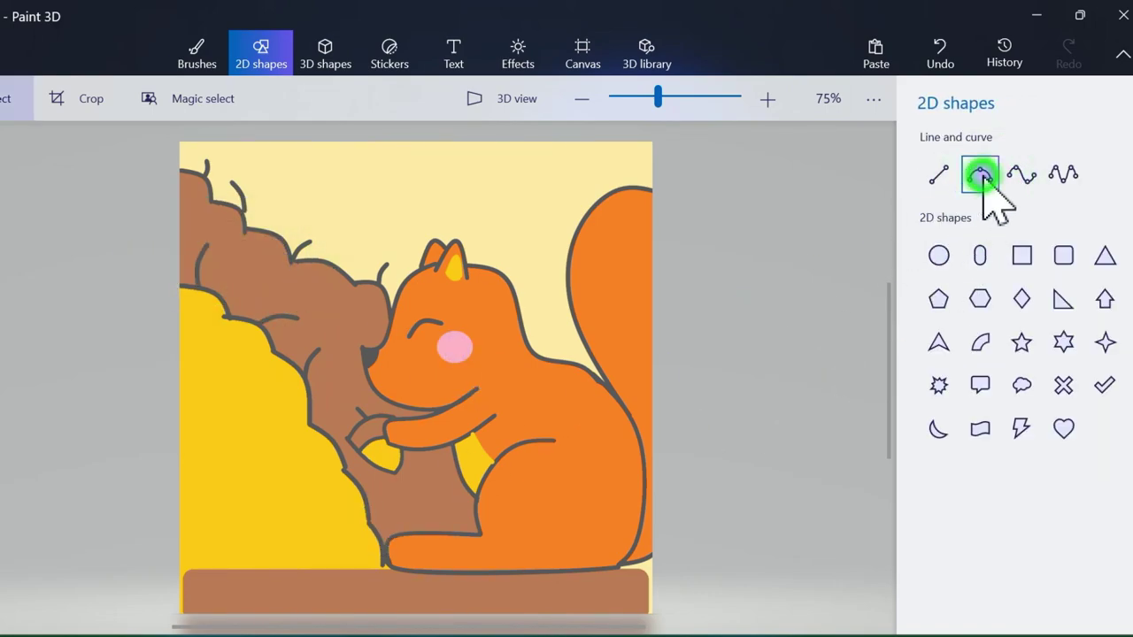
{"action": "left_click_drag", "start_coordinate": [368, 510], "coordinate": [416, 508]}
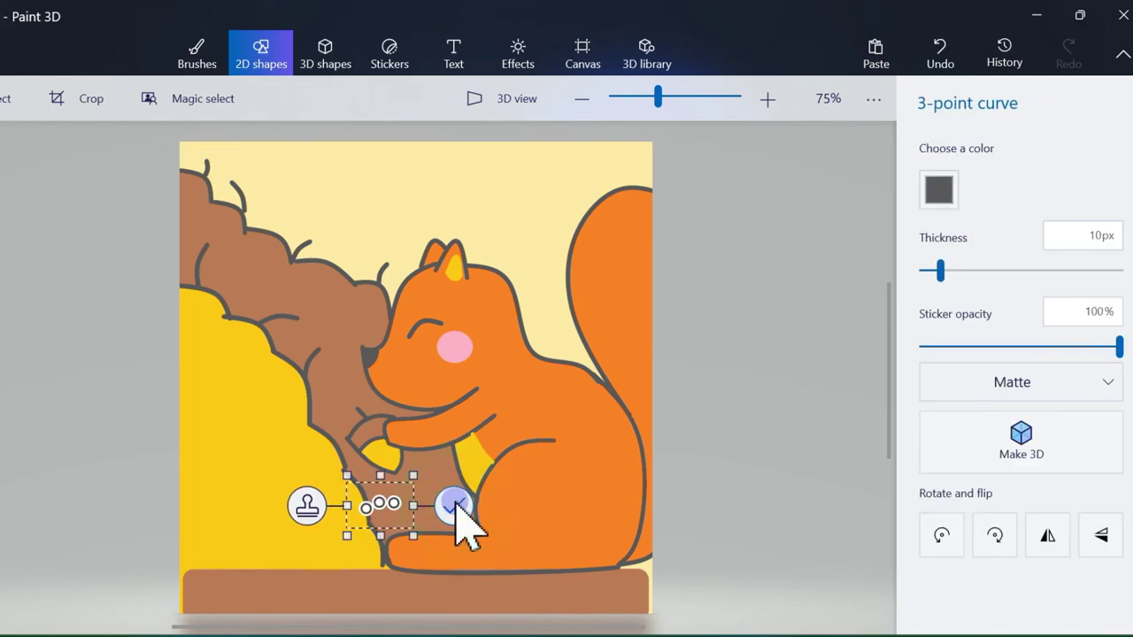